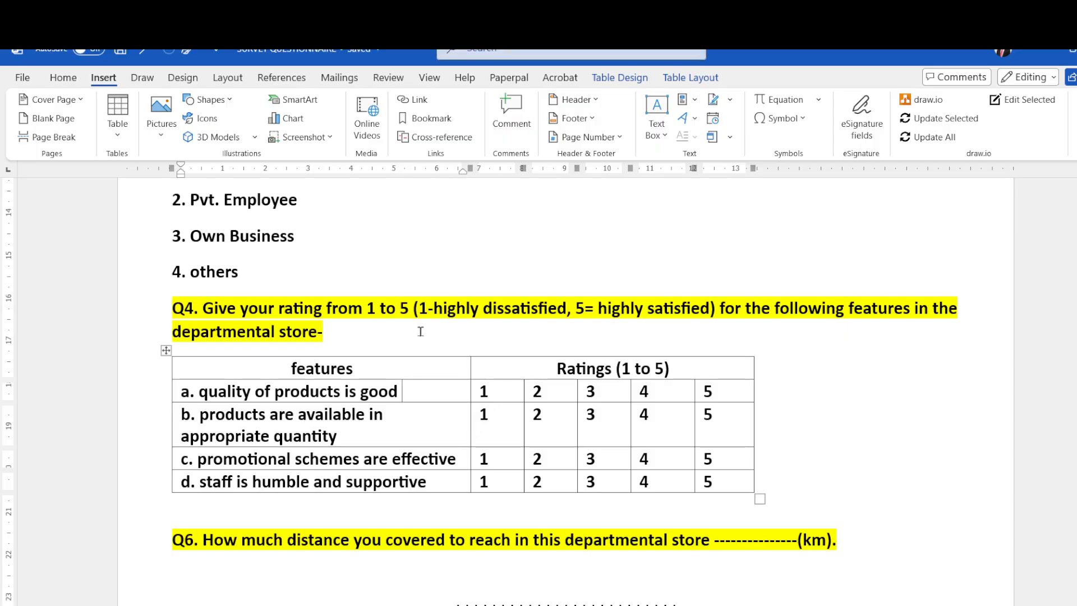
# Renumber the distance question below the ratings table as Q5 and save the questionnaire.
pyautogui.scroll(10, 395, 306)
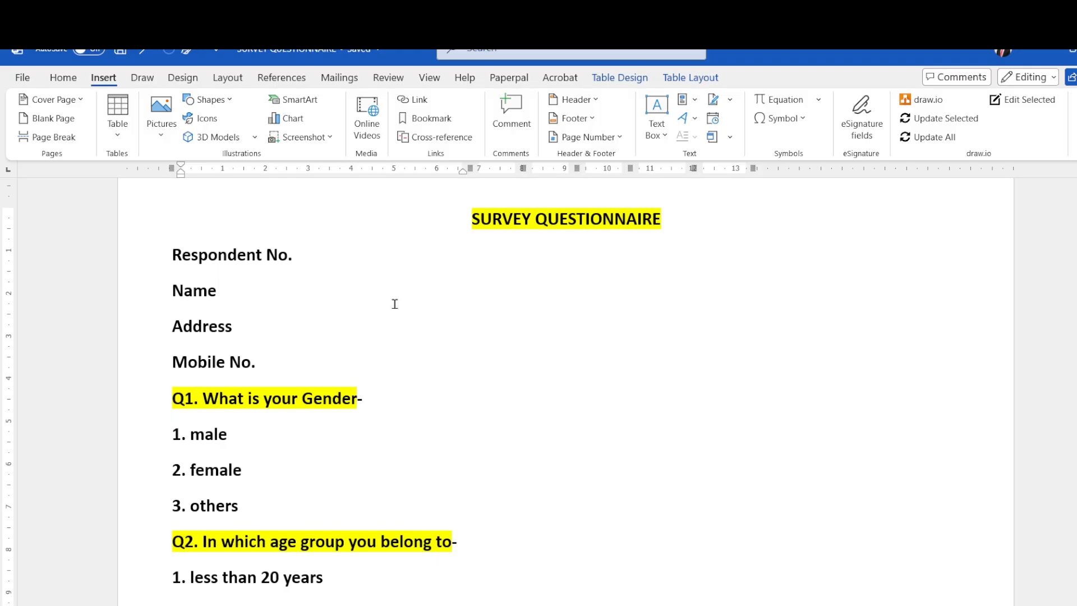
pyautogui.scroll(-3, 395, 304)
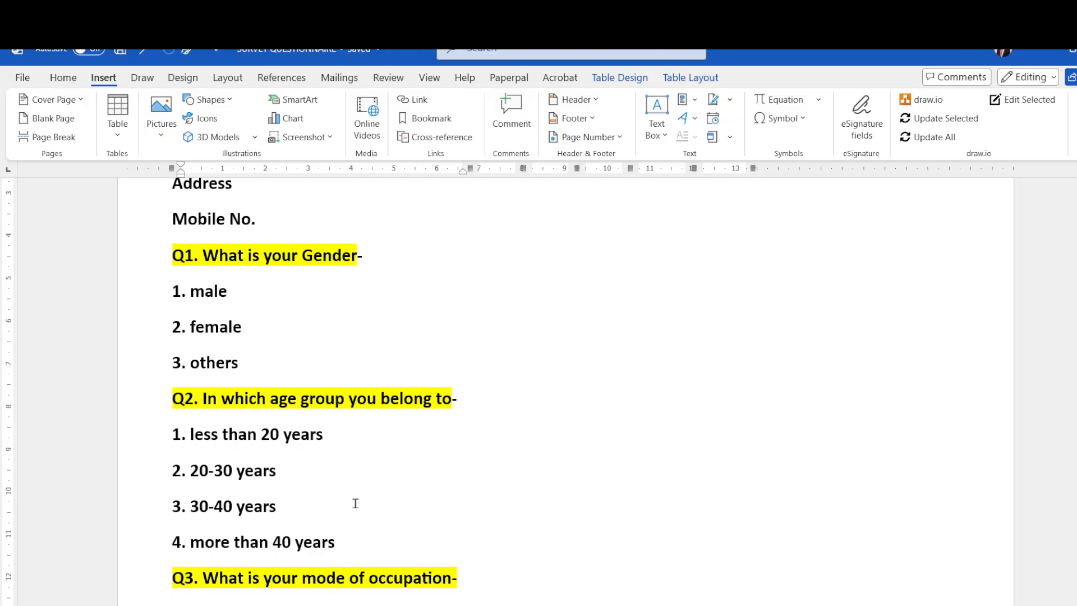
pyautogui.scroll(-3, 355, 503)
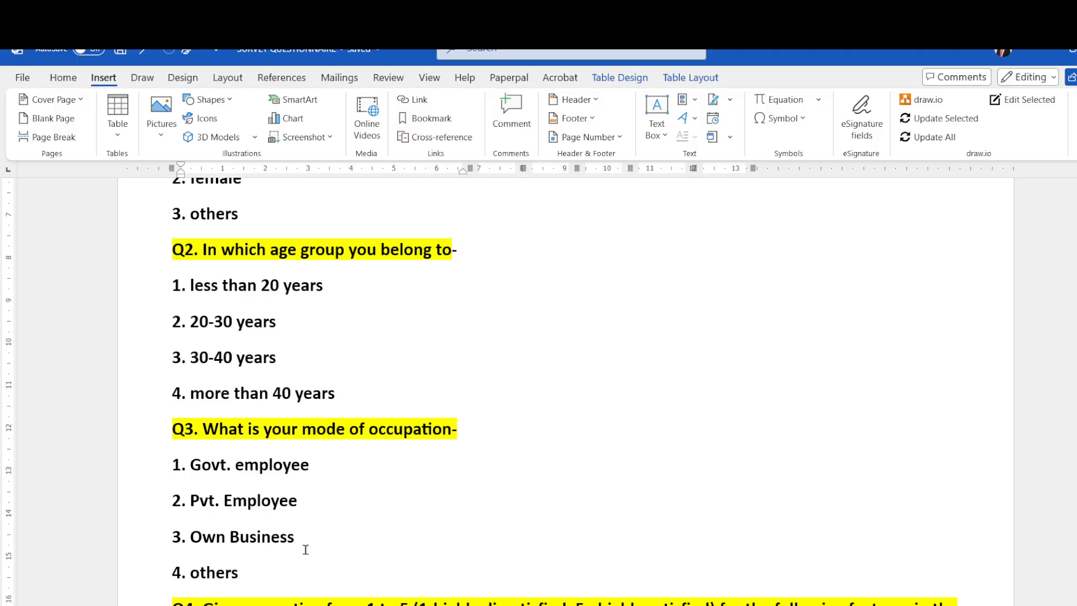
pyautogui.scroll(-2, 305, 547)
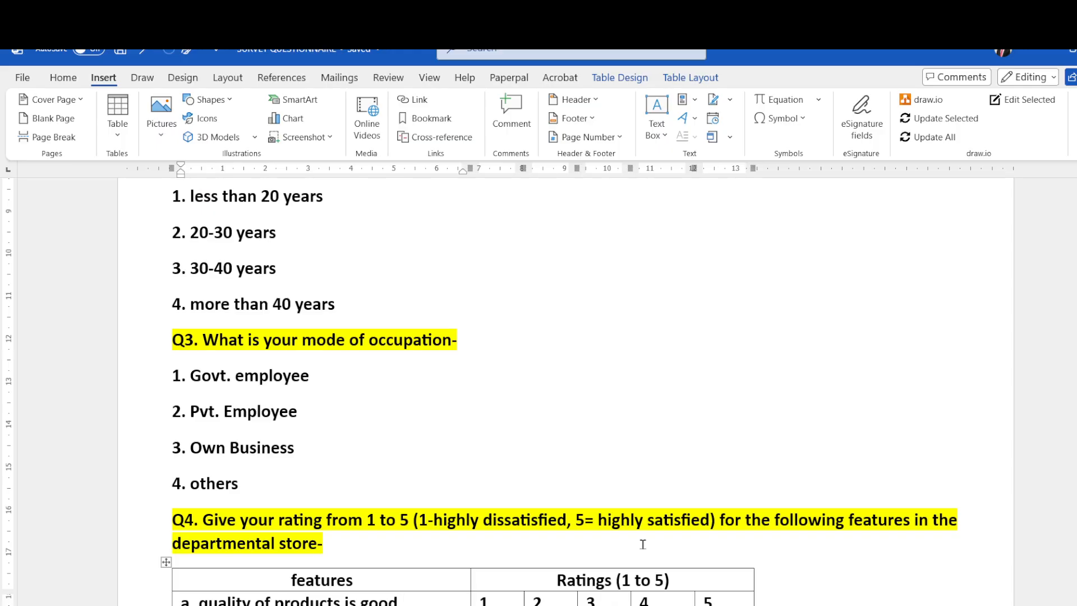
pyautogui.scroll(-5, 557, 417)
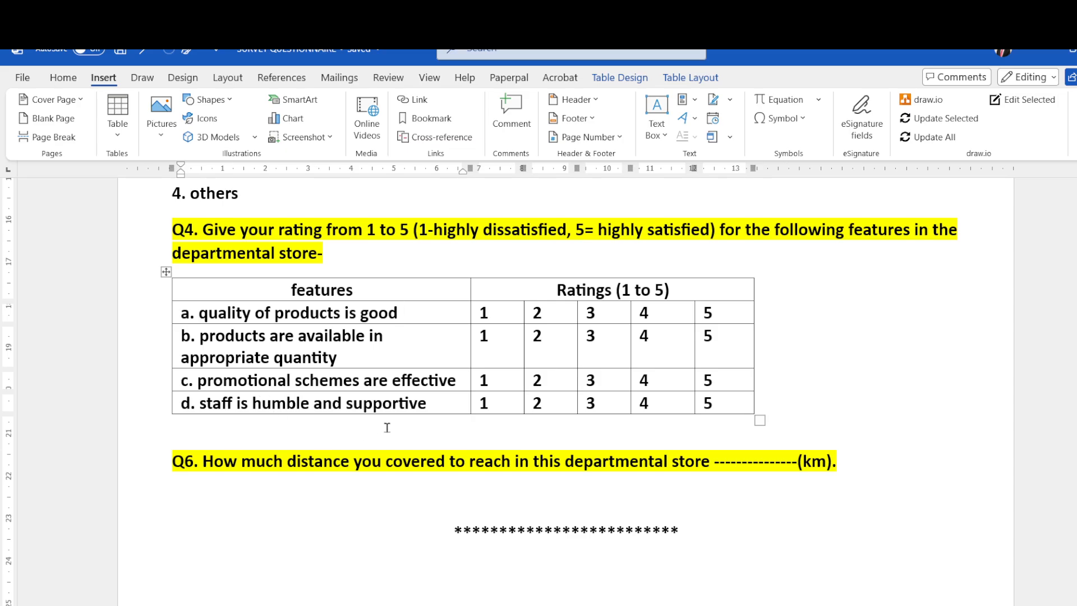
pyautogui.click(190, 460)
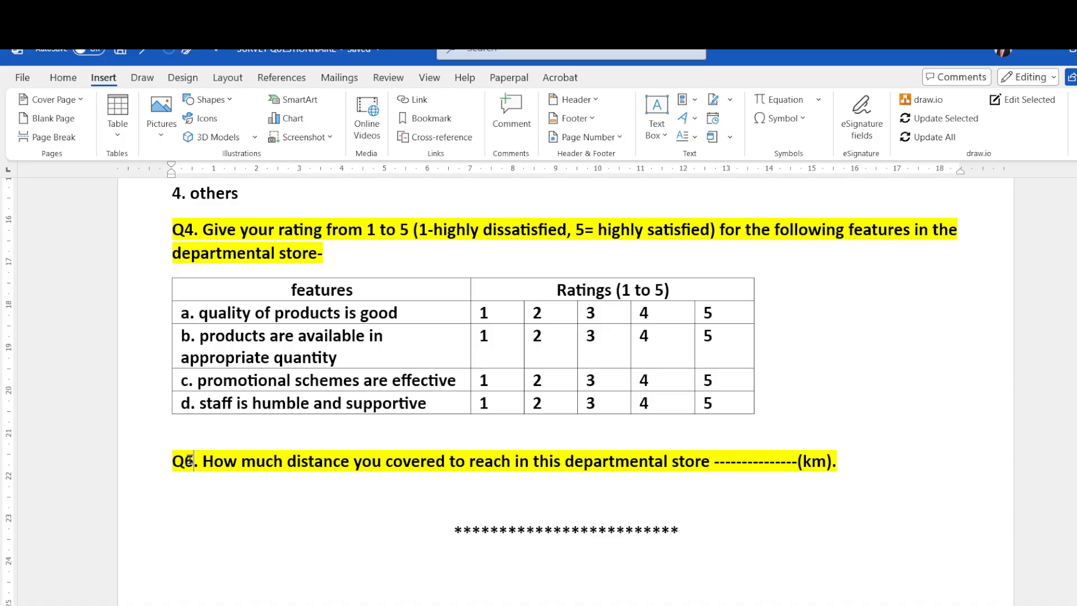
pyautogui.press('BackSpace')
pyautogui.write('5')
pyautogui.hotkey('ctrl', 's')
# Switch to the untitled SPSS dataset and look at its Data View and Variable View.
pyautogui.moveTo(677, 605)
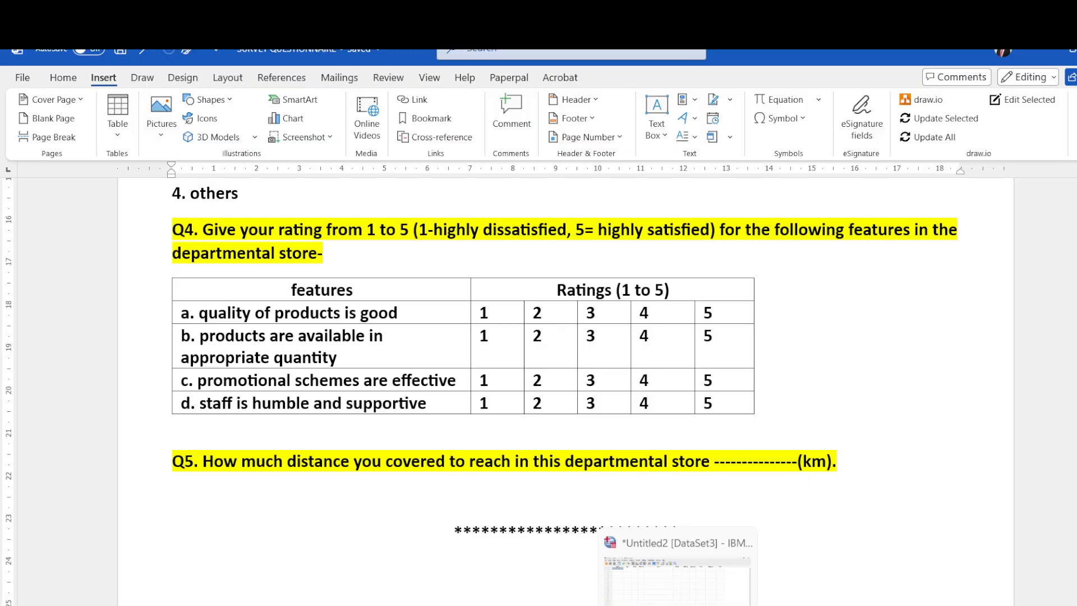
pyautogui.click(654, 568)
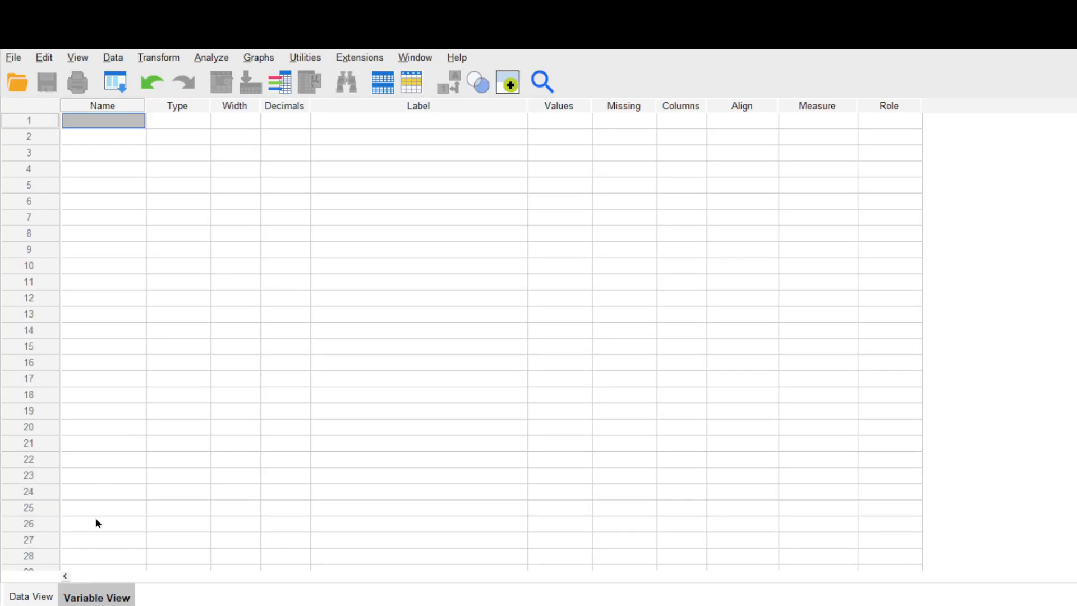
pyautogui.click(34, 598)
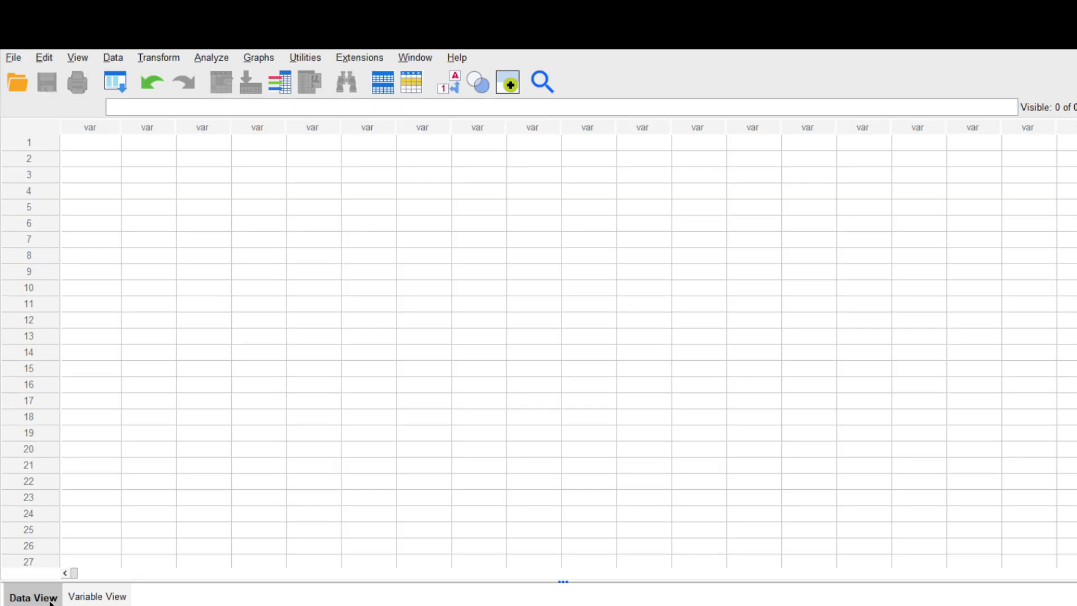
pyautogui.click(97, 600)
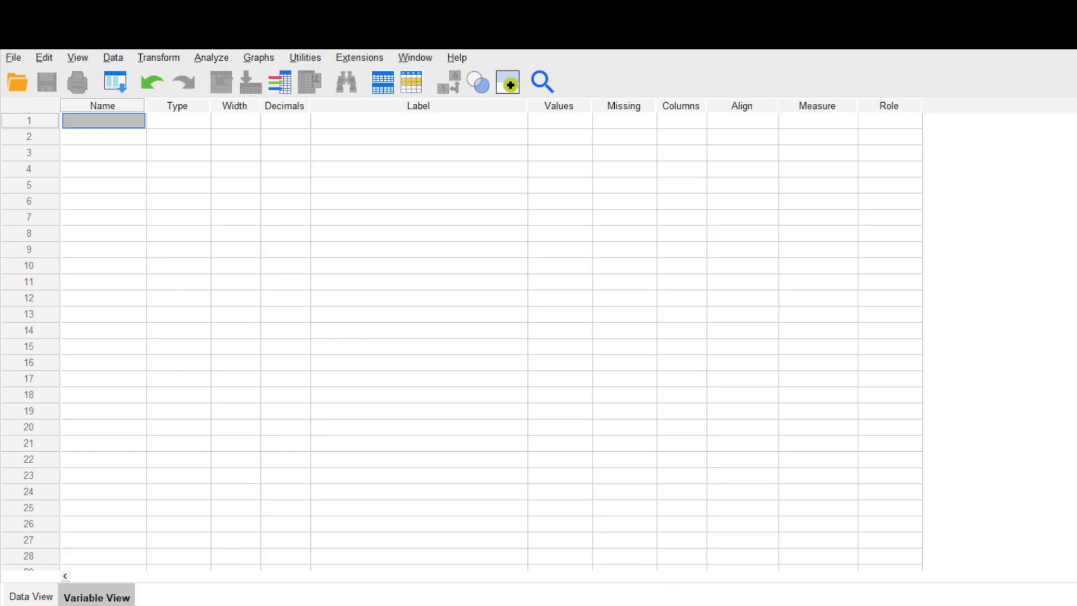
# Return to the Word questionnaire and review the respondent fields and the gender question.
pyautogui.click(645, 596)
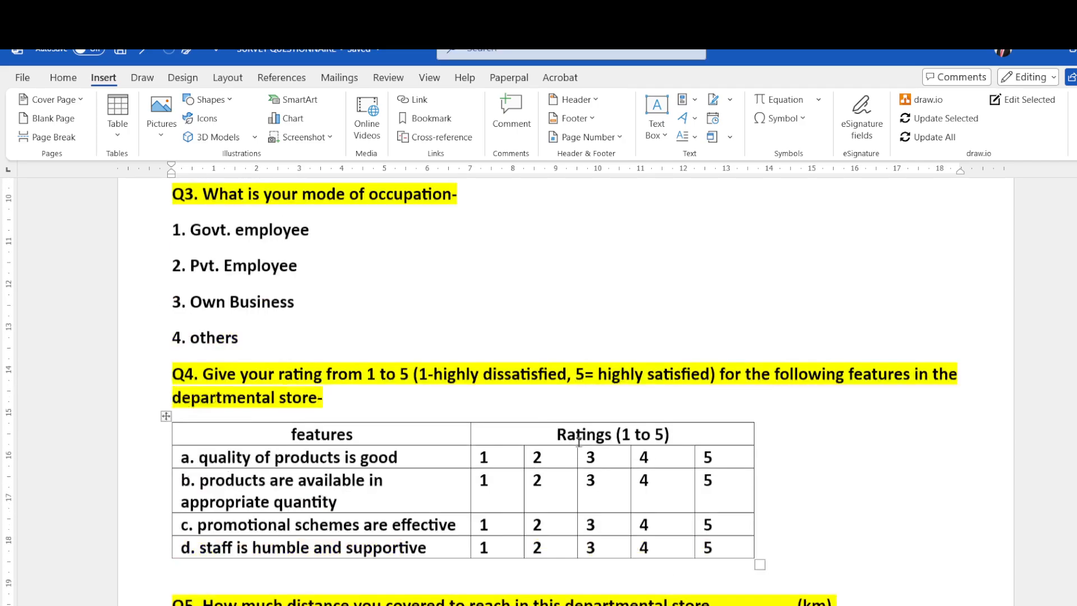
pyautogui.scroll(7, 579, 442)
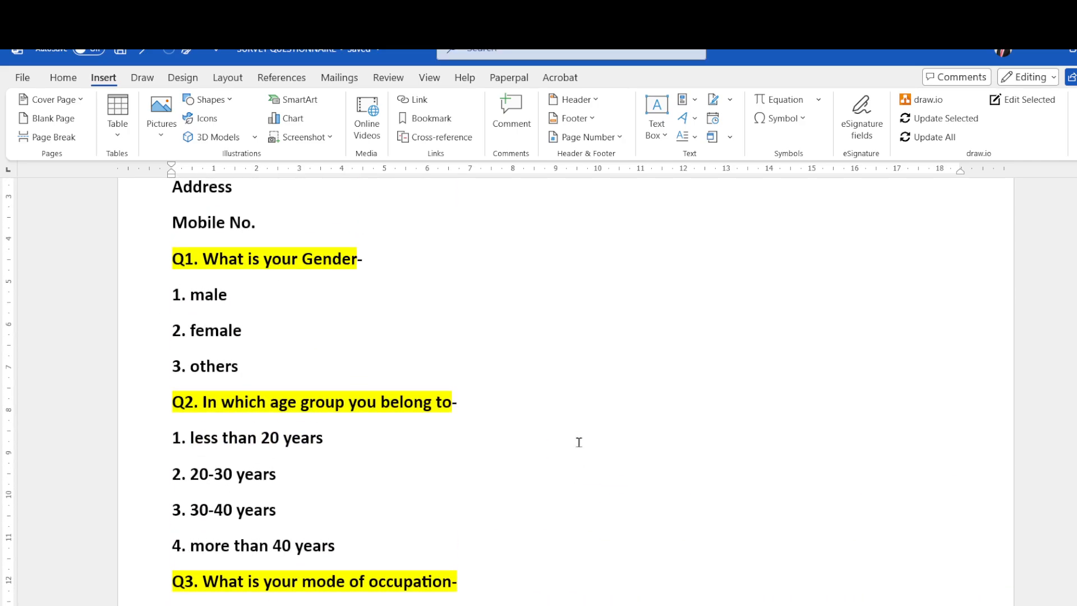
pyautogui.scroll(1, 579, 443)
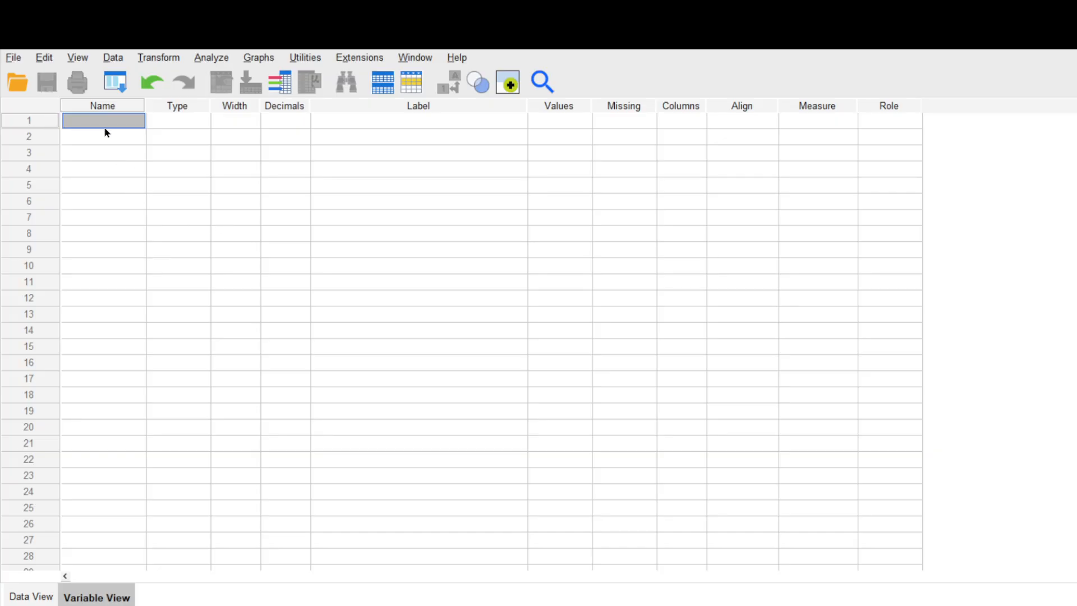
# Try to name the first SPSS variable "gender of customer".
pyautogui.doubleClick(88, 119)
pyautogui.write('gender')
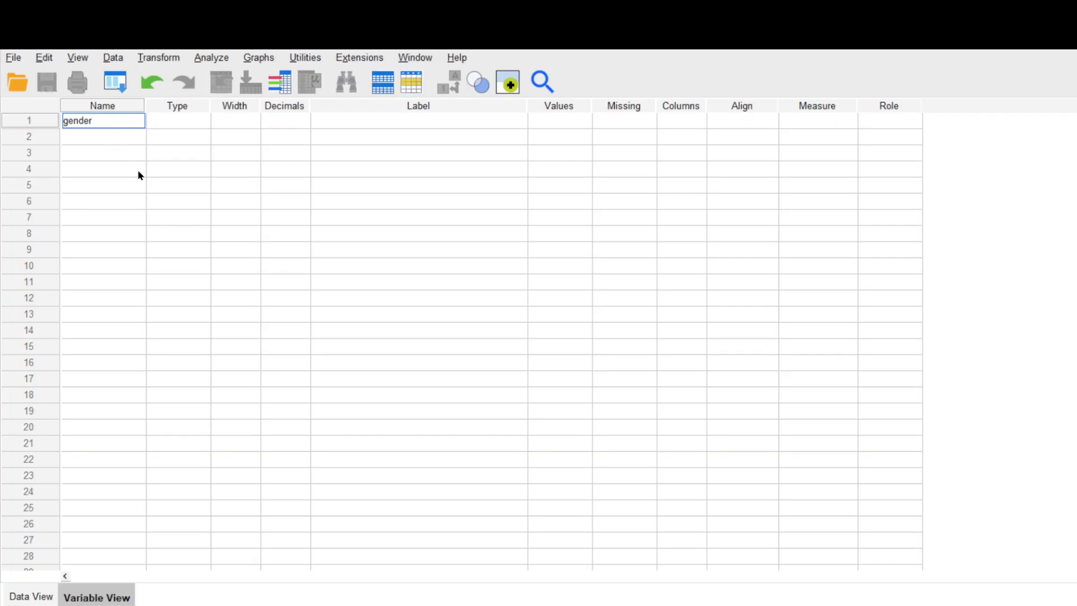
pyautogui.write(' of customer')
pyautogui.click(115, 169)
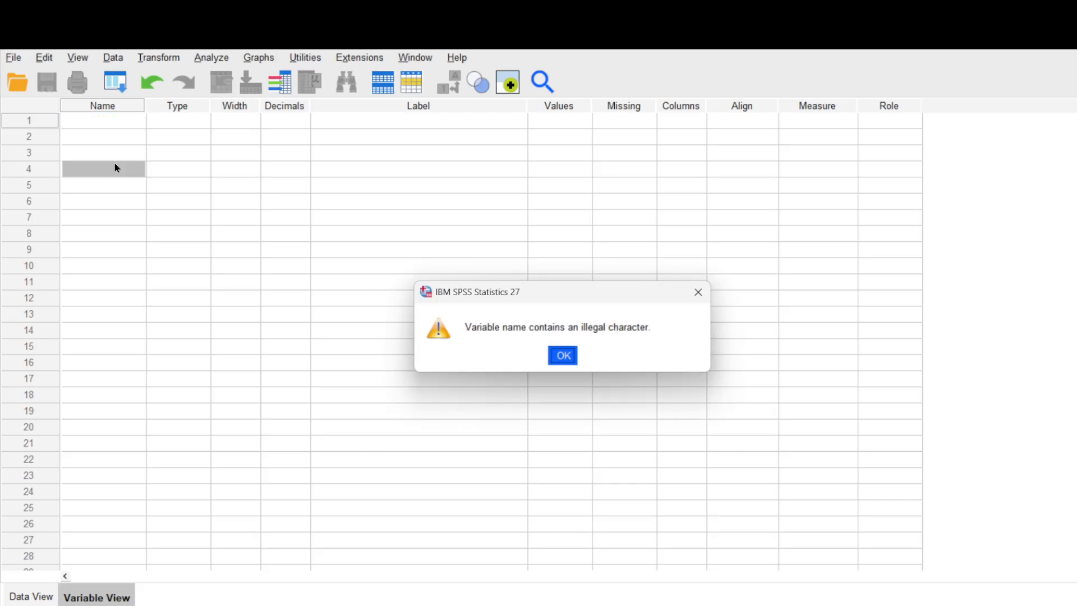
pyautogui.click(564, 355)
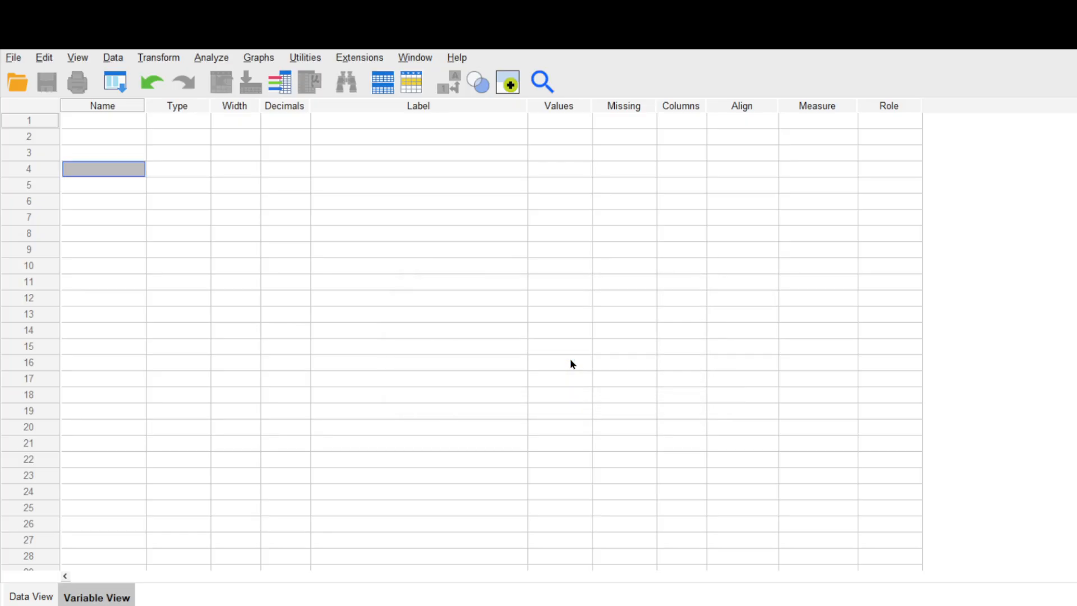
# Name the first variable "gender" and set its variable type to String.
pyautogui.click(109, 120)
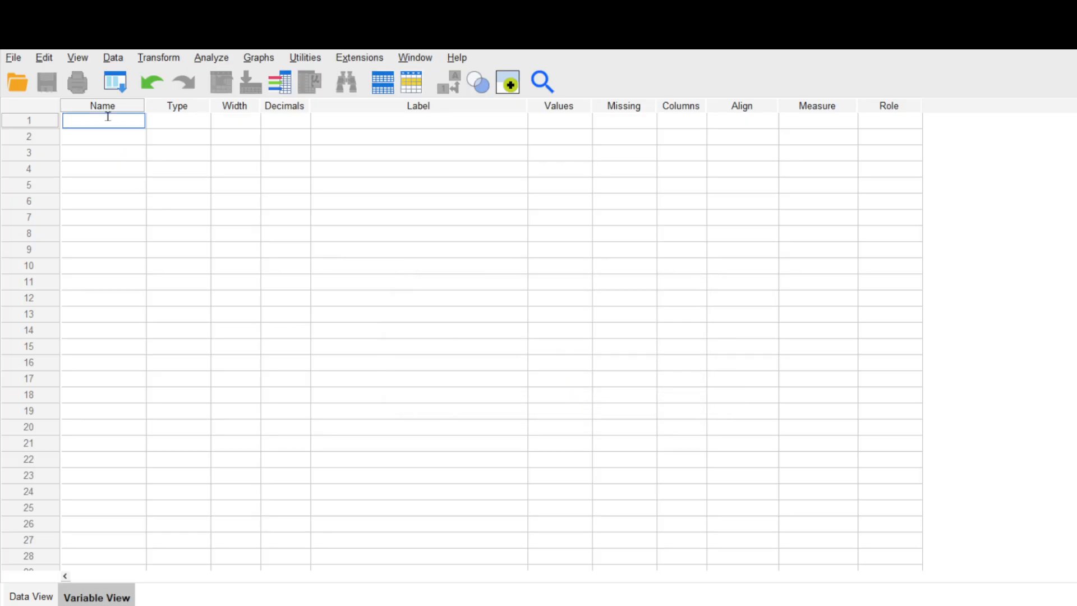
pyautogui.write('gender')
pyautogui.click(101, 131)
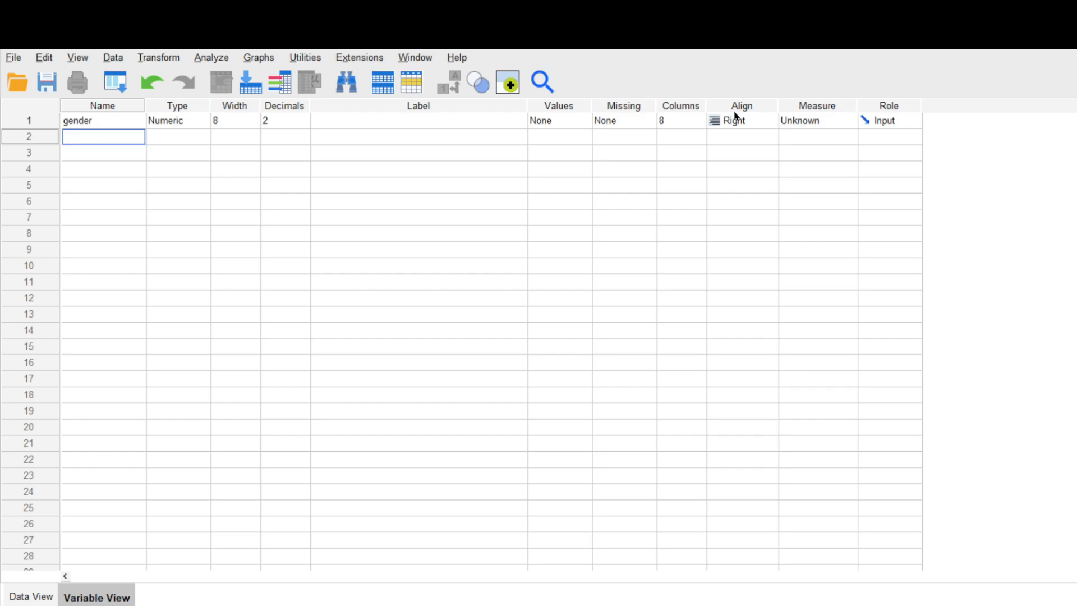
pyautogui.doubleClick(203, 119)
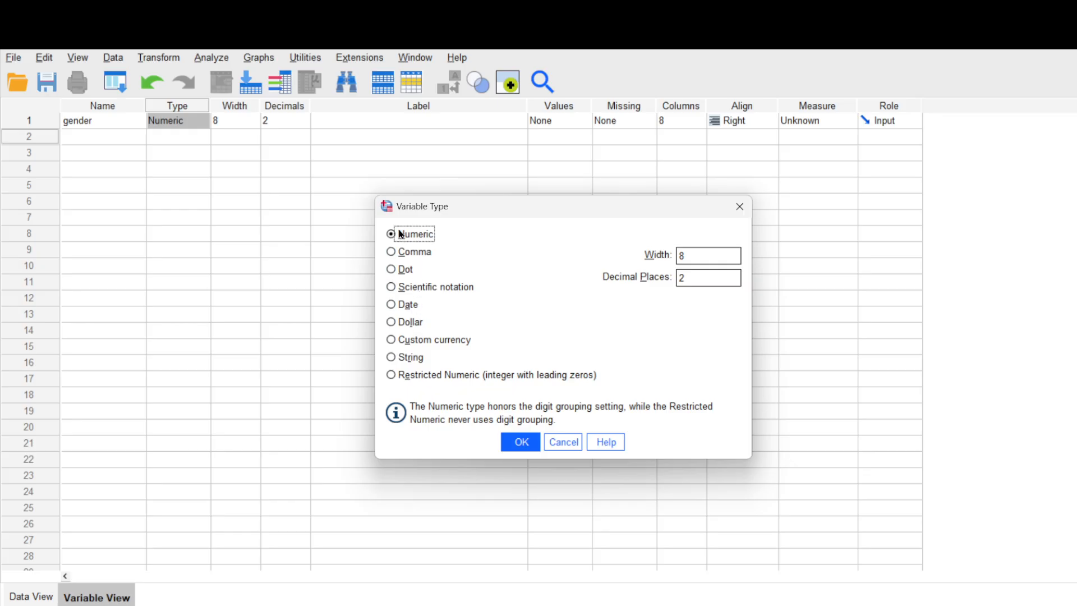
pyautogui.click(410, 357)
pyautogui.click(515, 443)
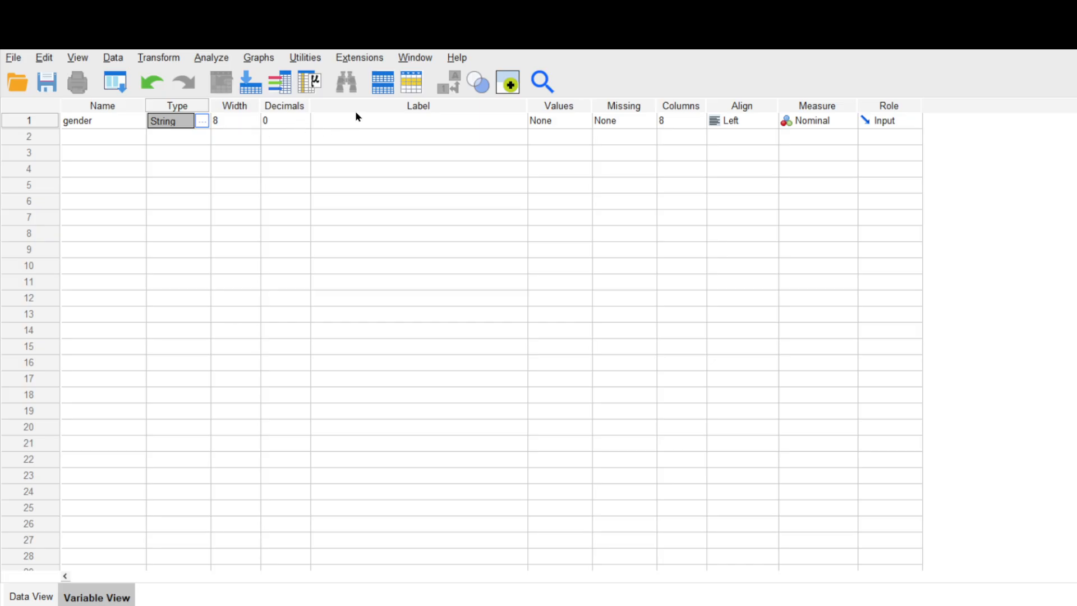
# Give the gender variable the label "gender of the customer".
pyautogui.click(339, 127)
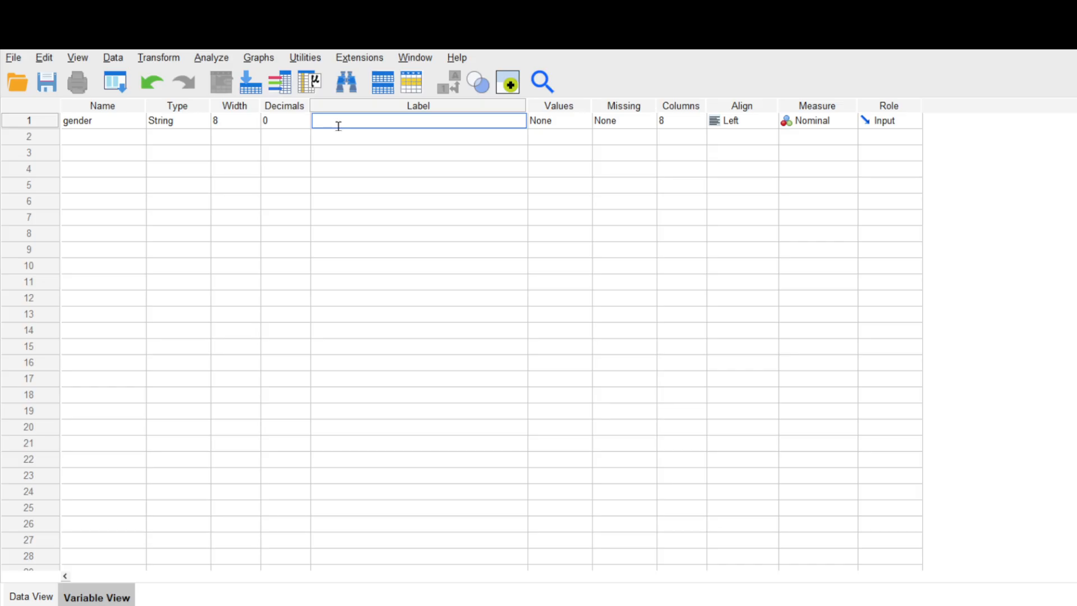
pyautogui.write('gender of the custo')
pyautogui.write('mer')
pyautogui.click(368, 135)
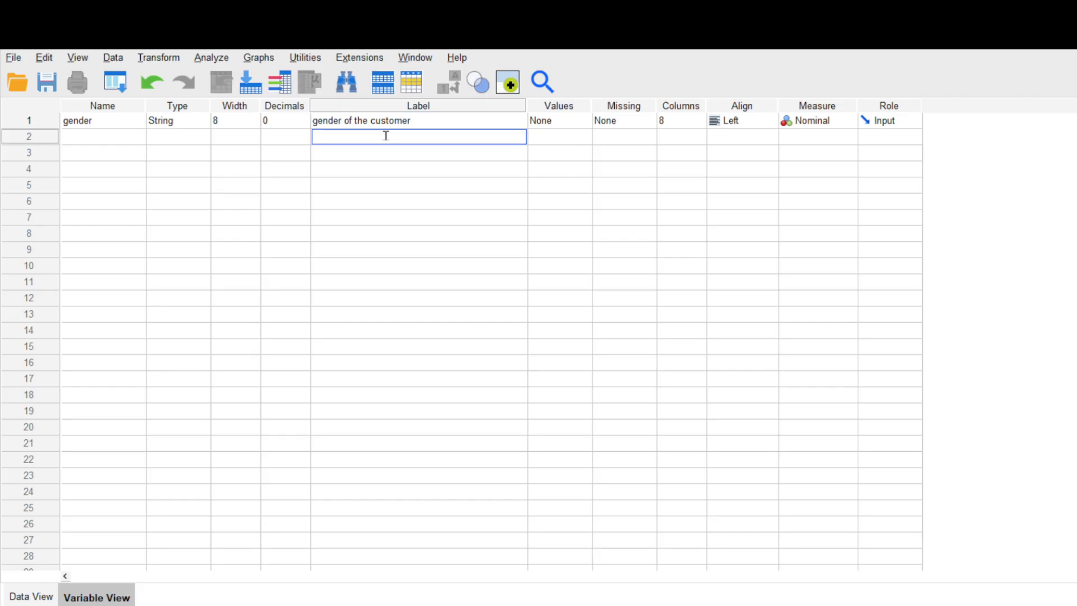
# Open the value labels of the gender variable and add value 1 with the label "male".
pyautogui.doubleClick(584, 122)
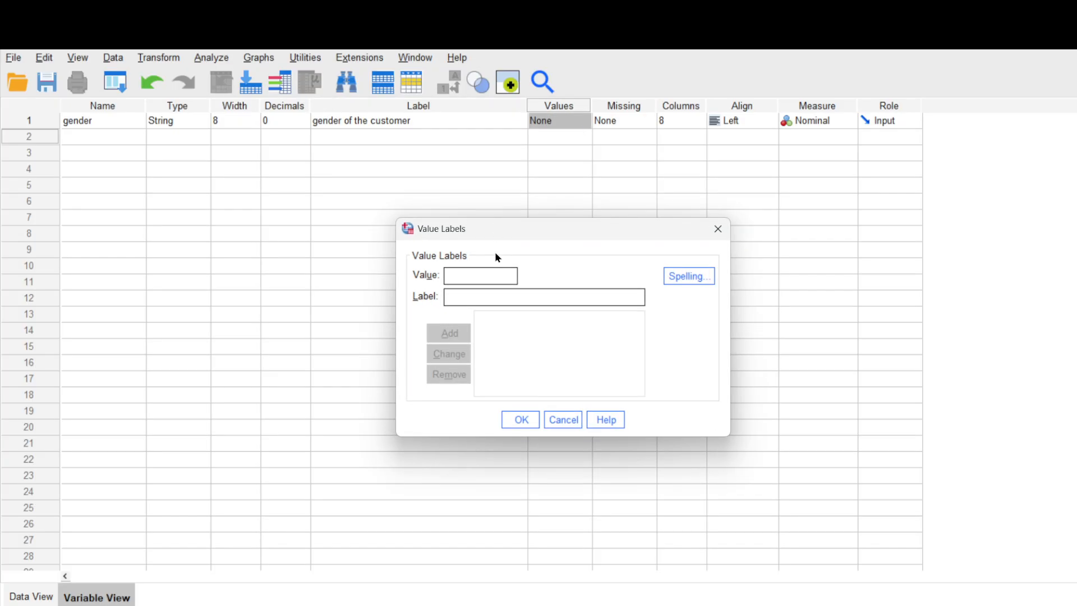
pyautogui.click(473, 270)
pyautogui.write('1')
pyautogui.write('male')
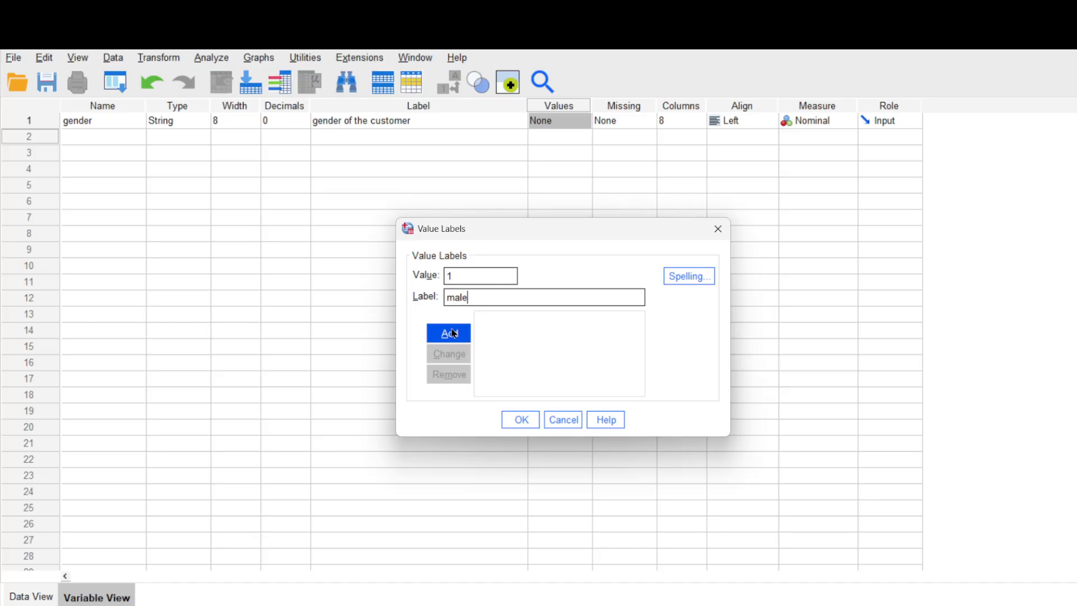
pyautogui.click(454, 334)
# Add value 2 with the label "female" to the gender variable's value labels.
pyautogui.click(472, 277)
pyautogui.write('1')
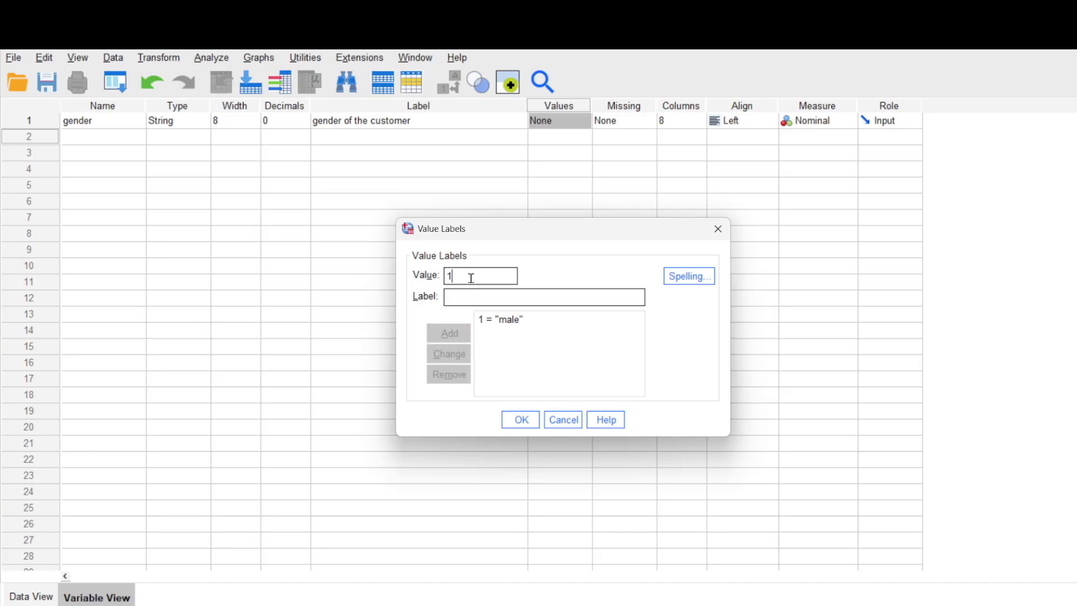
pyautogui.press('BackSpace')
pyautogui.write('2')
pyautogui.click(467, 295)
pyautogui.write('female')
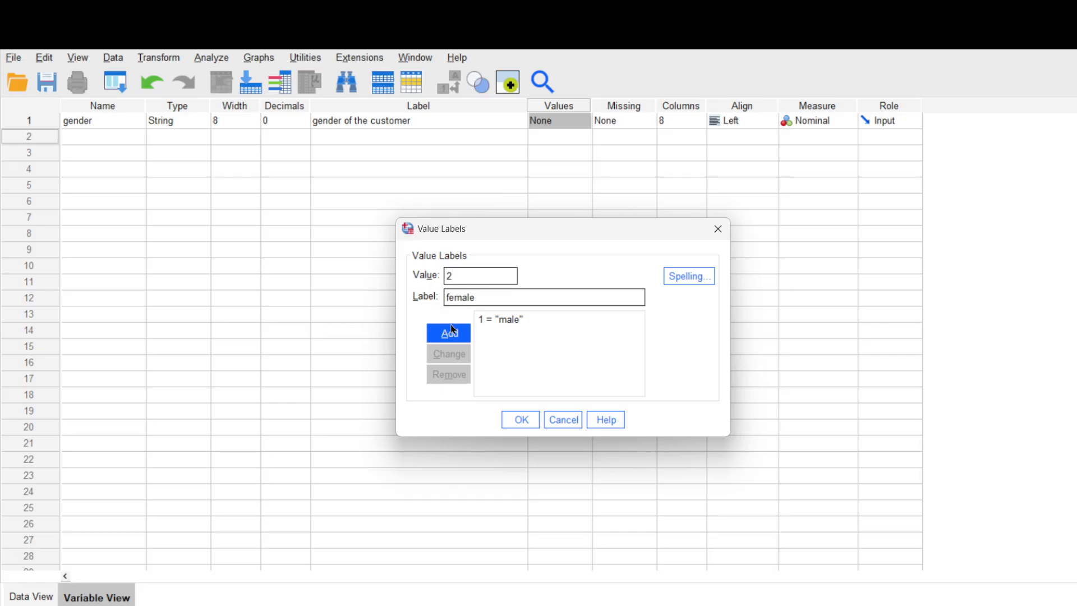
pyautogui.click(453, 331)
# Add value 3 with the label "other" and apply the gender variable's value labels.
pyautogui.write('3')
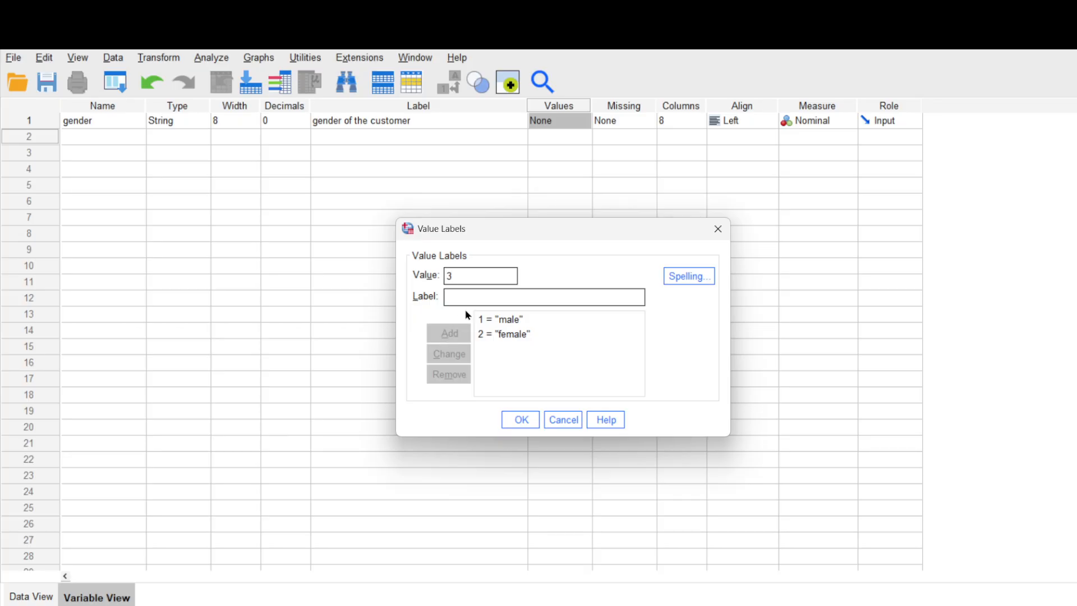
pyautogui.write('other')
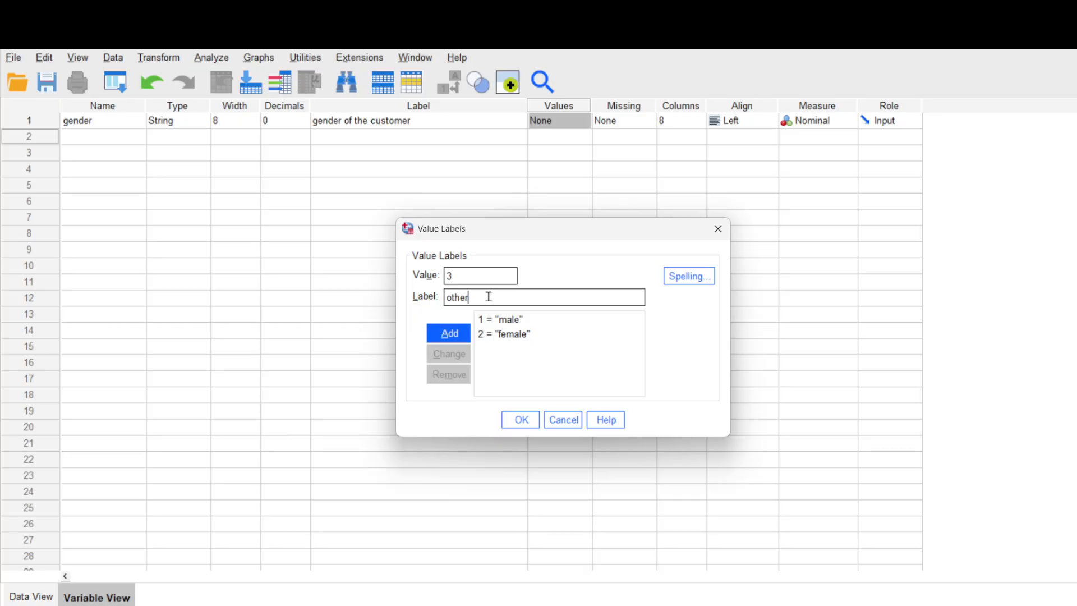
pyautogui.click(452, 337)
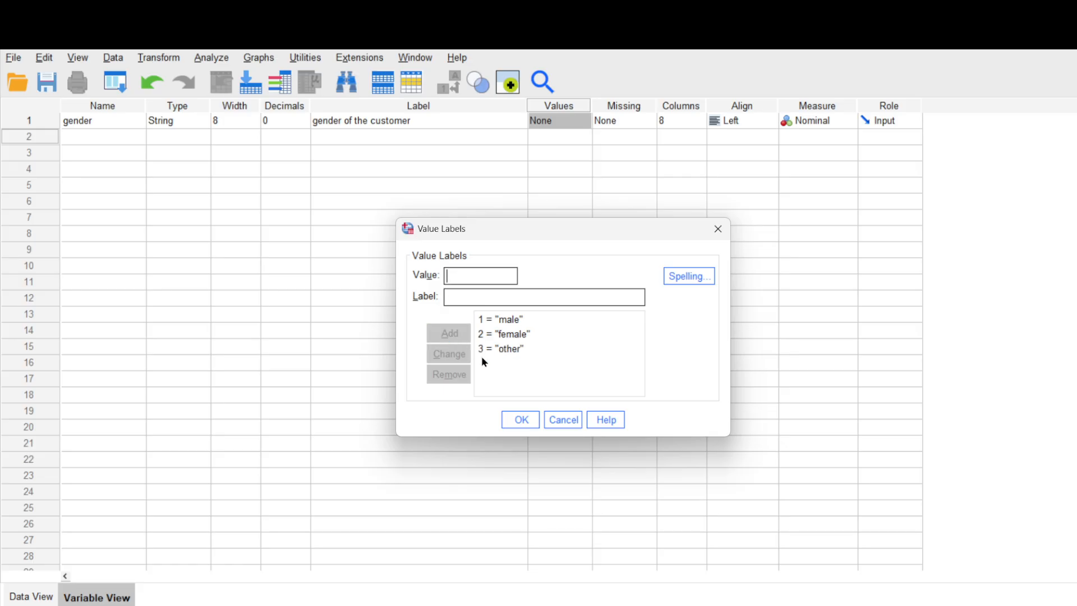
pyautogui.click(521, 421)
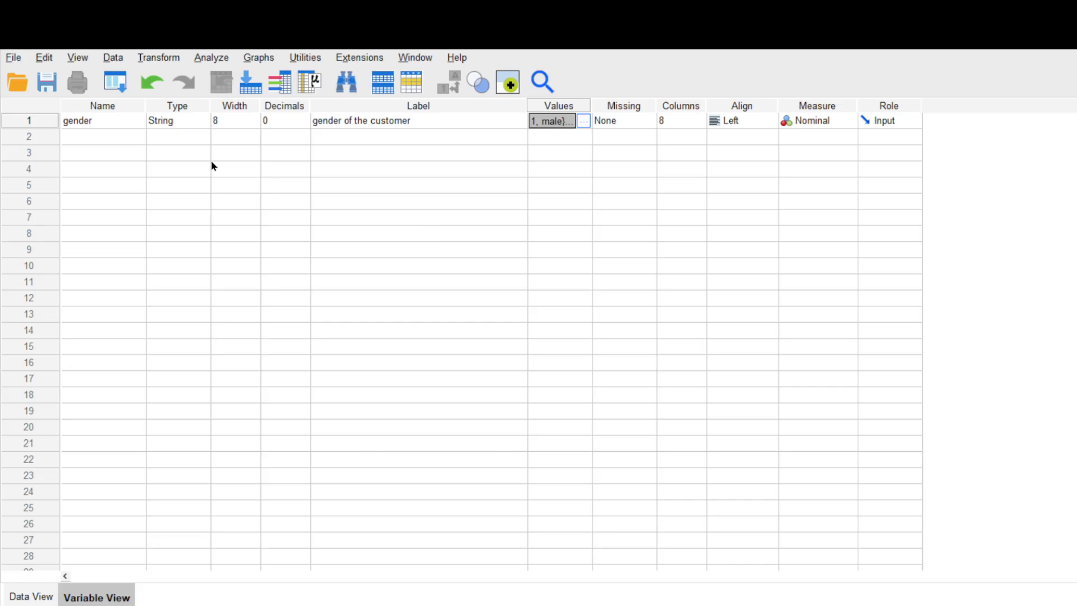
# Create a second variable named "age" below the gender variable.
pyautogui.click(97, 132)
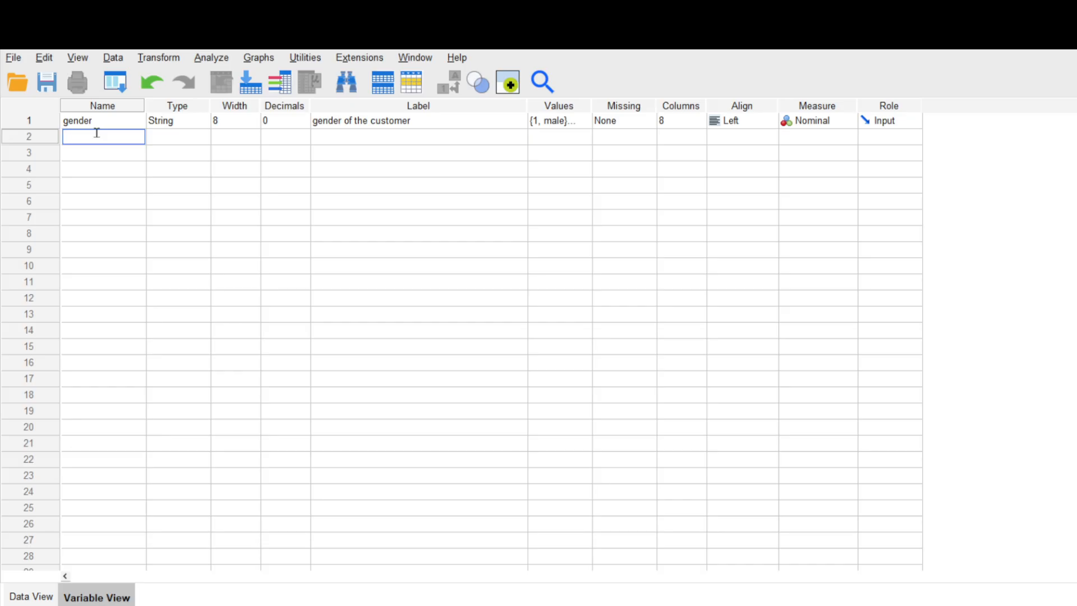
pyautogui.write('age')
pyautogui.click(177, 167)
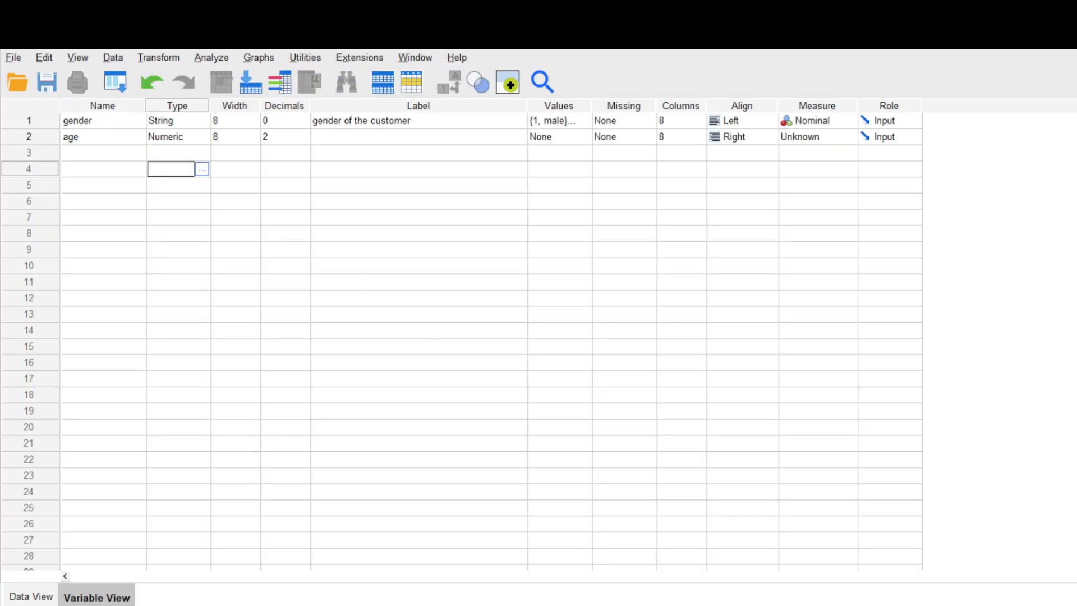
# Check the Q2 age group options in the Word questionnaire and return to the SPSS dataset.
pyautogui.click(641, 555)
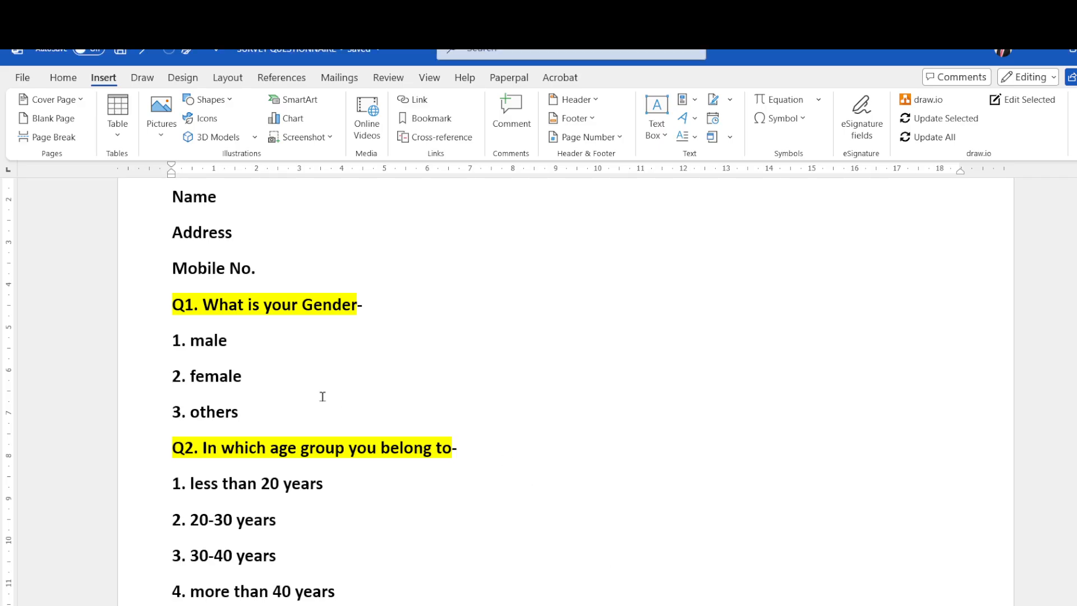
pyautogui.scroll(-3, 321, 399)
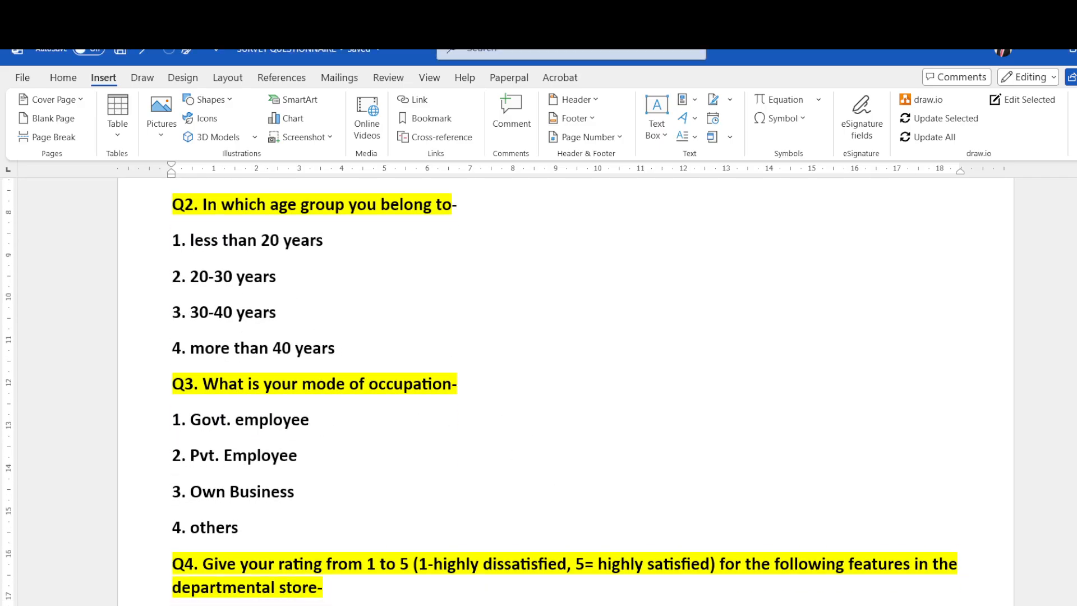
pyautogui.moveTo(678, 605)
pyautogui.click(678, 584)
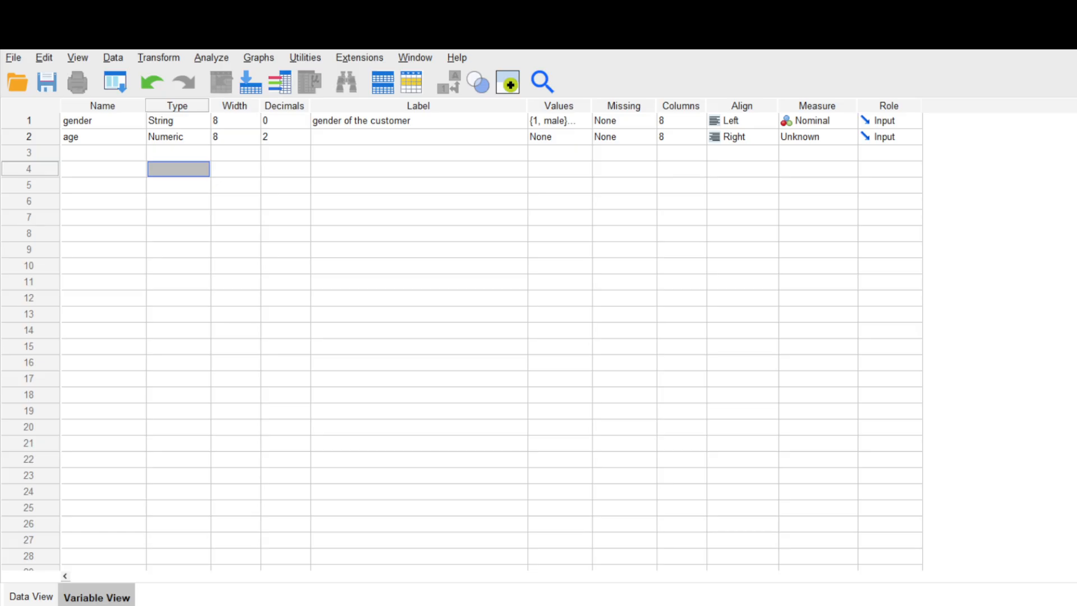
# Change the age variable's type to String.
pyautogui.click(202, 139)
pyautogui.click(204, 137)
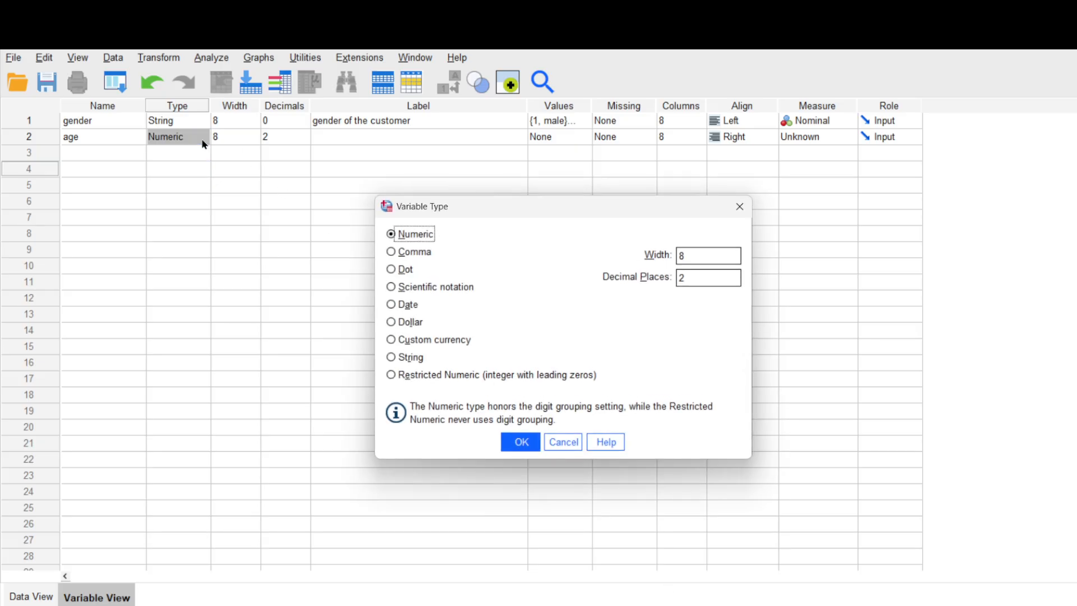
pyautogui.click(406, 359)
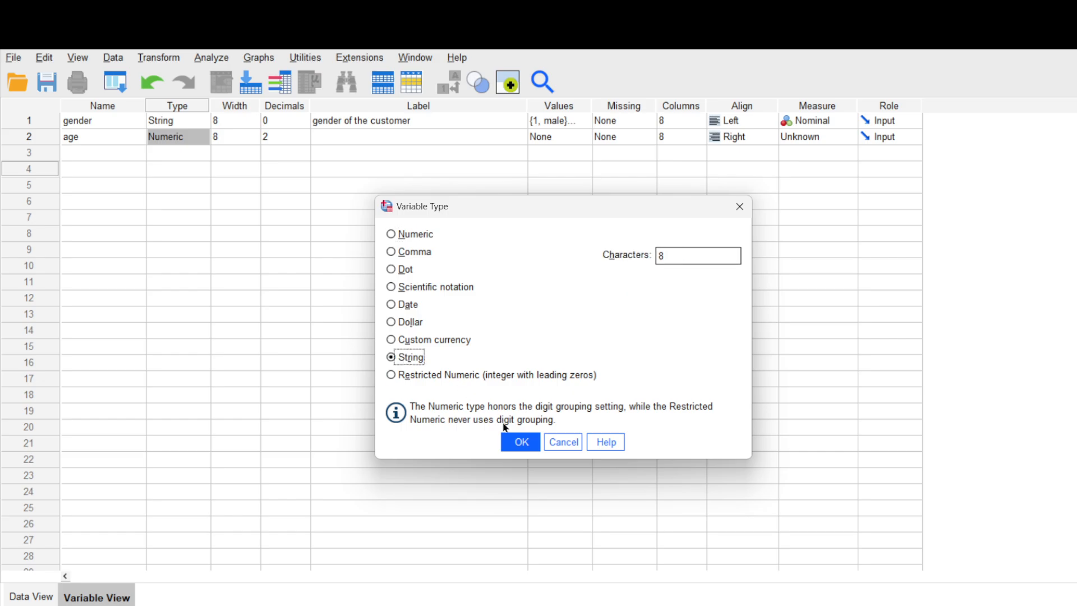
pyautogui.click(525, 445)
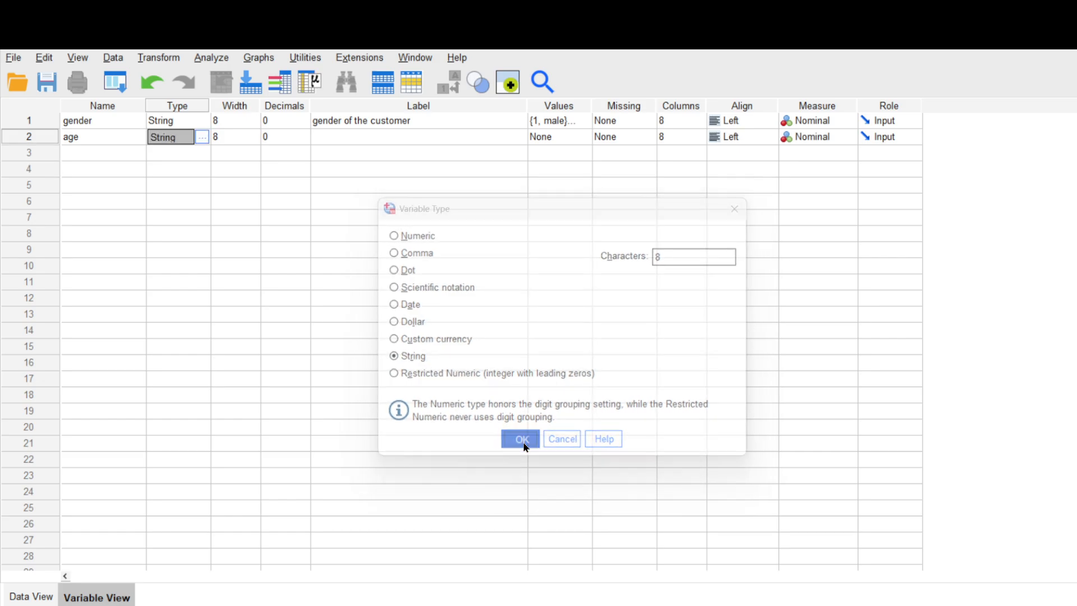
# Enter "age of the customer" as the age variable's label.
pyautogui.click(392, 136)
pyautogui.write('age ')
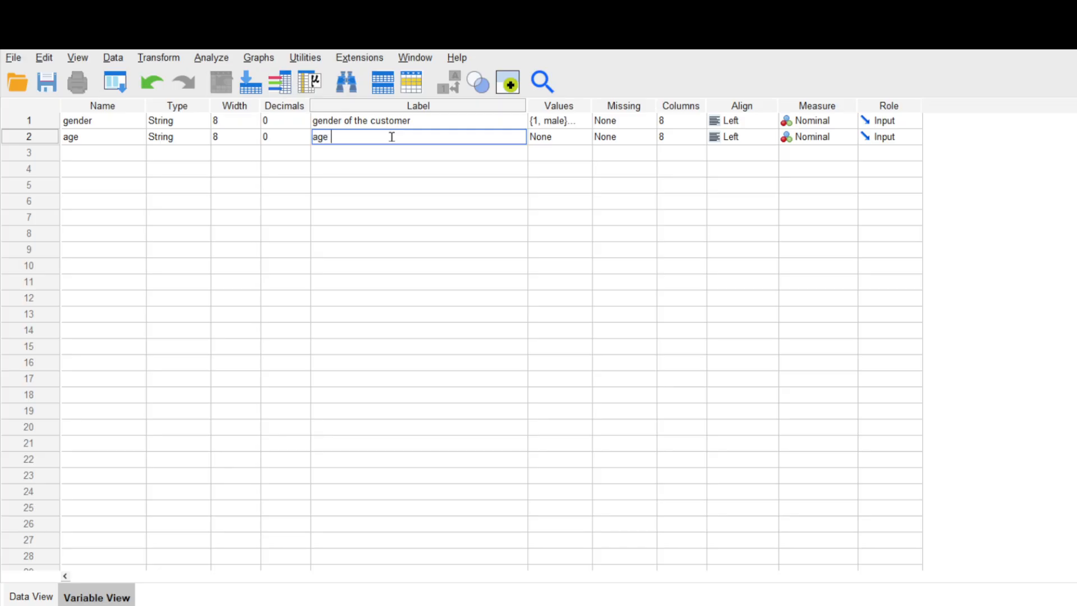
pyautogui.write('of the customer')
# Add value 1 with the label "less than 20 years" to the age variable's value labels.
pyautogui.click(582, 145)
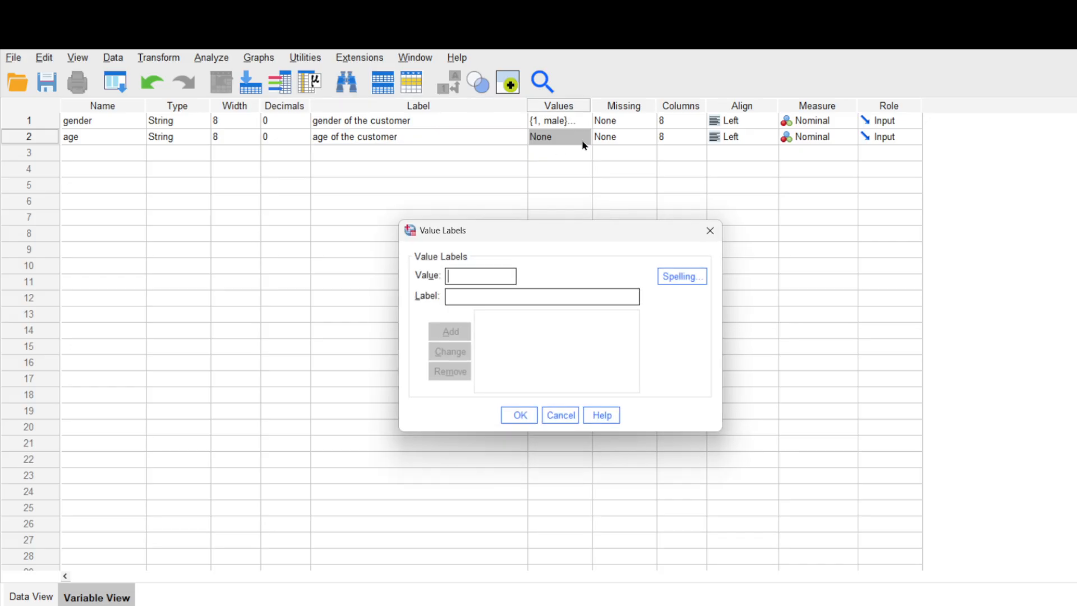
pyautogui.write('1')
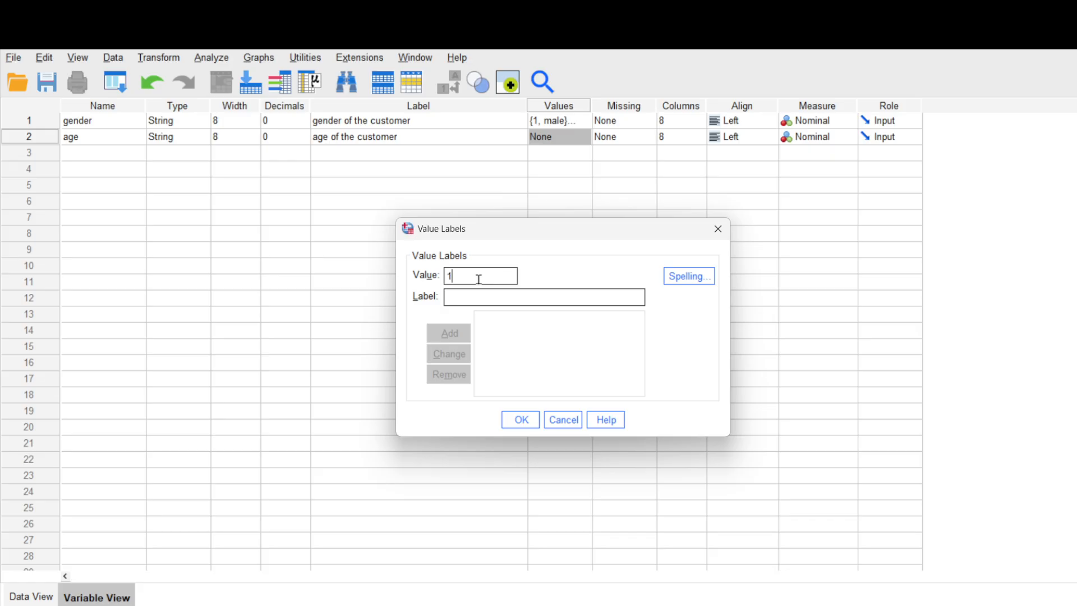
pyautogui.click(449, 298)
pyautogui.write('less ')
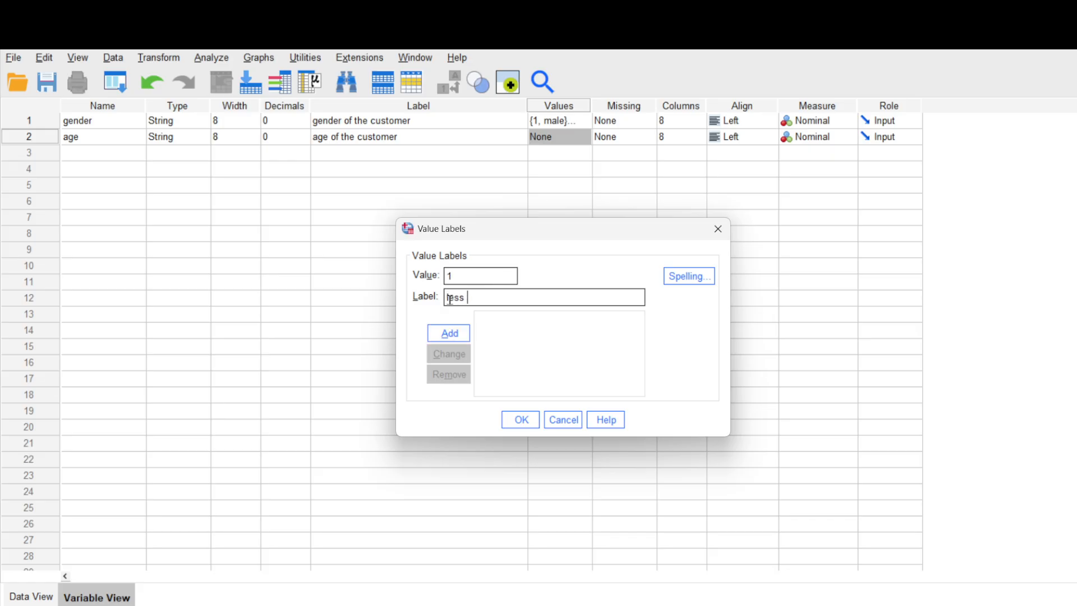
pyautogui.write('than 20 years')
pyautogui.click(443, 337)
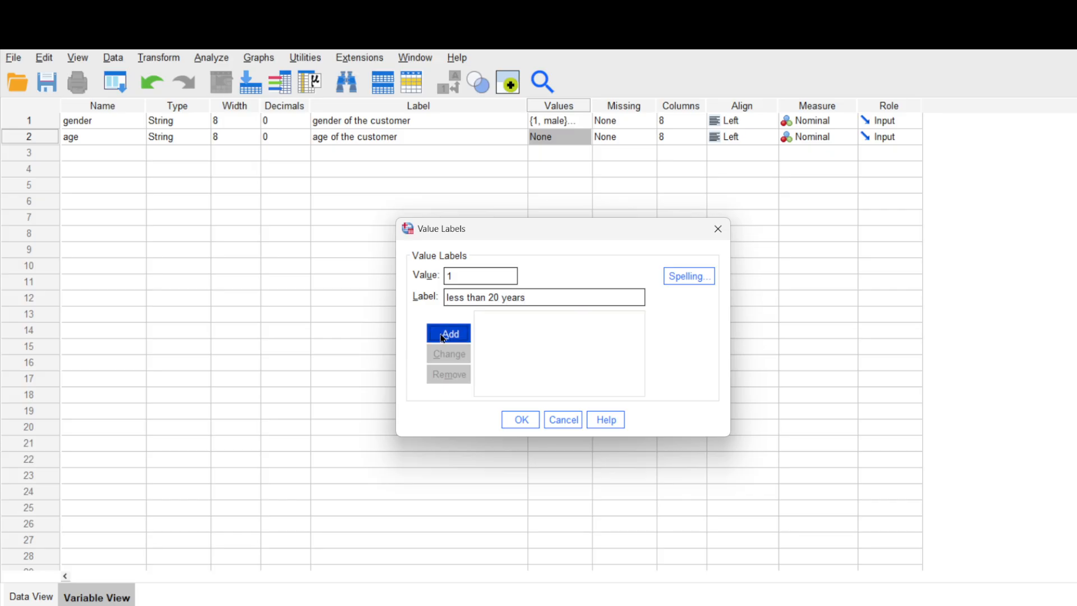
# Add value 2 with the label "20-30 years" to the age variable's value labels.
pyautogui.click(458, 277)
pyautogui.write('2')
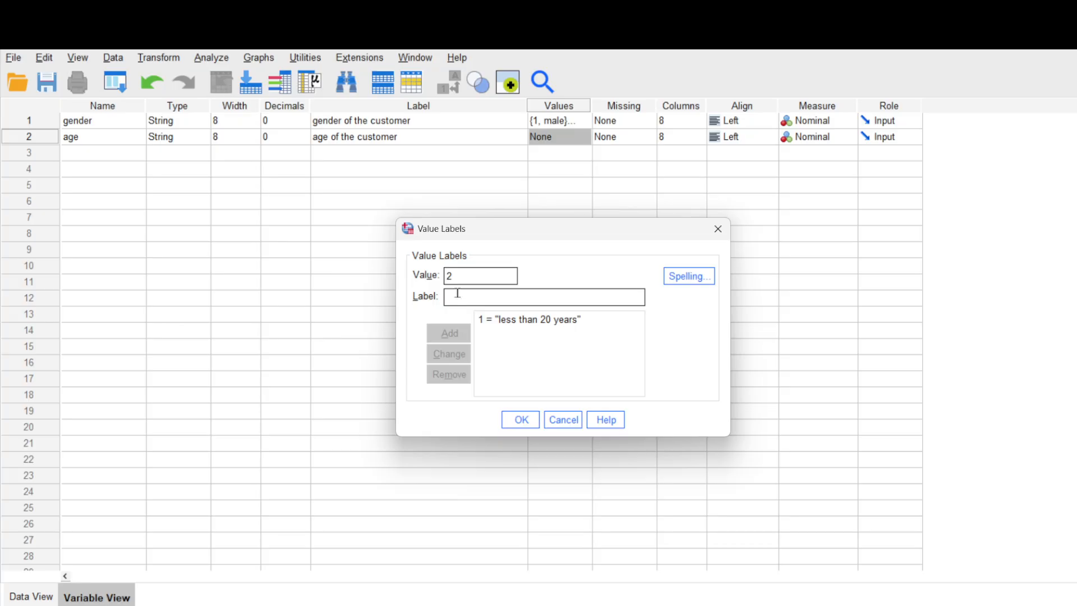
pyautogui.click(457, 293)
pyautogui.write('20')
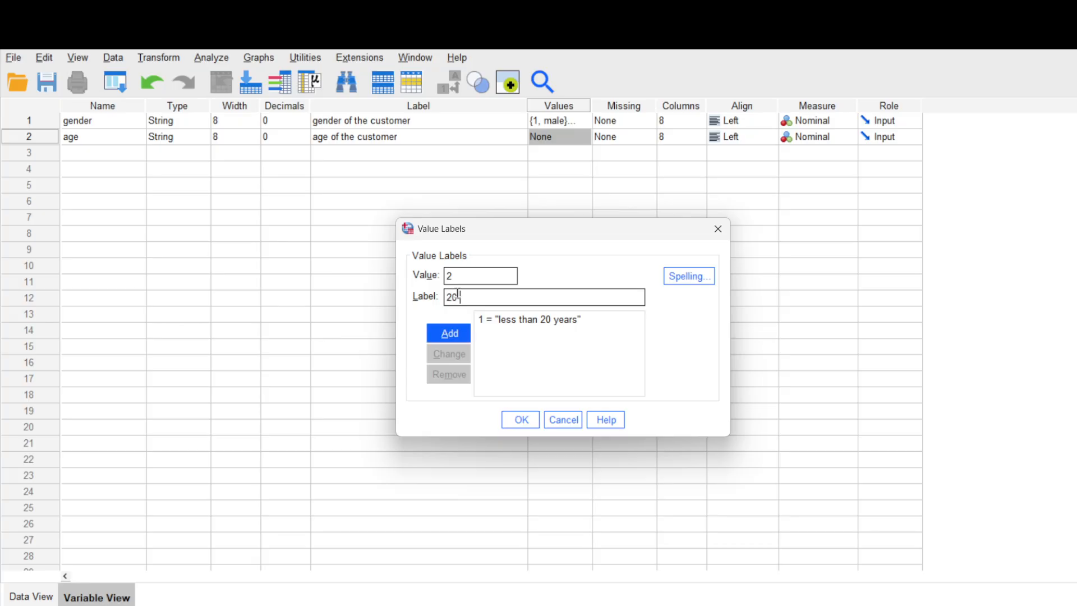
pyautogui.write('-30 yeras')
pyautogui.press('BackSpace')
pyautogui.press('BackSpace')
pyautogui.press('BackSpace')
pyautogui.write('ars')
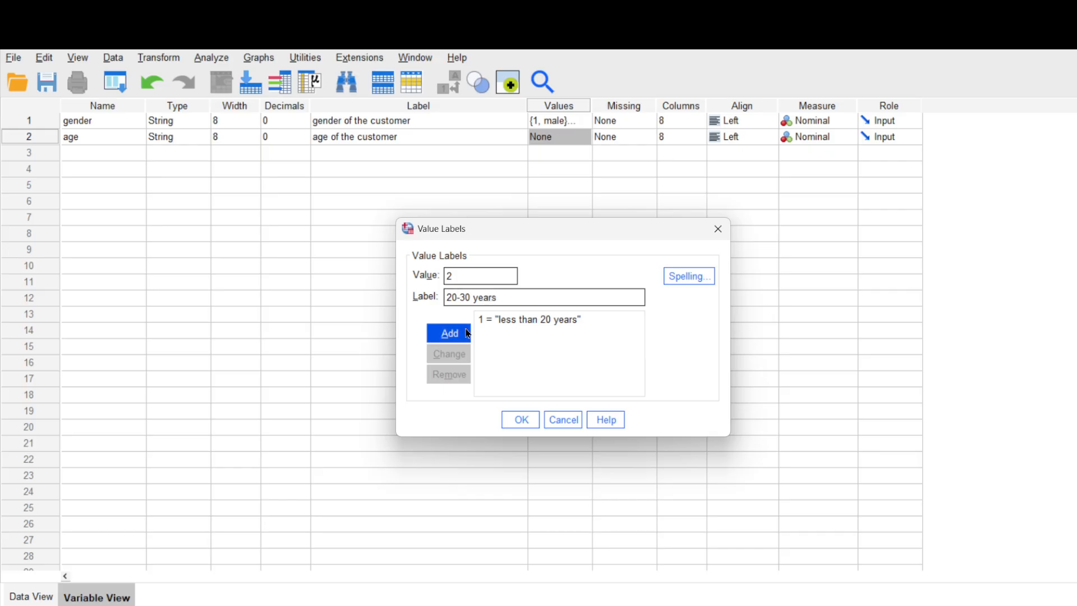
pyautogui.click(468, 332)
# Add value 3 with the label "30-40 years" to the age variable's value labels.
pyautogui.write('3')
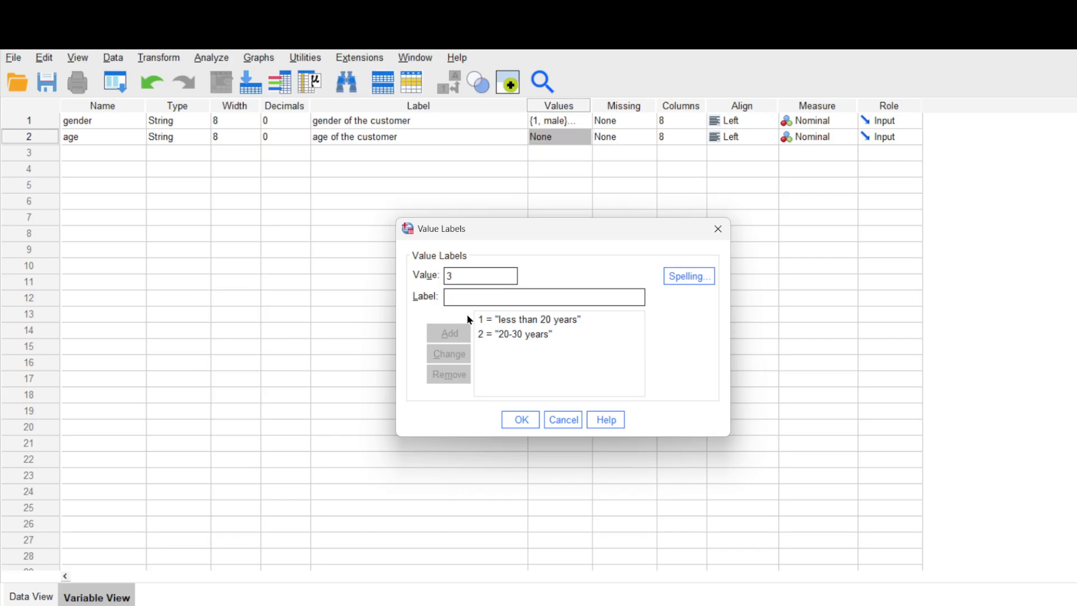
pyautogui.click(466, 296)
pyautogui.write('3')
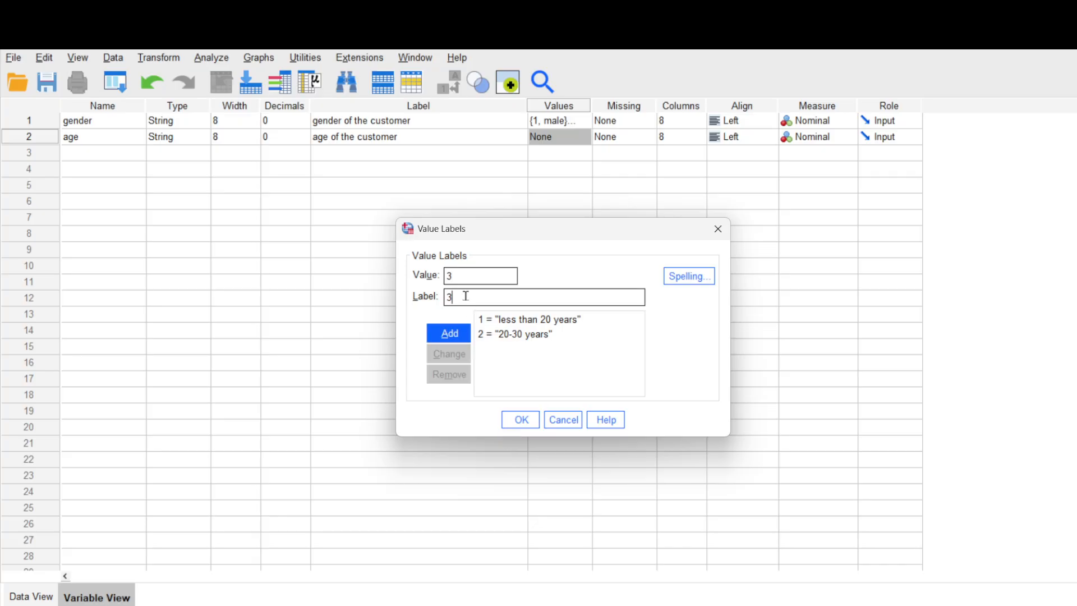
pyautogui.write('0-40 yeras')
pyautogui.press('BackSpace')
pyautogui.press('BackSpace')
pyautogui.press('BackSpace')
pyautogui.write('ars')
pyautogui.click(450, 336)
# Add value 4 with the label "more than 40 years" and apply the age variable's value labels.
pyautogui.write('4')
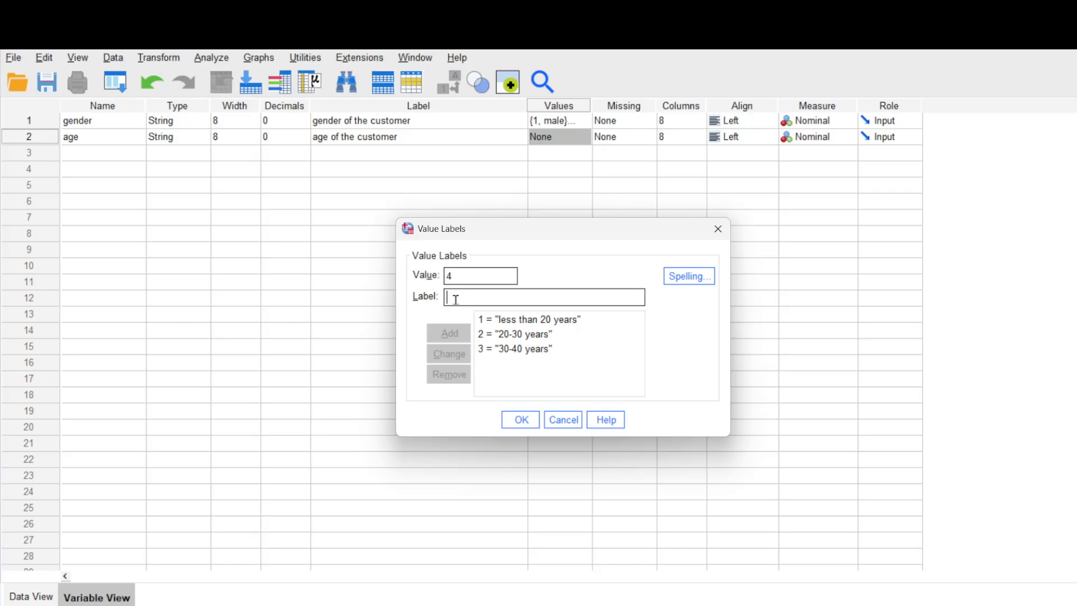
pyautogui.write('more than ')
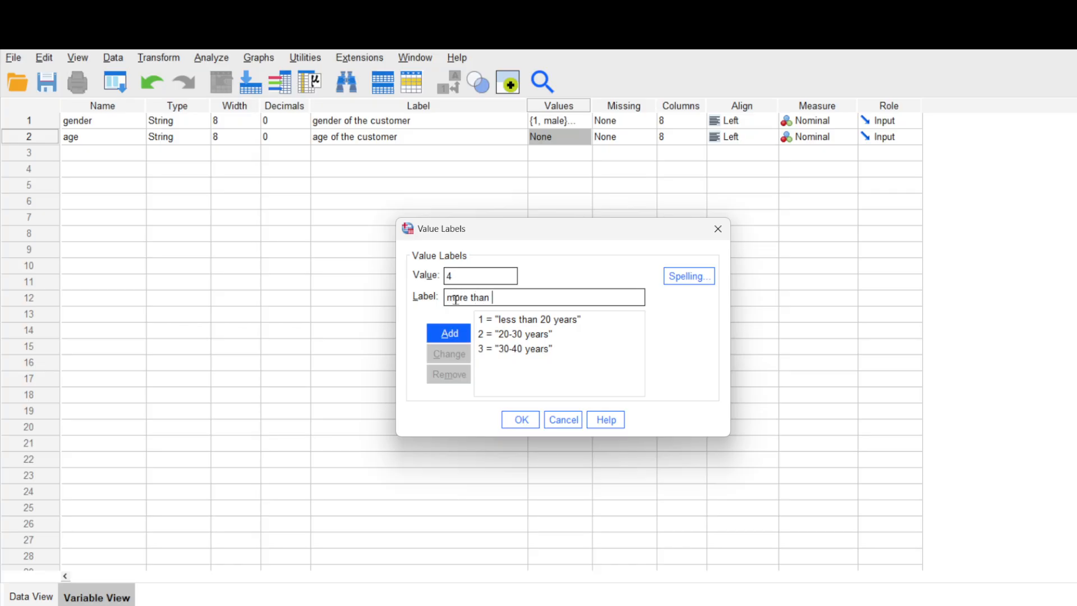
pyautogui.write('40 years')
pyautogui.click(445, 338)
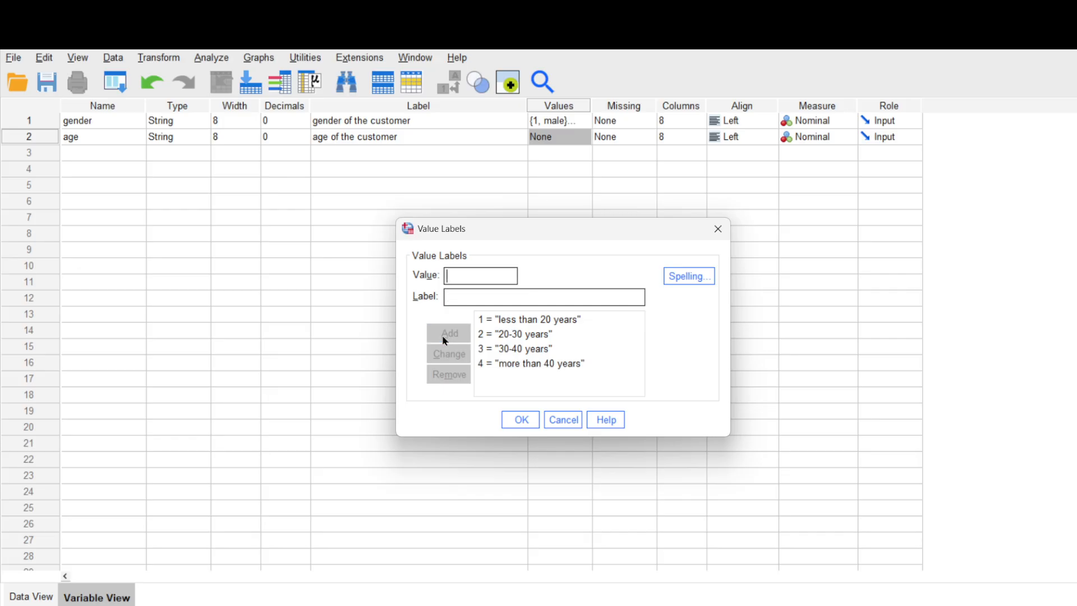
pyautogui.click(519, 420)
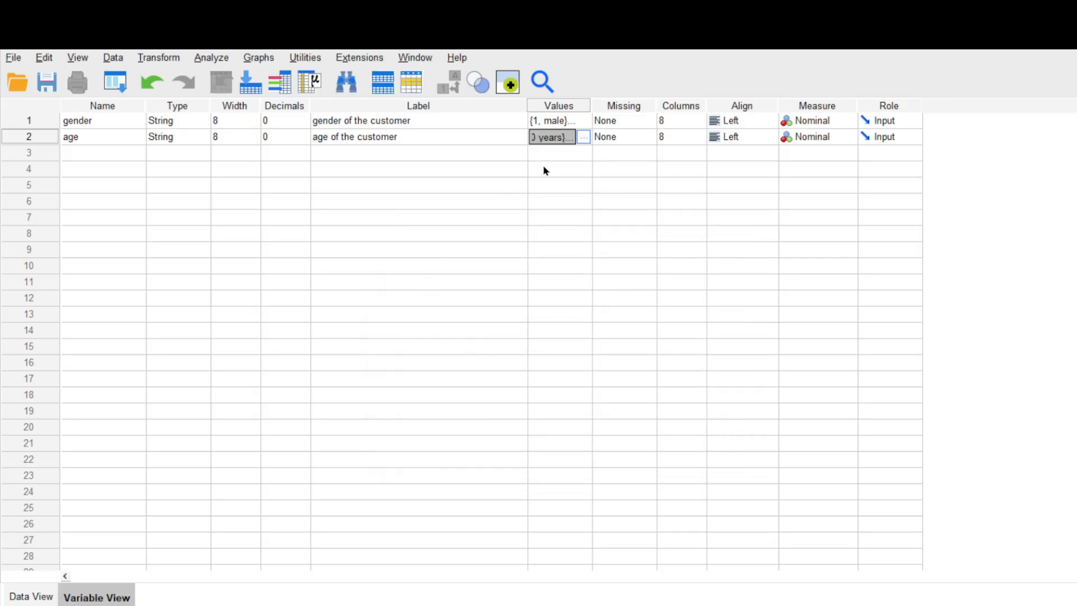
# Create a third variable named "occupation" below age and set its type to String.
pyautogui.click(107, 152)
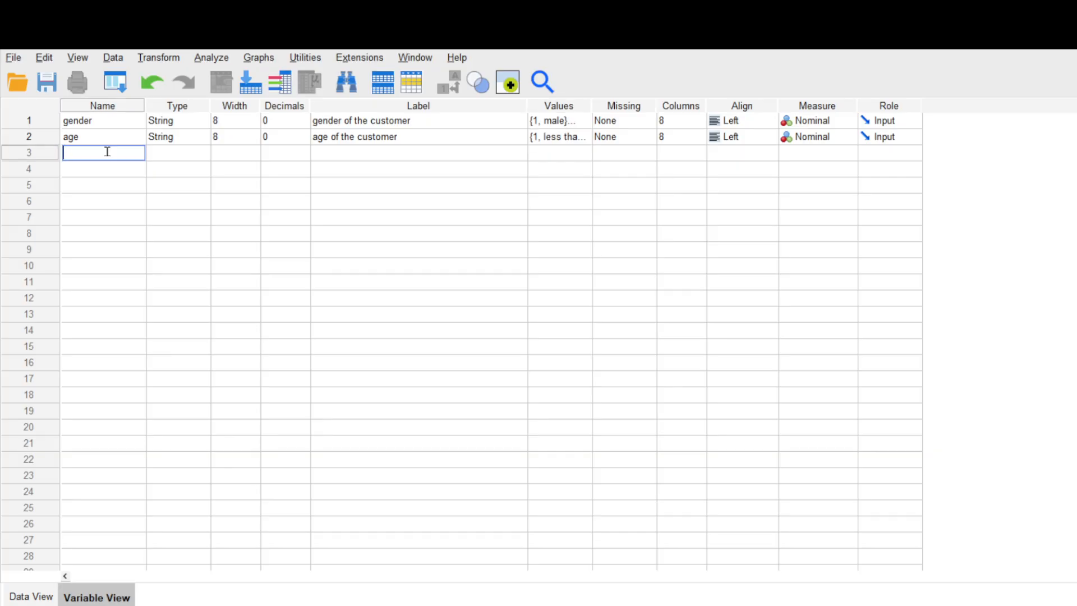
pyautogui.write('occupation')
pyautogui.click(203, 152)
pyautogui.click(205, 153)
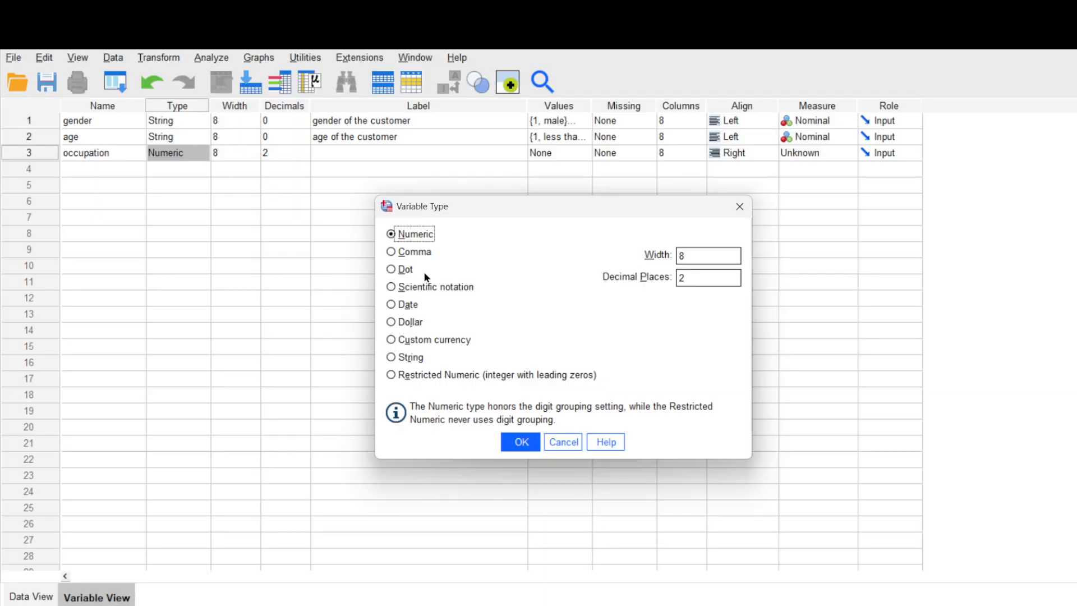
pyautogui.click(410, 358)
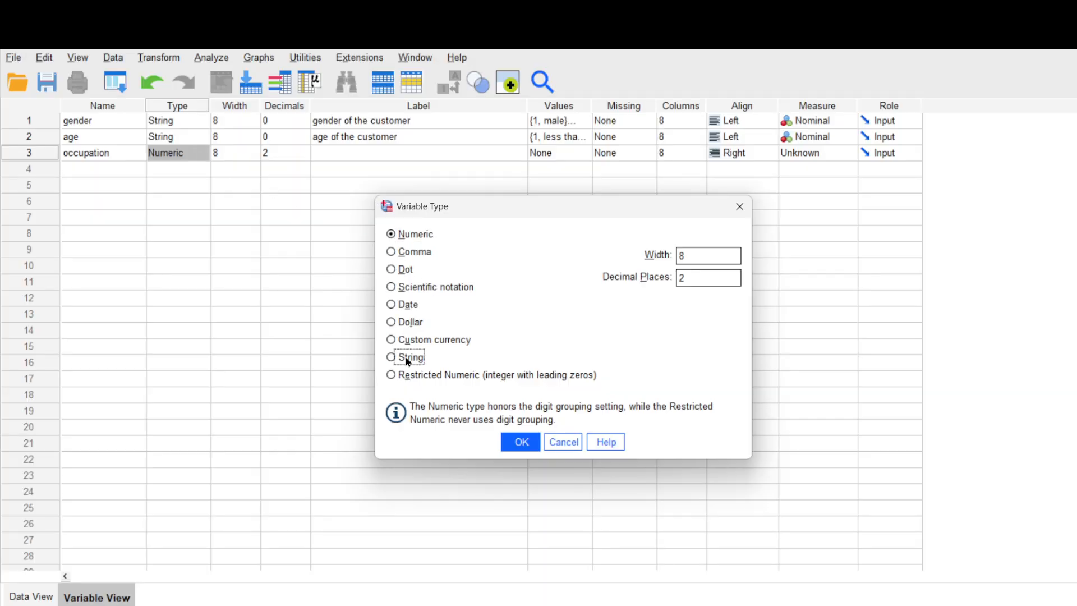
pyautogui.click(522, 442)
# Enter "occupation type for customers" as the occupation variable's label.
pyautogui.click(378, 149)
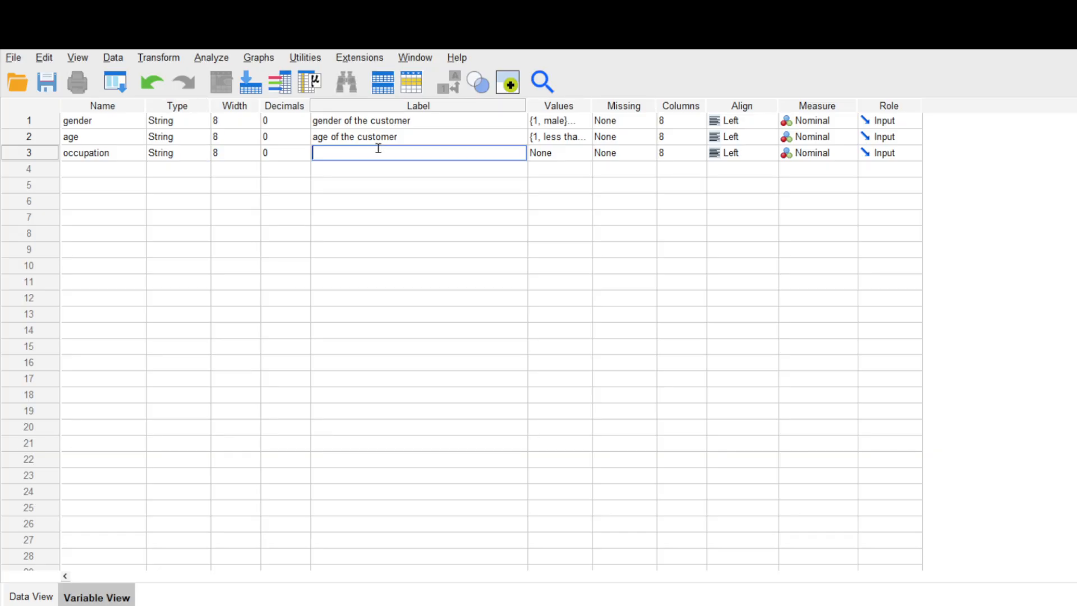
pyautogui.write('occupation')
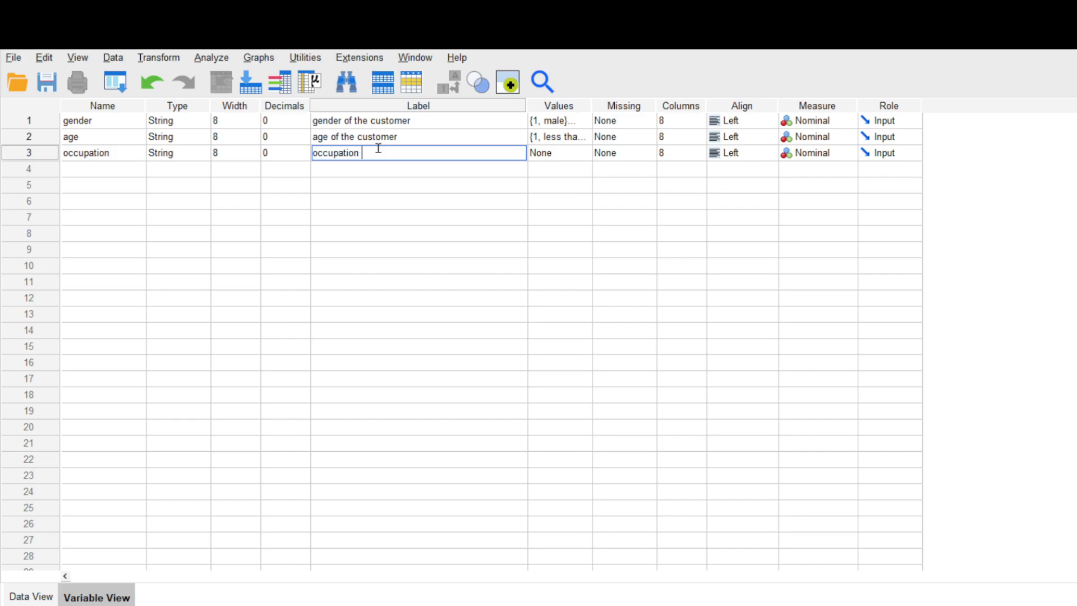
pyautogui.write(' type for customers')
# Add value 1 with the label "Govt employee" to the occupation variable's value labels.
pyautogui.click(583, 159)
pyautogui.click(583, 159)
pyautogui.write('1')
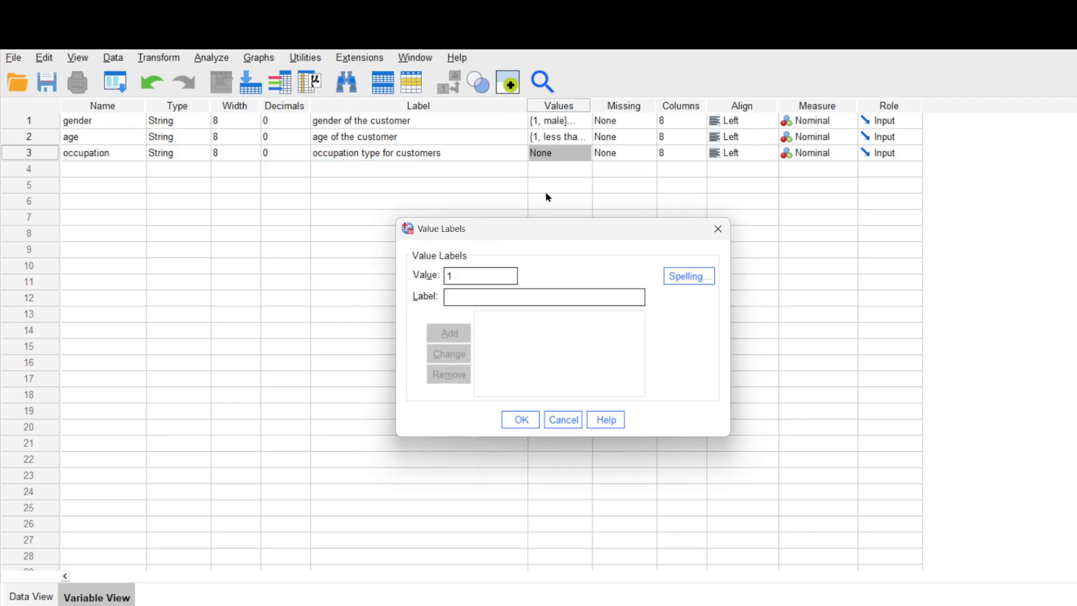
pyautogui.click(455, 299)
pyautogui.write('Gov')
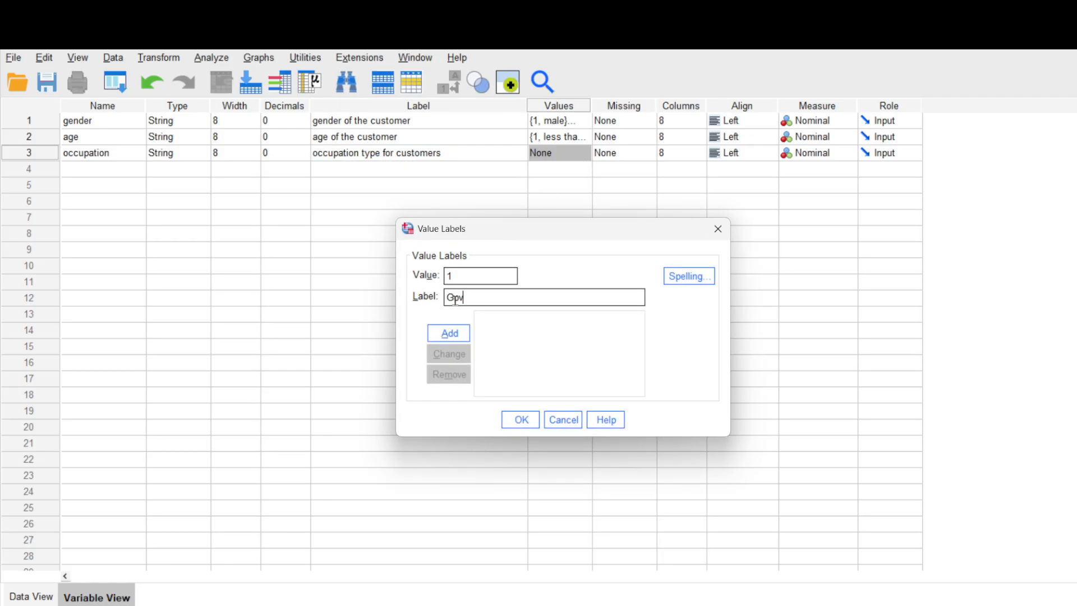
pyautogui.write('t employee')
pyautogui.click(453, 339)
# Add value 2 with the label "Pvt employee" to the occupation variable's value labels.
pyautogui.write('2')
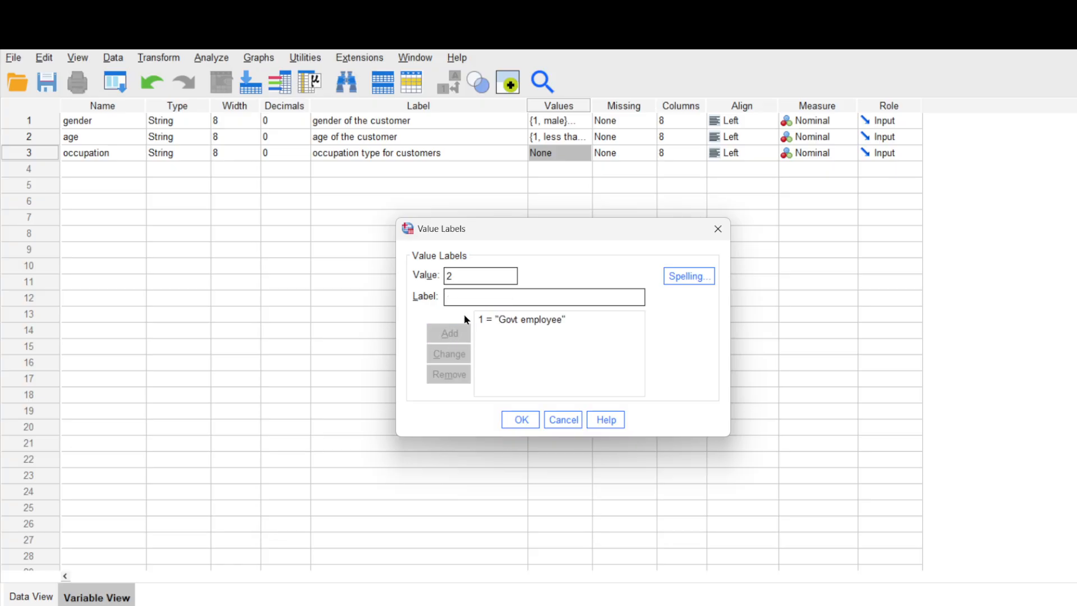
pyautogui.click(474, 295)
pyautogui.write('Pvt')
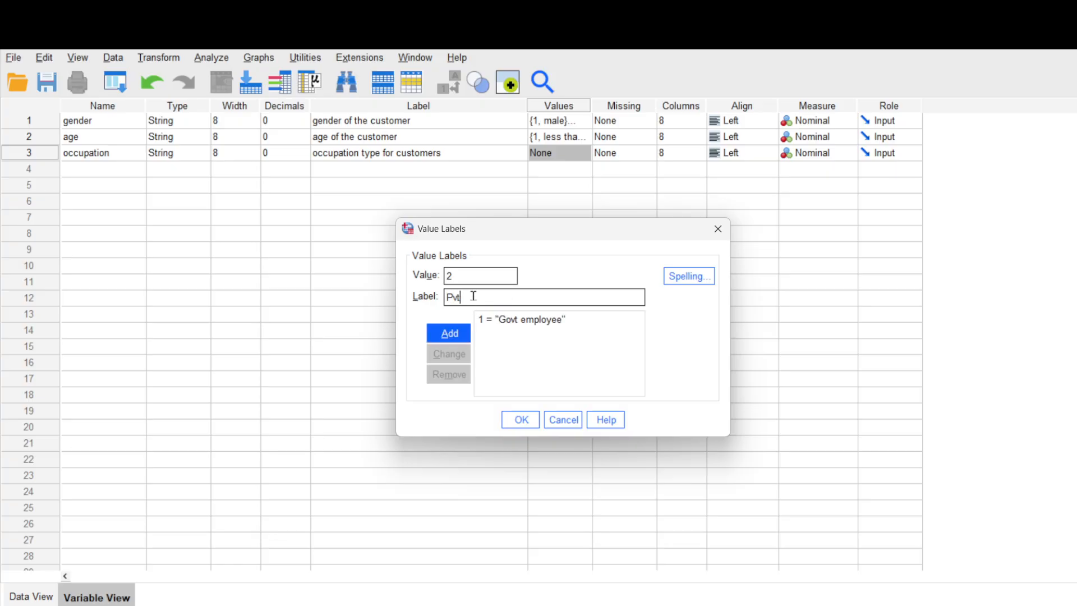
pyautogui.write(' employee')
pyautogui.click(449, 339)
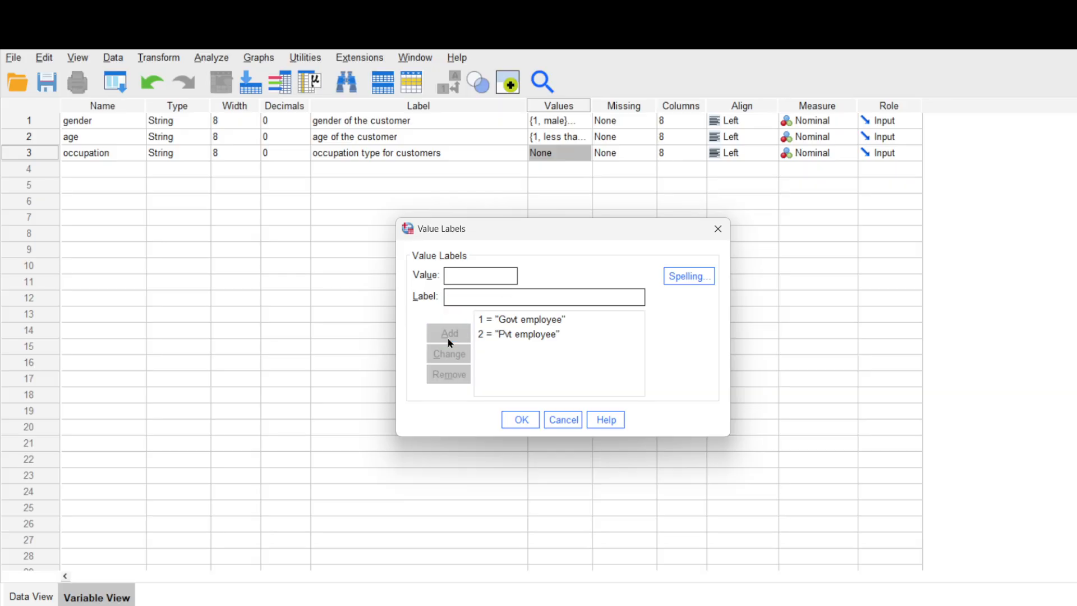
# Add value 3 with the label "Own Business" to the occupation variable's value labels.
pyautogui.write('3')
pyautogui.write('Own Bus')
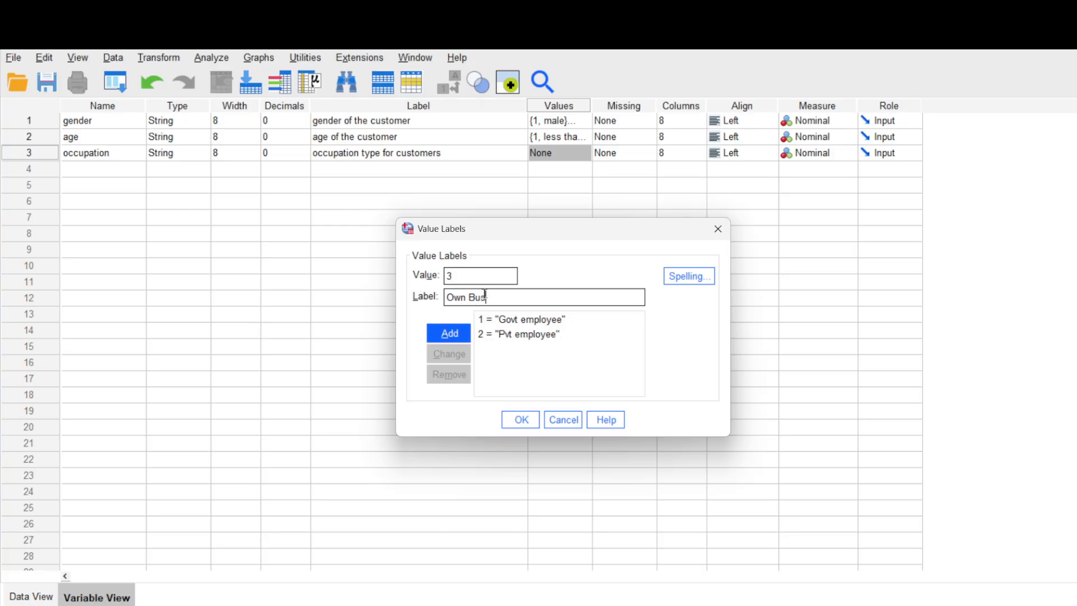
pyautogui.write('iness')
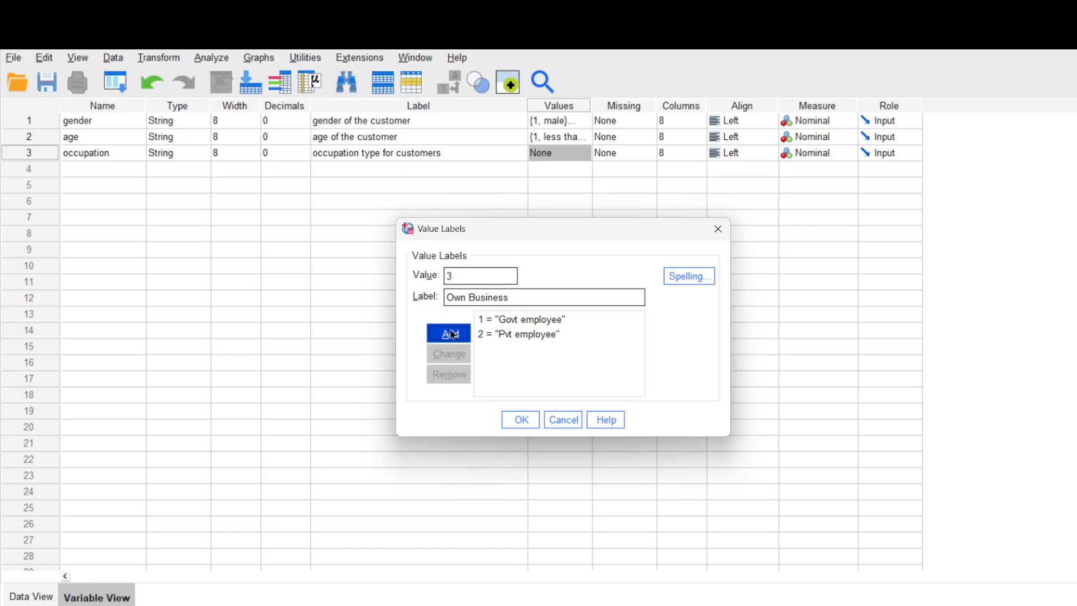
pyautogui.click(452, 335)
# Add value 4 with the label "Others" and apply the occupation variable's value labels.
pyautogui.write('4')
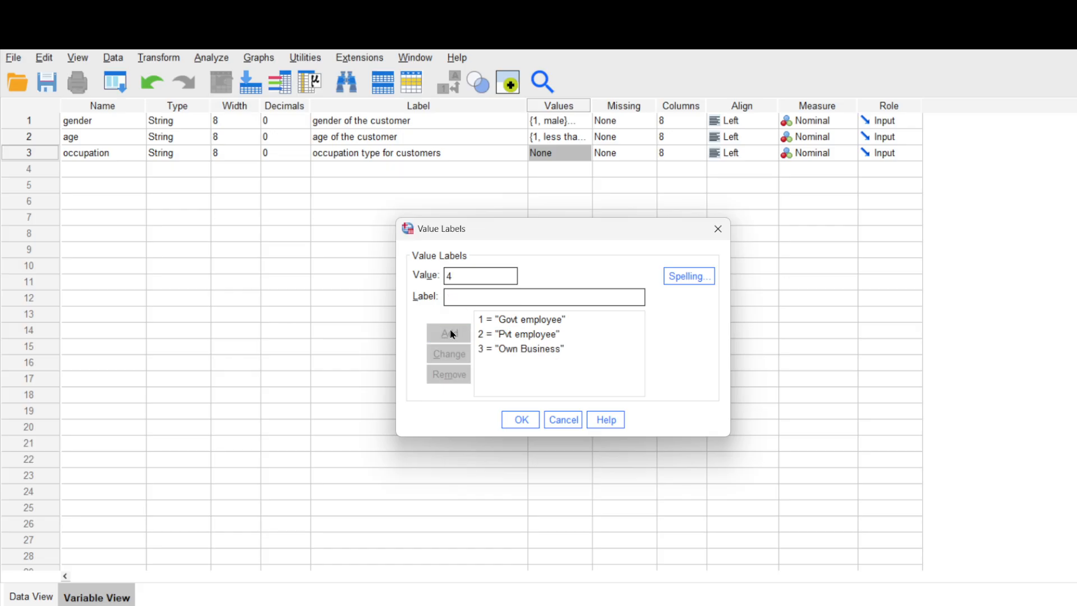
pyautogui.click(491, 291)
pyautogui.write('Others')
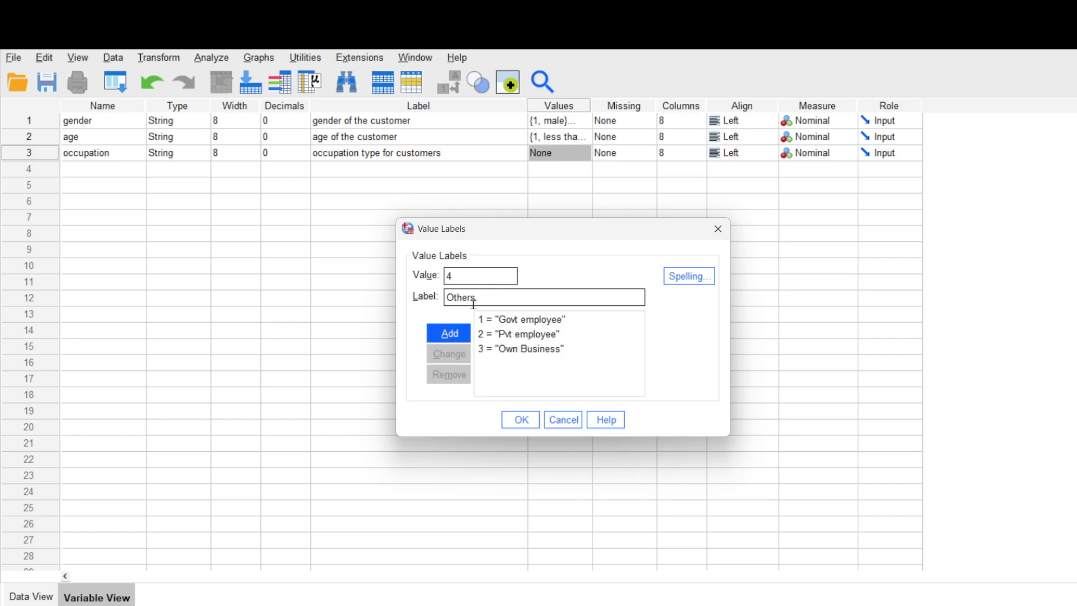
pyautogui.click(458, 334)
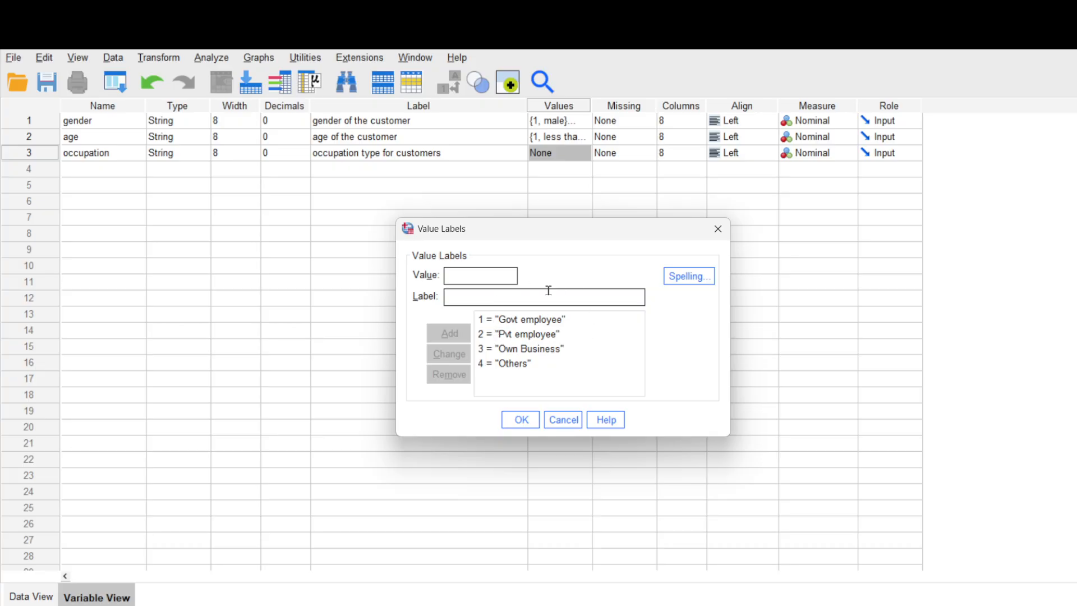
pyautogui.click(521, 419)
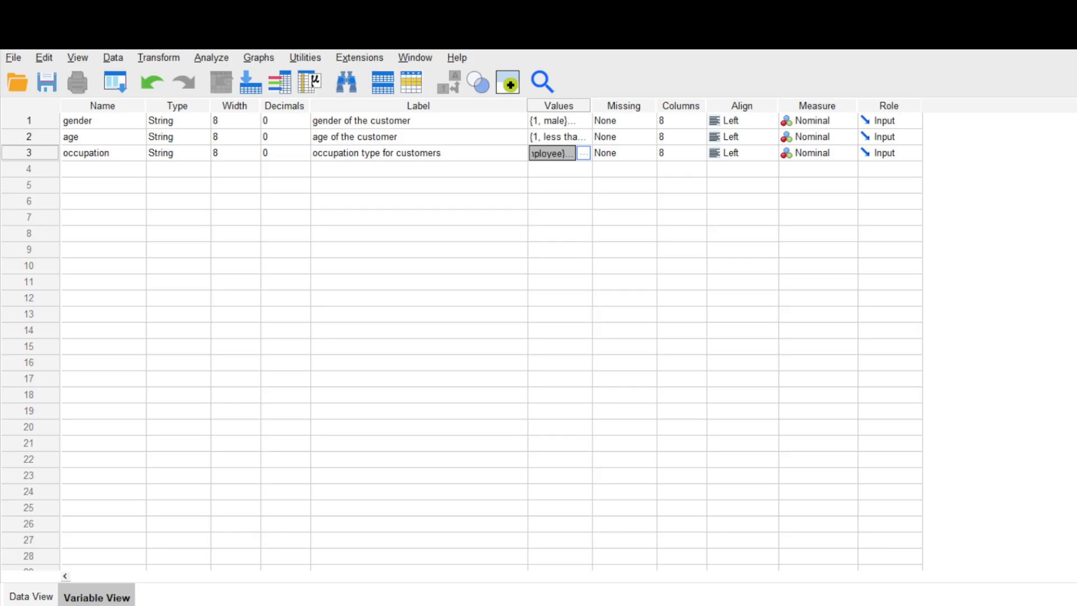
# Check the Q4 feature rating question in the Word questionnaire and return to the SPSS dataset.
pyautogui.click(645, 603)
pyautogui.scroll(-5, 448, 454)
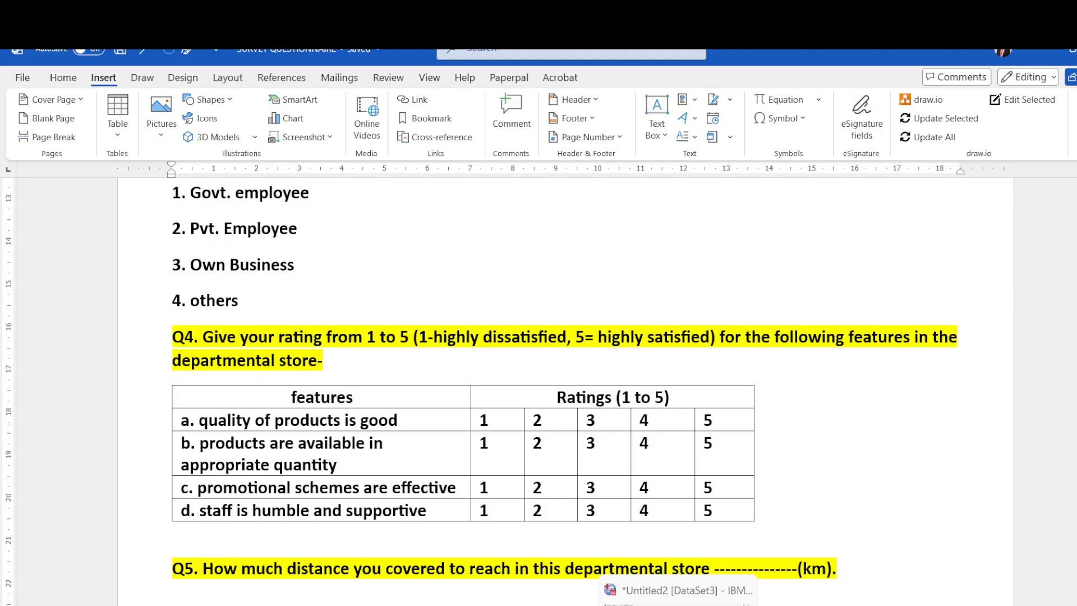
pyautogui.click(656, 583)
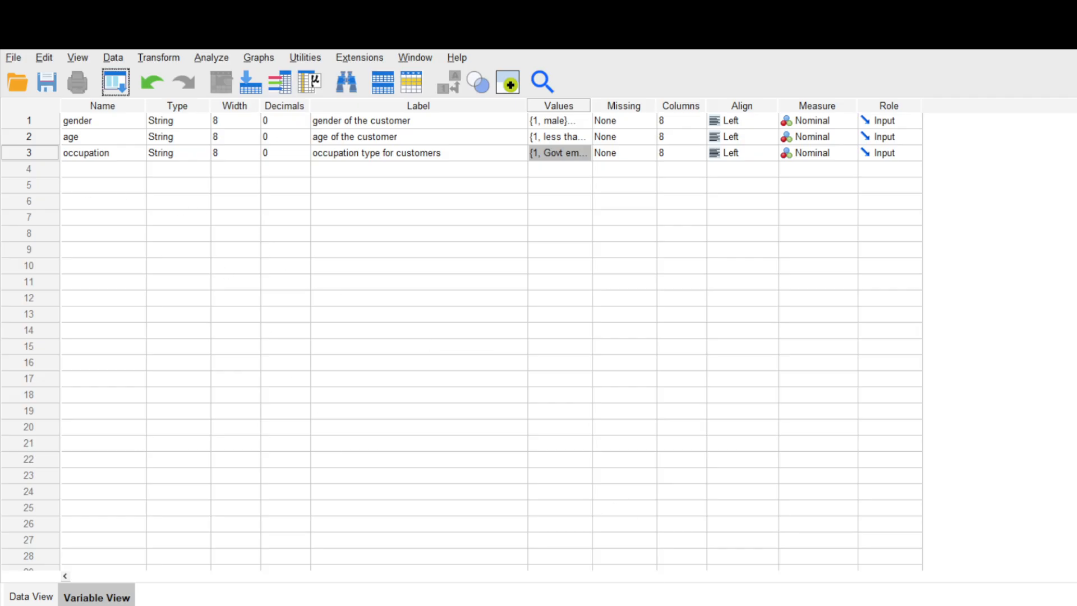
# Consult the Q4 feature rating table in the Word questionnaire and add a fourth SPSS variable named quality, keeping the Numeric type.
pyautogui.click(645, 555)
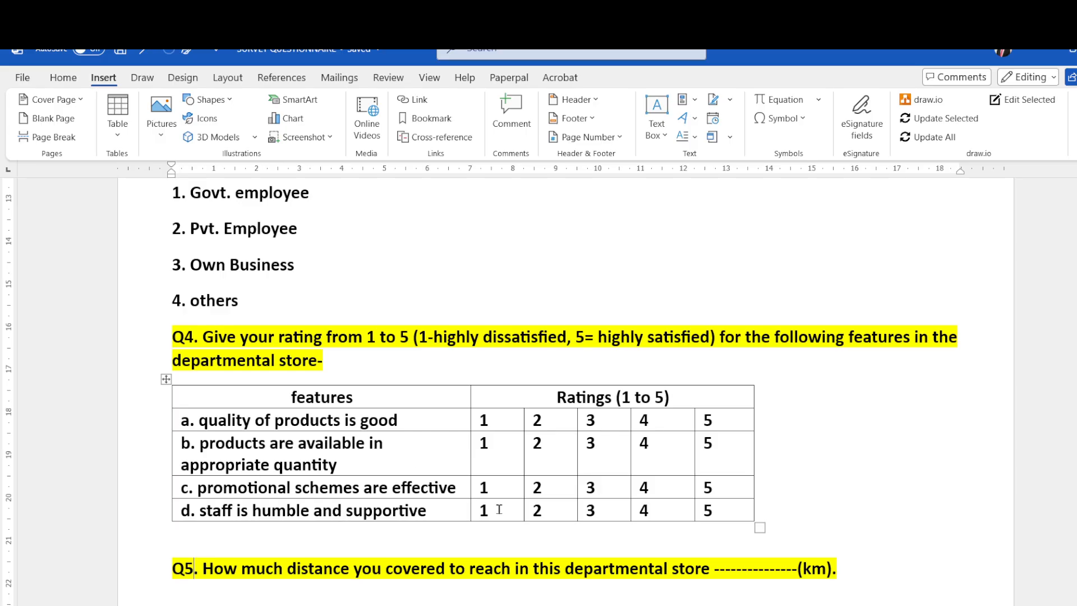
pyautogui.click(677, 605)
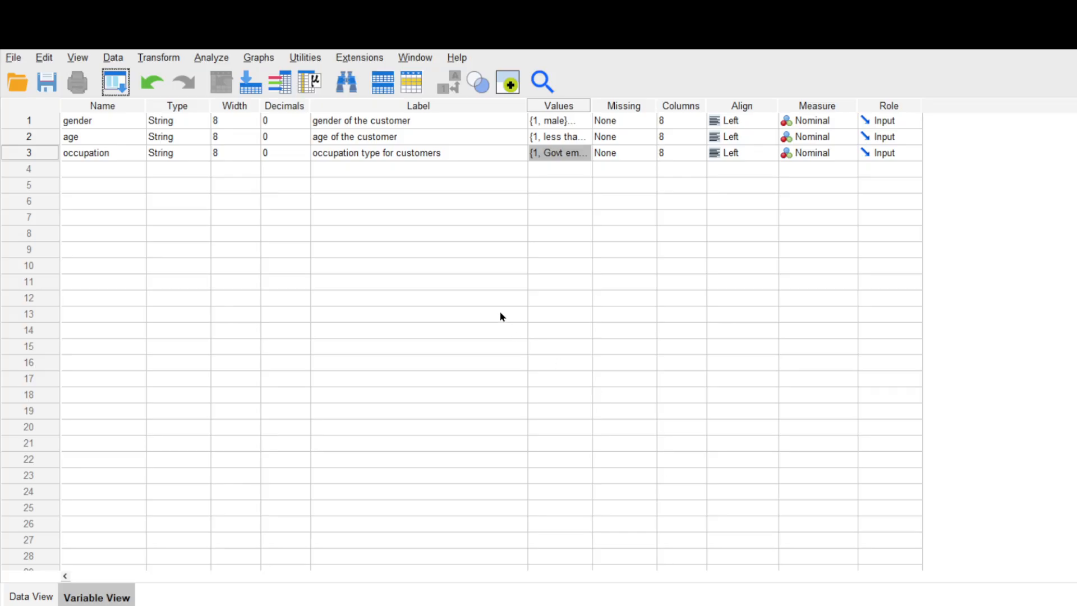
pyautogui.click(120, 172)
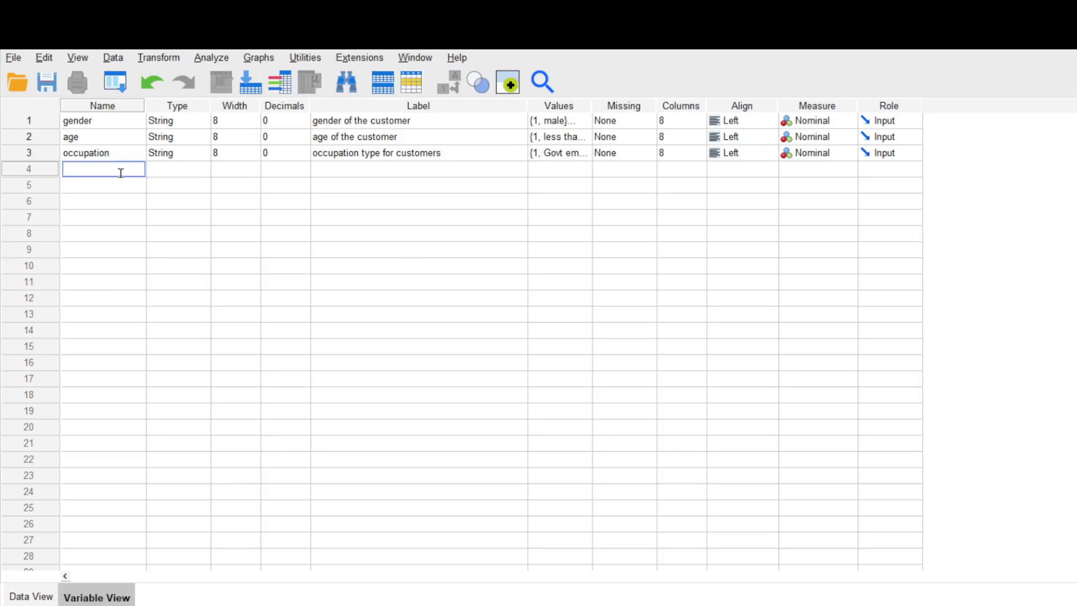
pyautogui.write('quality')
pyautogui.doubleClick(199, 170)
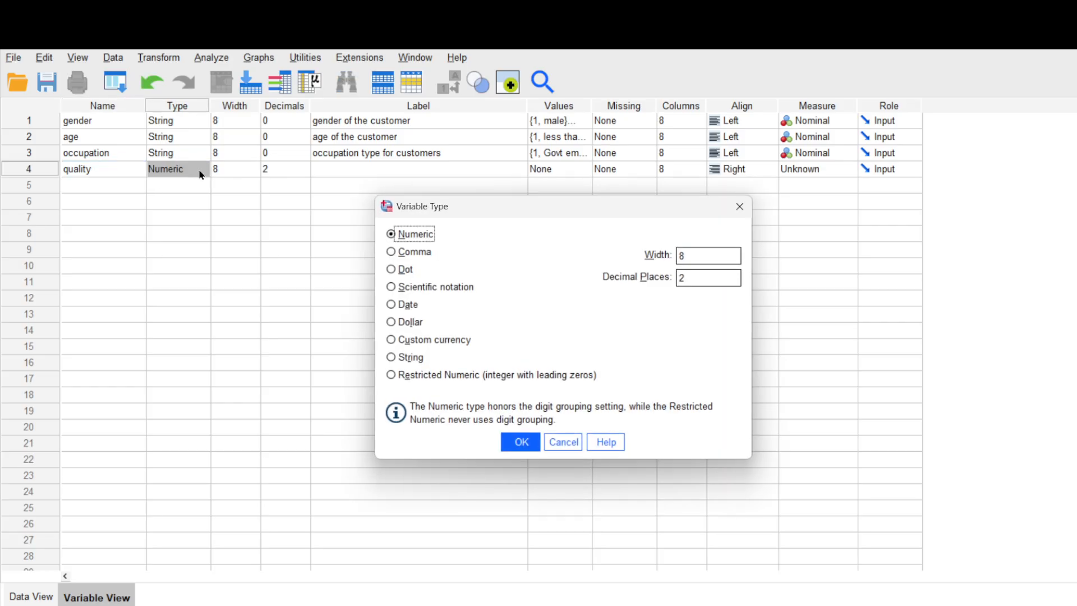
pyautogui.click(562, 442)
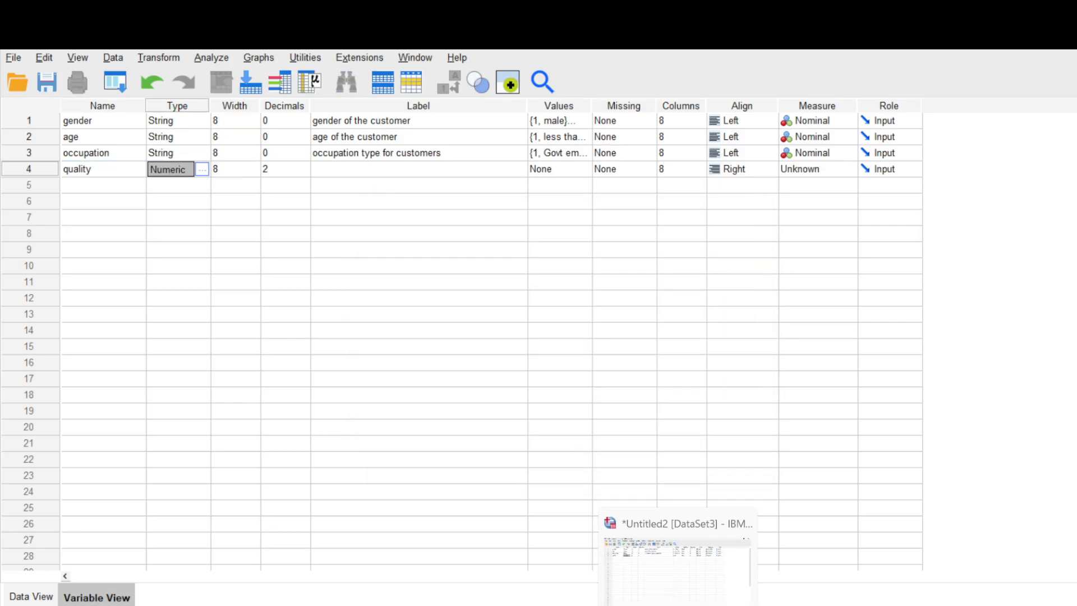
pyautogui.moveTo(645, 605)
pyautogui.click(635, 568)
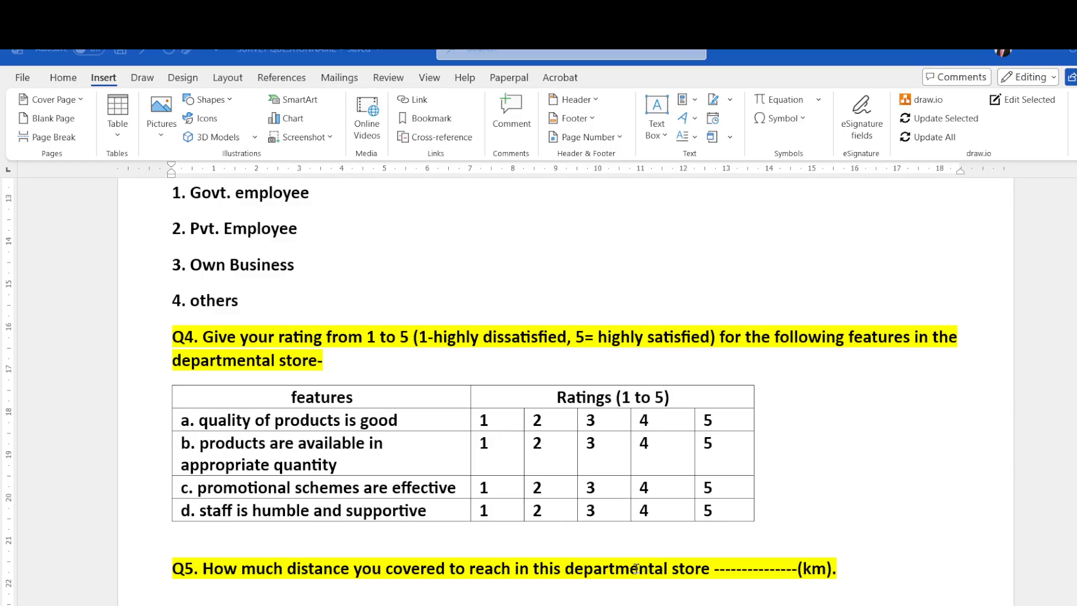
pyautogui.moveTo(645, 605)
pyautogui.click(644, 562)
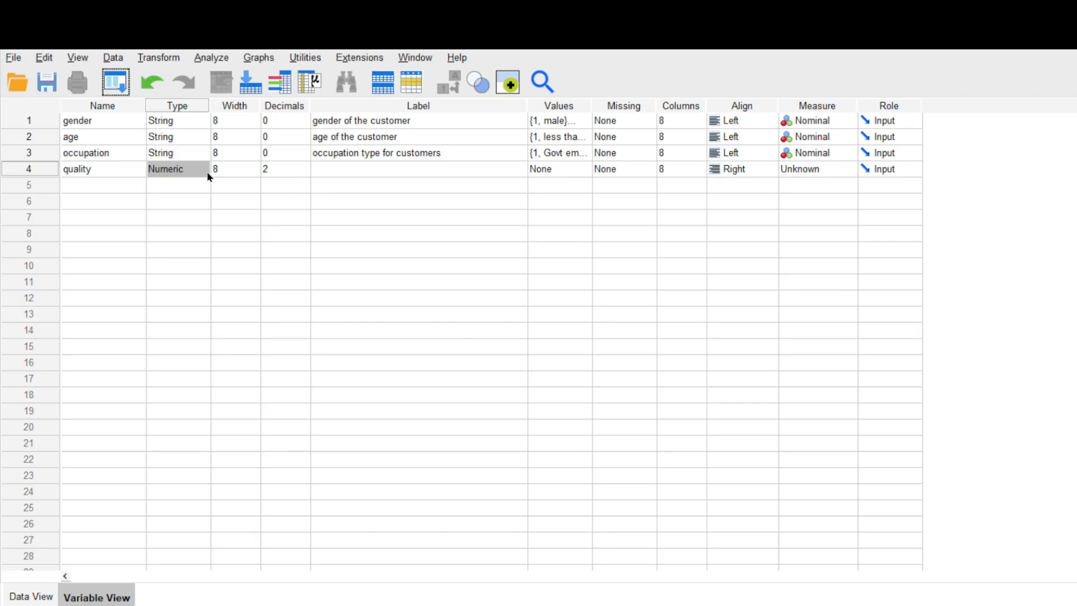
# Label the quality variable "satisfaction toward quality of products" and set its measure to Scale.
pyautogui.click(336, 170)
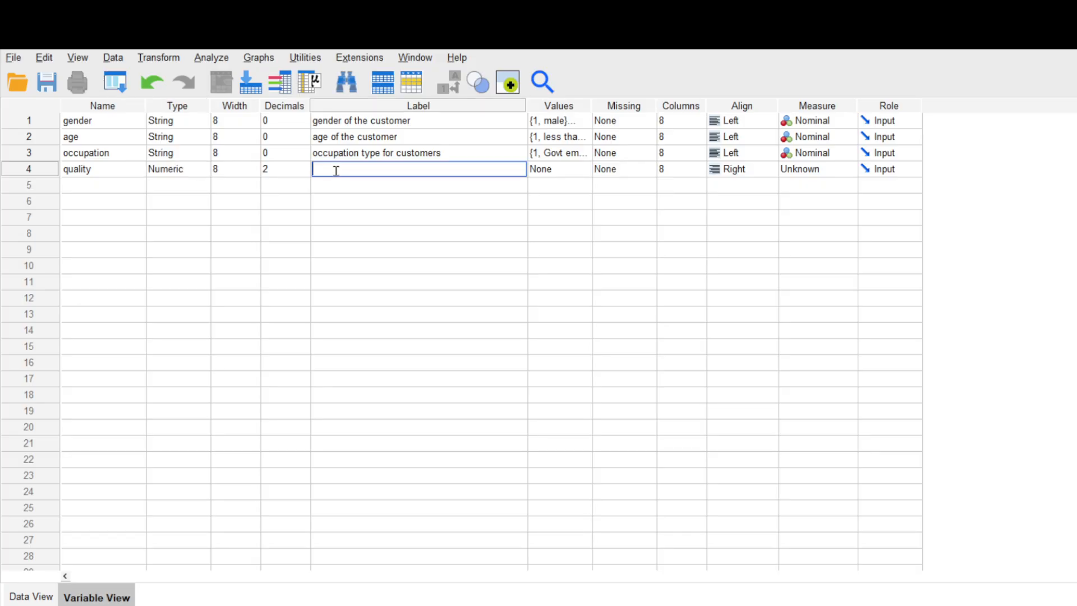
pyautogui.write('satisfaction toward  quality of prodic')
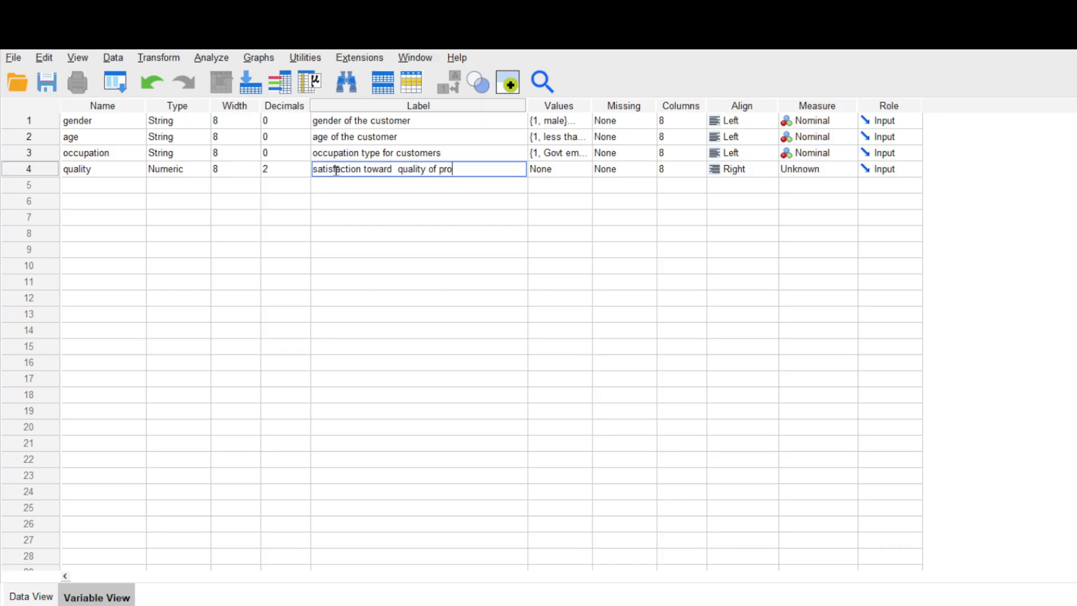
pyautogui.press('BackSpace')
pyautogui.press('BackSpace')
pyautogui.write('ucts')
pyautogui.click(494, 208)
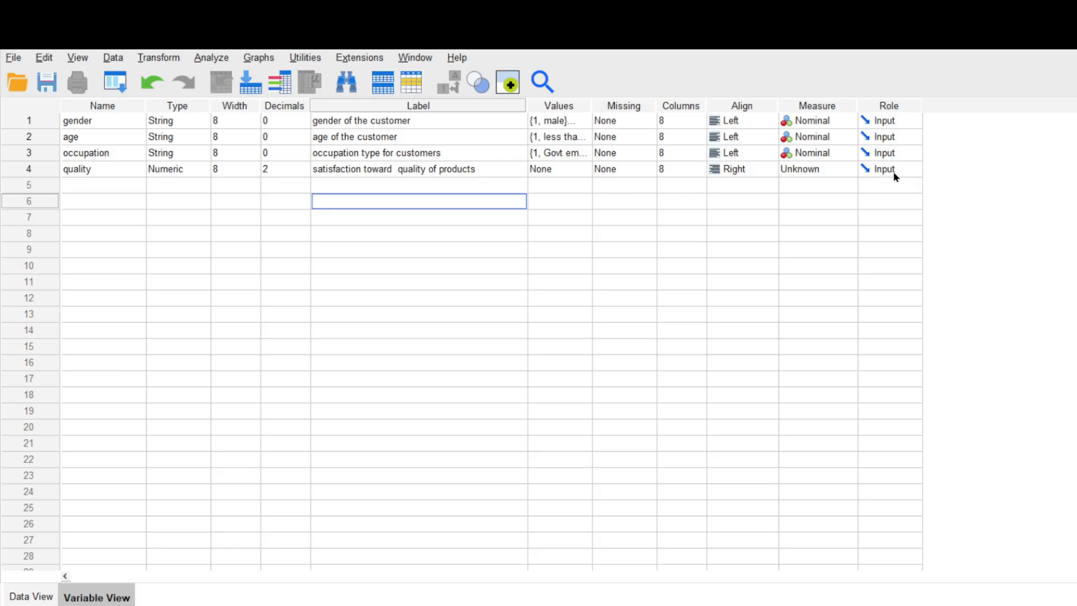
pyautogui.click(853, 168)
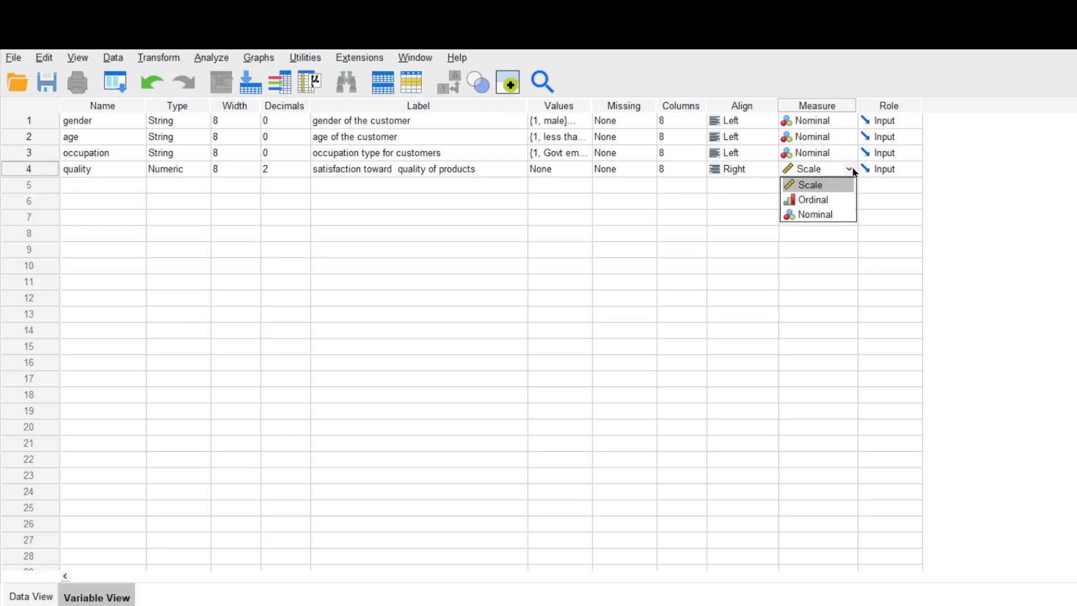
pyautogui.click(833, 190)
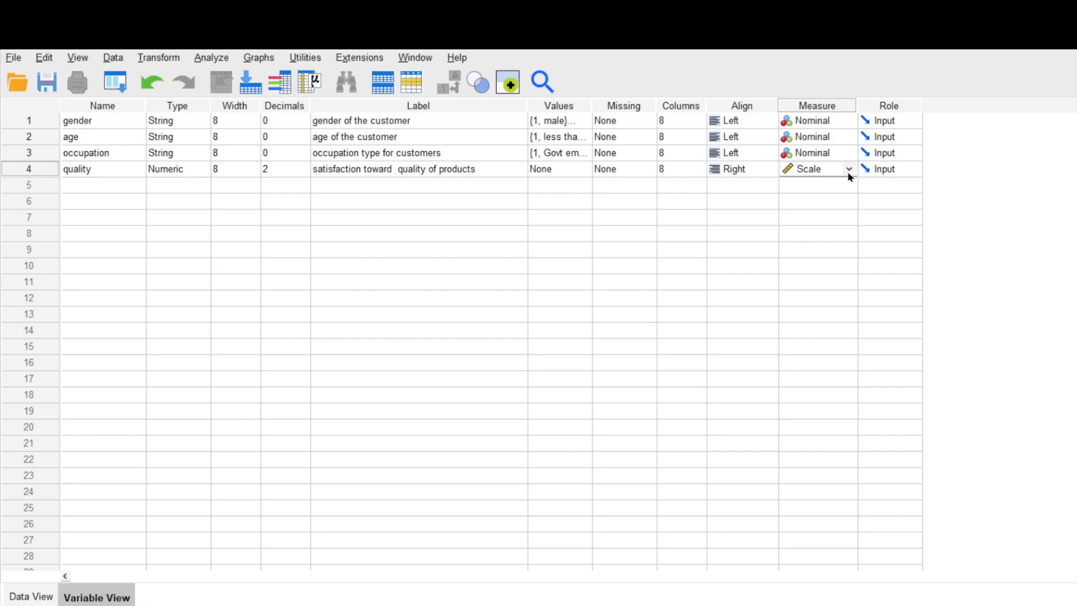
# Add a fifth variable named quantity, keep its Numeric type, and label it "satisfaction for quantity".
pyautogui.click(84, 185)
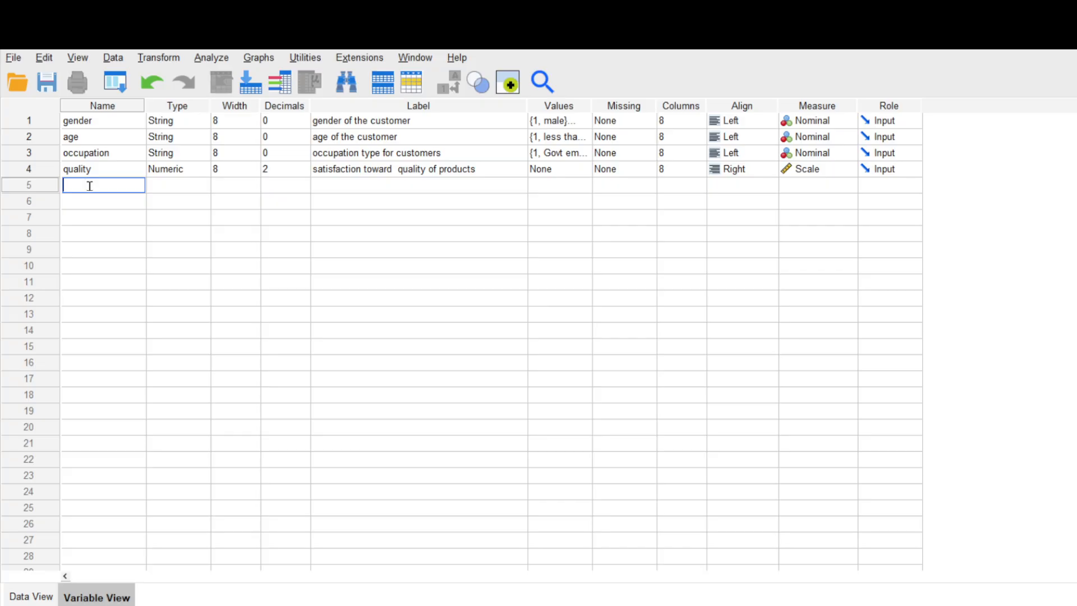
pyautogui.write('quantity')
pyautogui.doubleClick(202, 192)
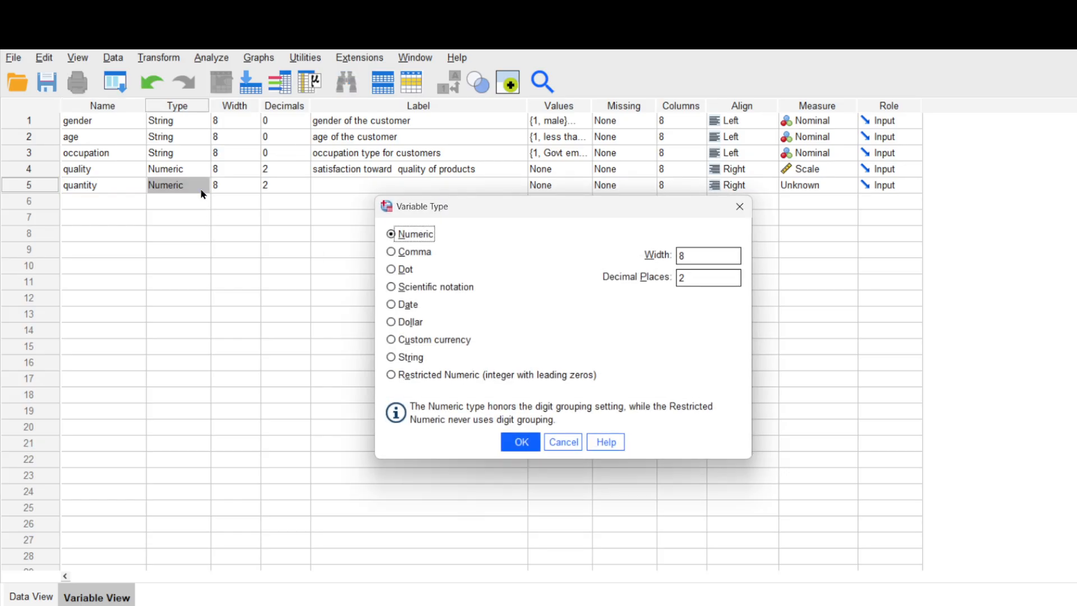
pyautogui.click(569, 452)
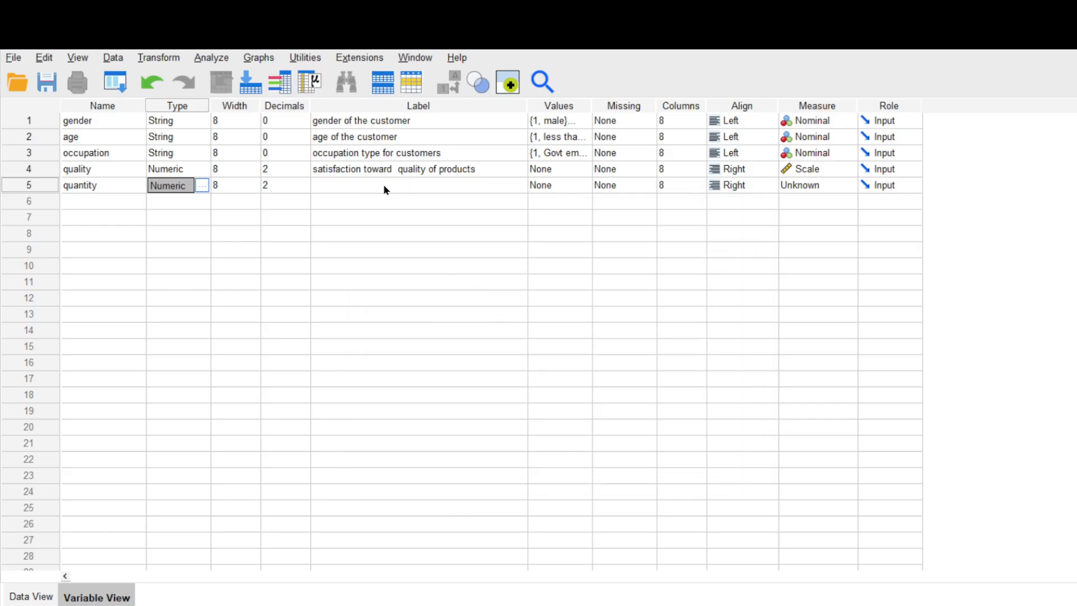
pyautogui.click(384, 185)
pyautogui.write('satisfaction ')
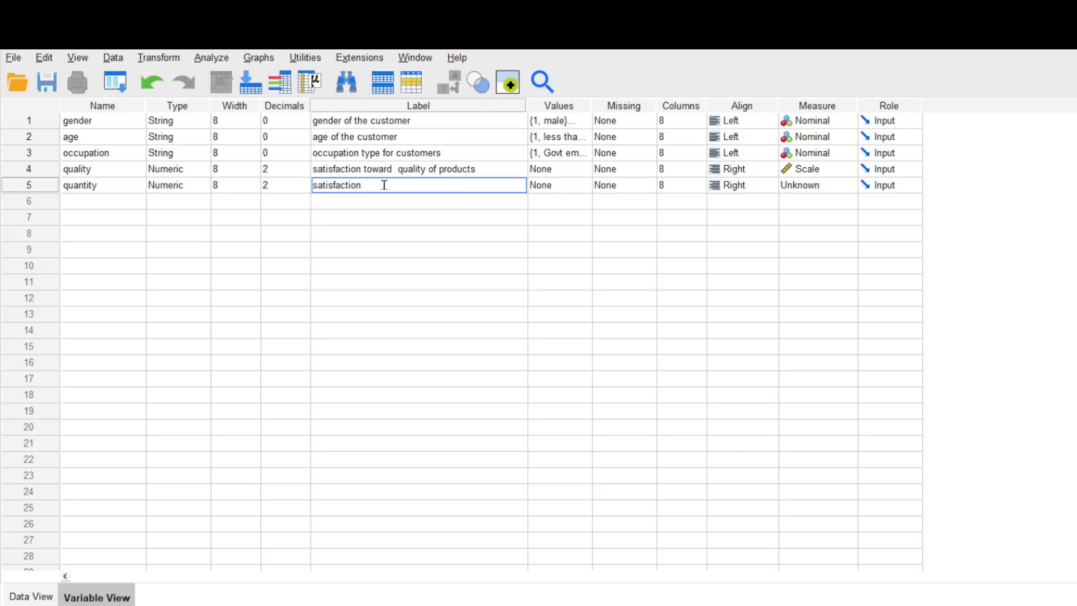
pyautogui.write('for quantity')
pyautogui.click(468, 231)
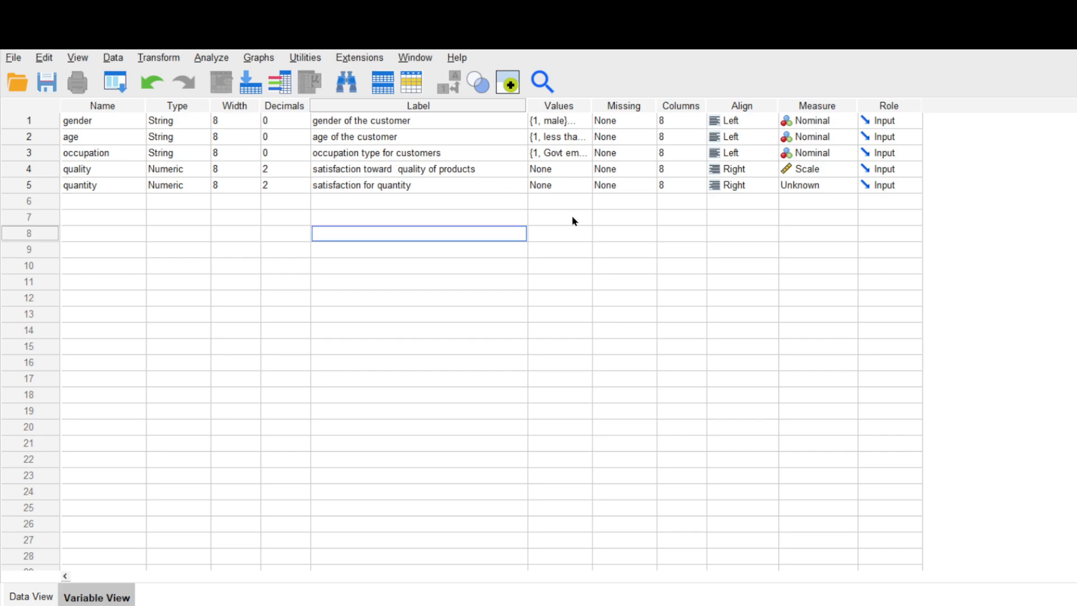
# Add the sixth and seventh variables, named promotional_scheme and staff.
pyautogui.doubleClick(124, 201)
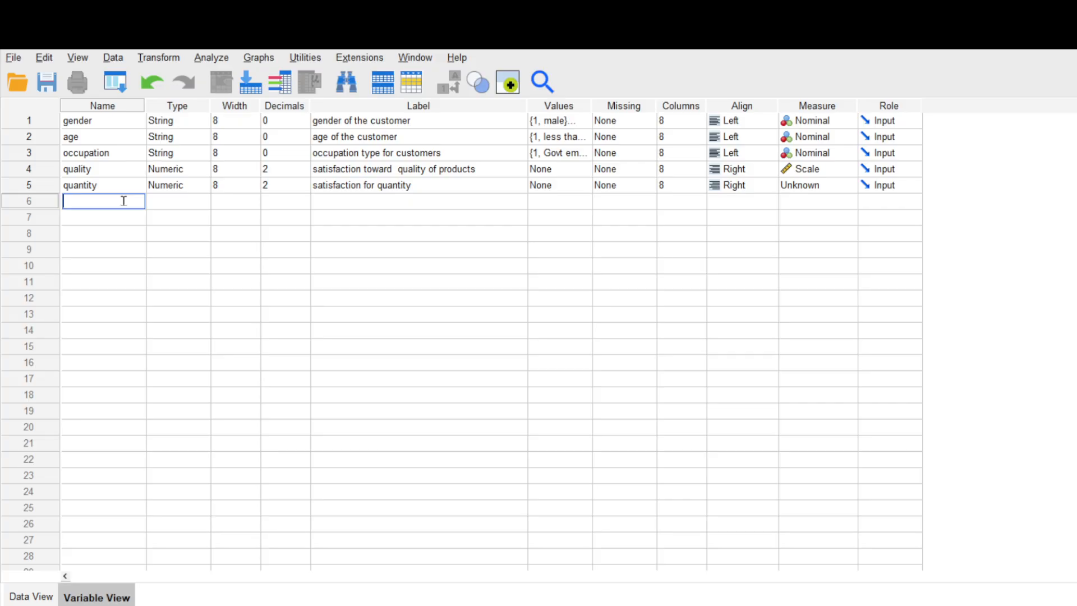
pyautogui.write('promotional_scheme')
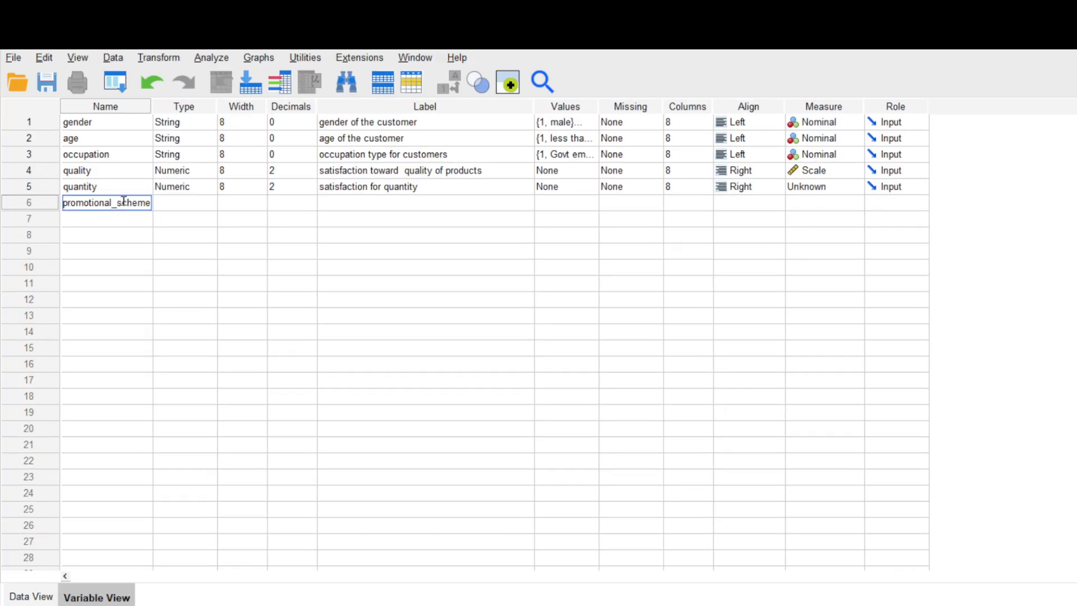
pyautogui.click(191, 193)
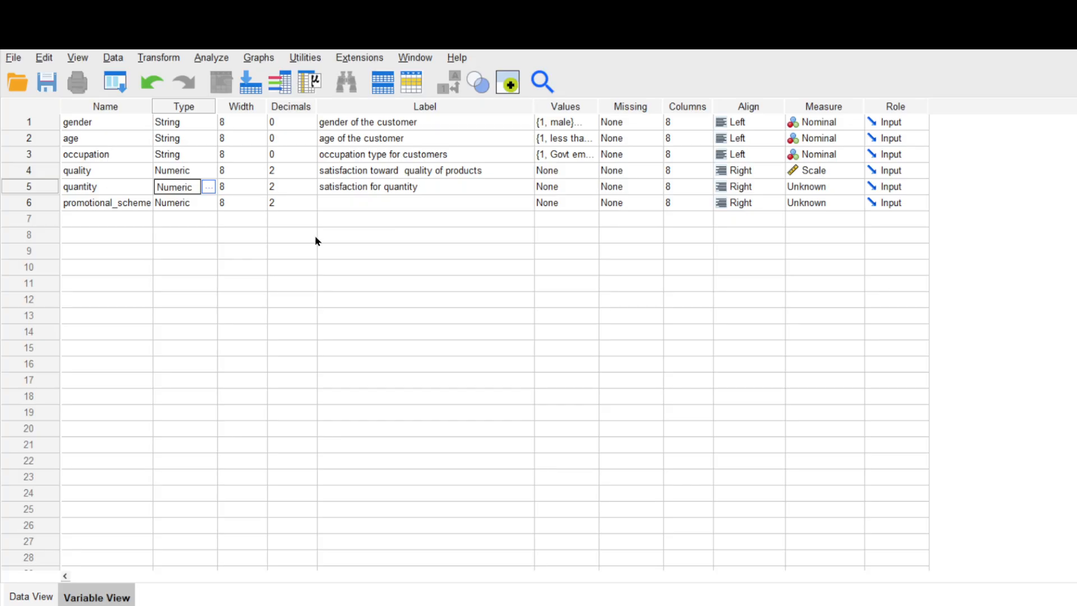
pyautogui.click(96, 219)
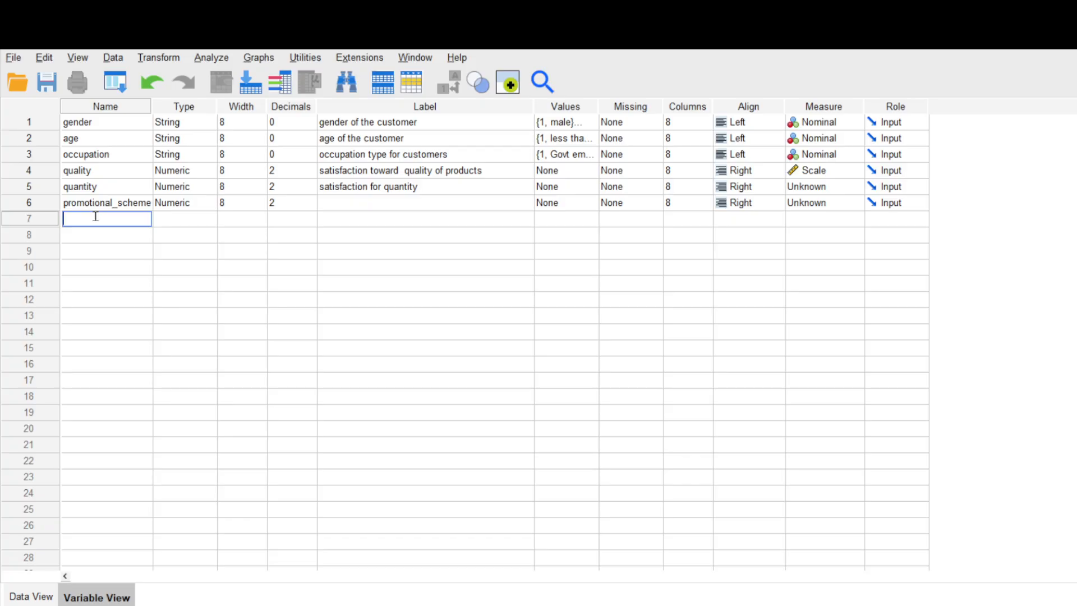
pyautogui.write('staff')
pyautogui.click(164, 243)
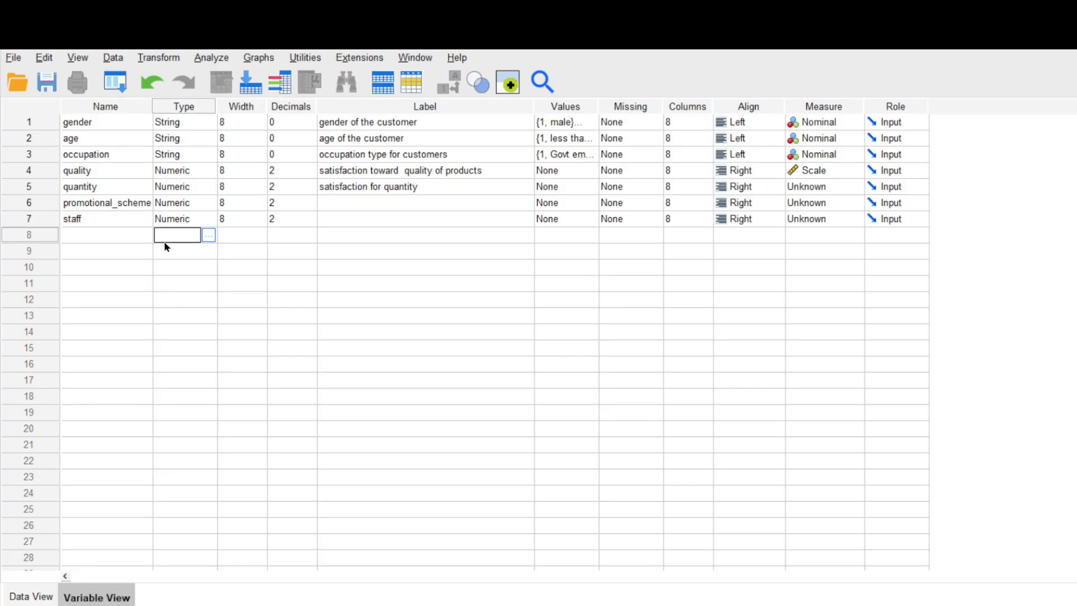
# Label promotional_scheme "effectiveness of promotional scheme" and staff "staff effectiveness".
pyautogui.click(360, 203)
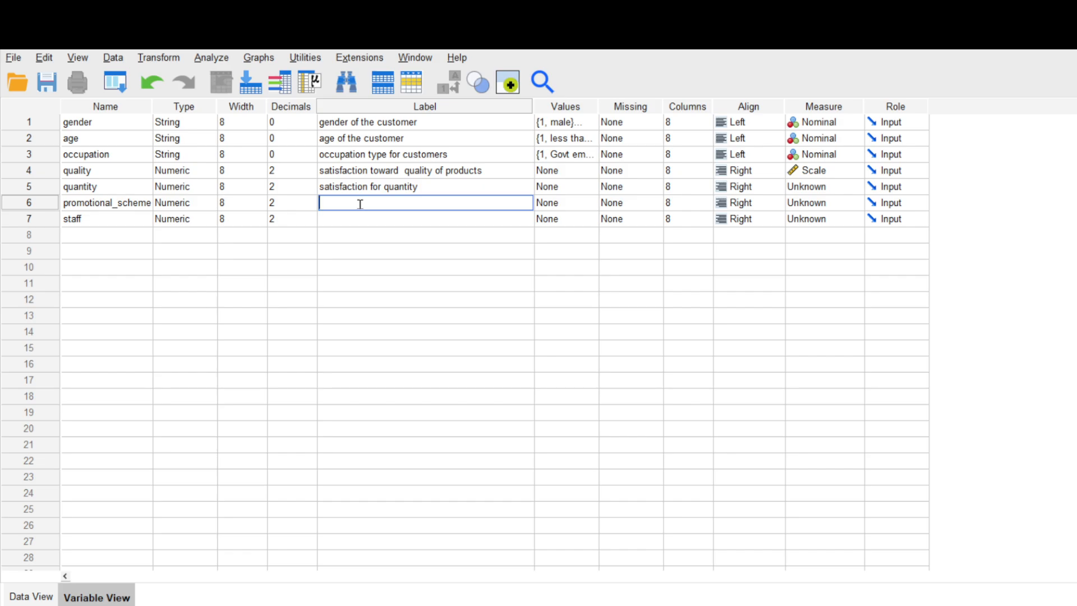
pyautogui.write('effectiveness of promotional scheme')
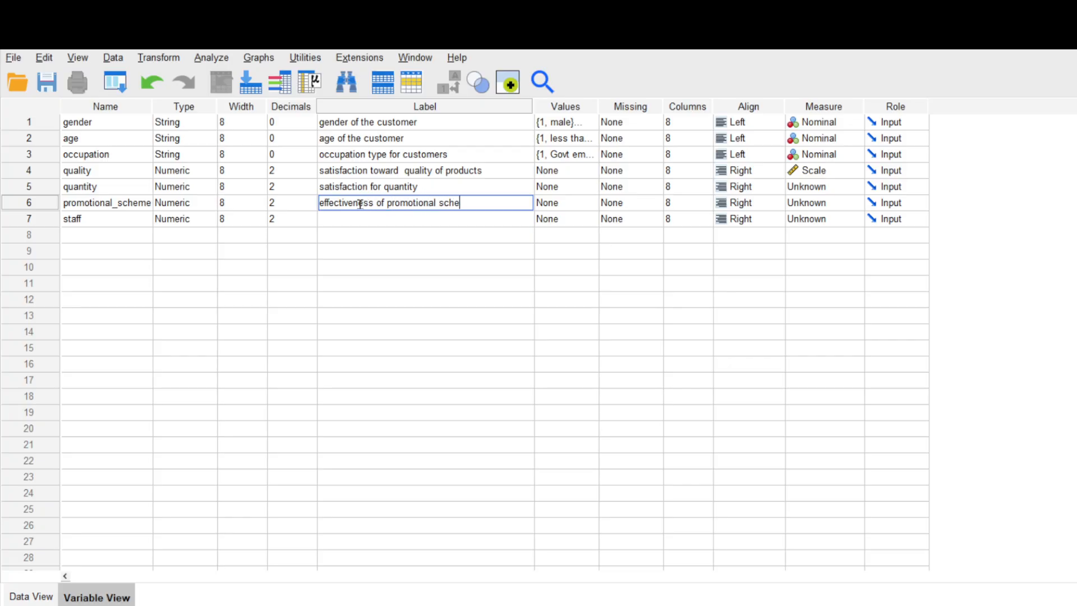
pyautogui.click(354, 221)
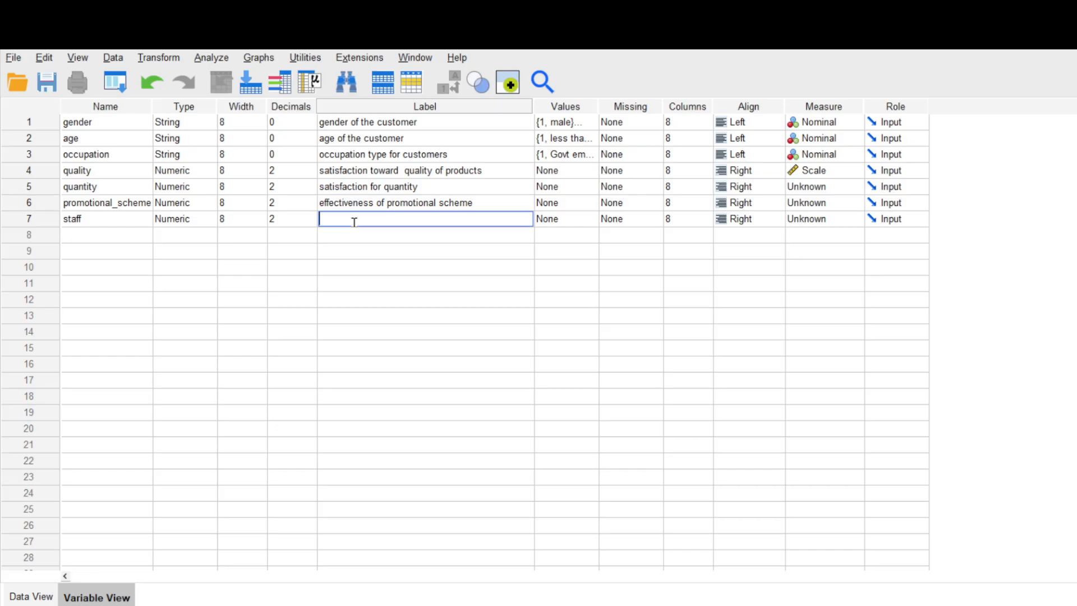
pyautogui.write('staff effectiveness')
pyautogui.click(364, 234)
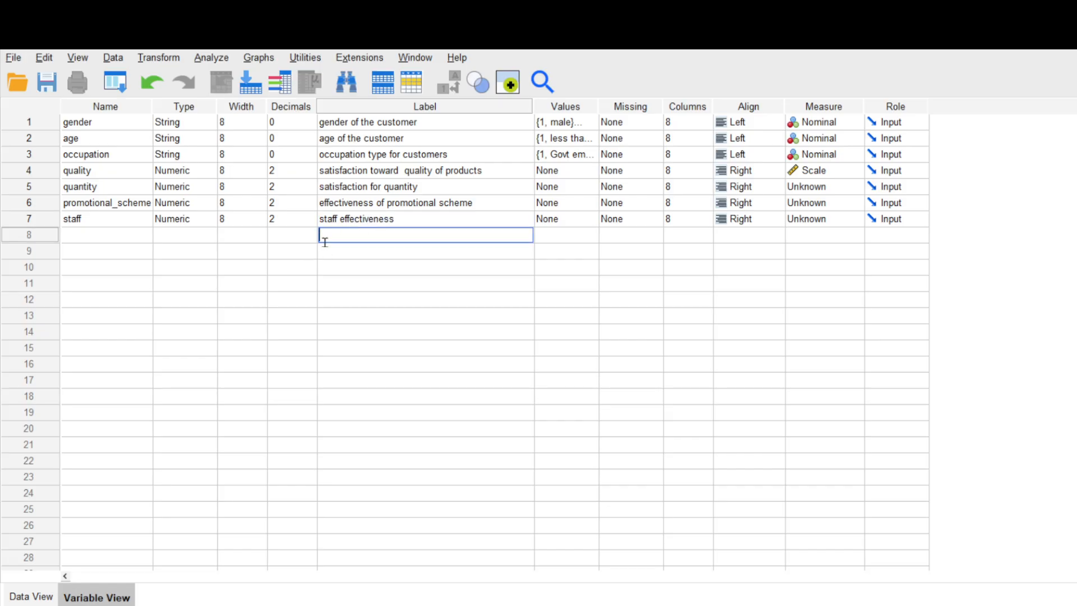
# Set the decimals of the quality and quantity variables to 0.
pyautogui.click(307, 170)
pyautogui.click(311, 175)
pyautogui.click(311, 175)
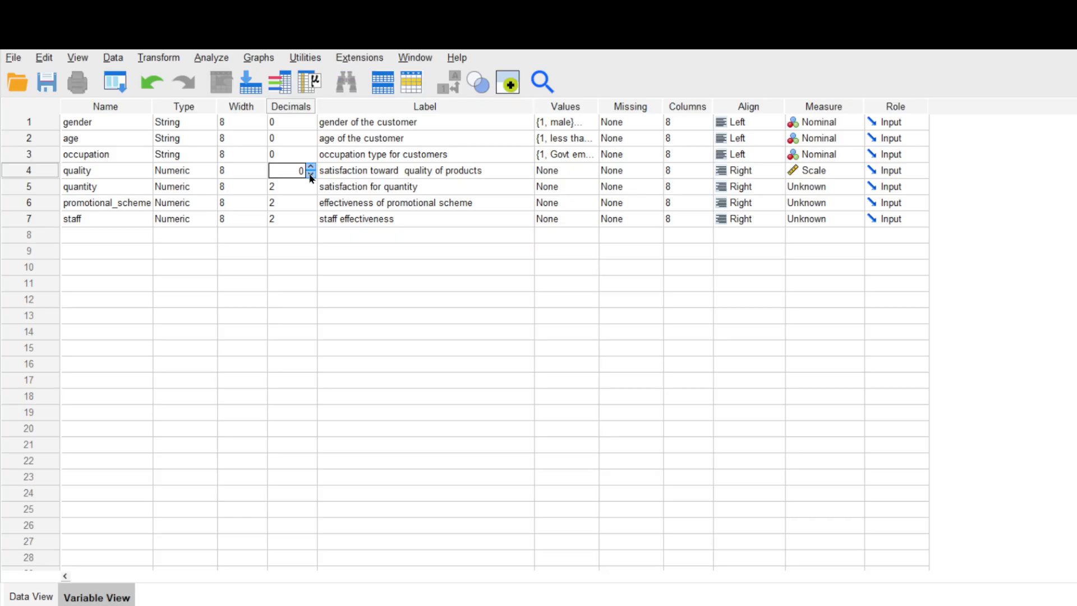
pyautogui.click(311, 191)
pyautogui.click(311, 190)
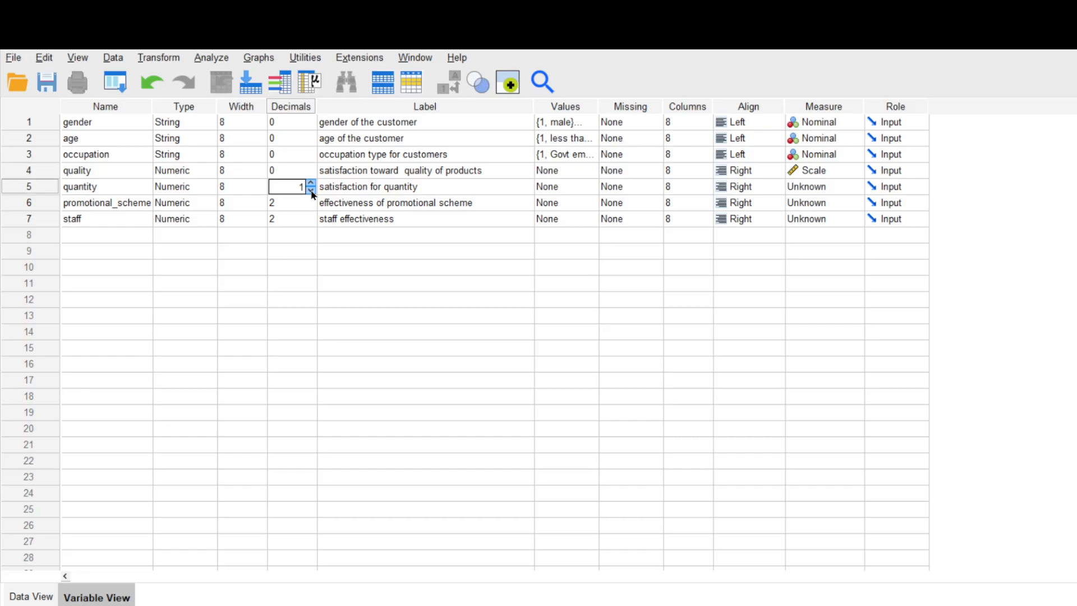
pyautogui.click(311, 190)
# Set the decimals of the promotional_scheme and staff variables to 0.
pyautogui.click(313, 206)
pyautogui.click(312, 200)
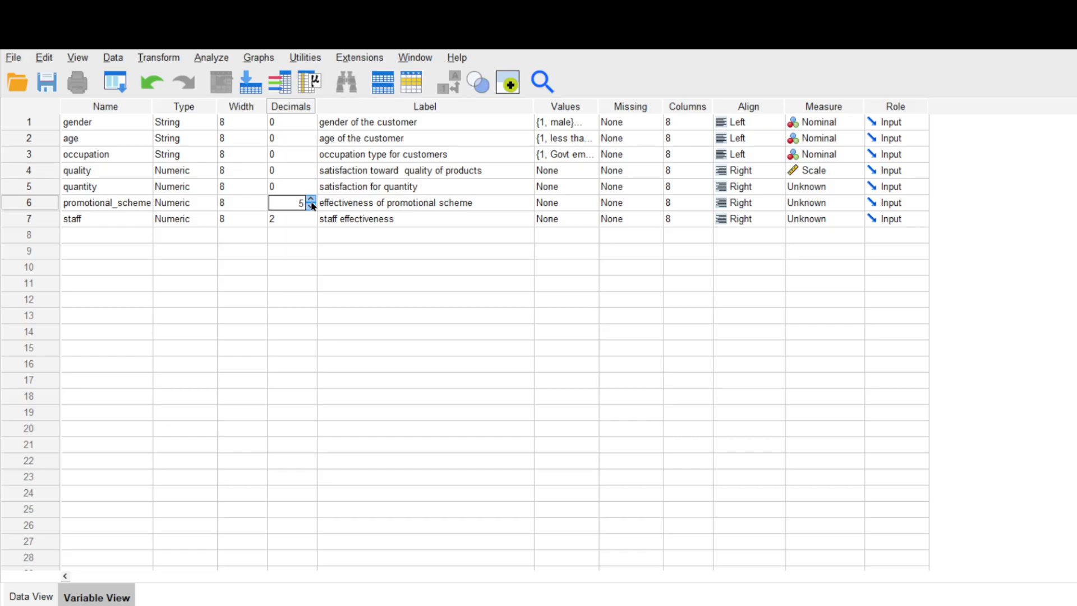
pyautogui.click(311, 205)
pyautogui.click(311, 206)
pyautogui.click(310, 206)
pyautogui.click(312, 224)
pyautogui.click(311, 223)
pyautogui.click(311, 223)
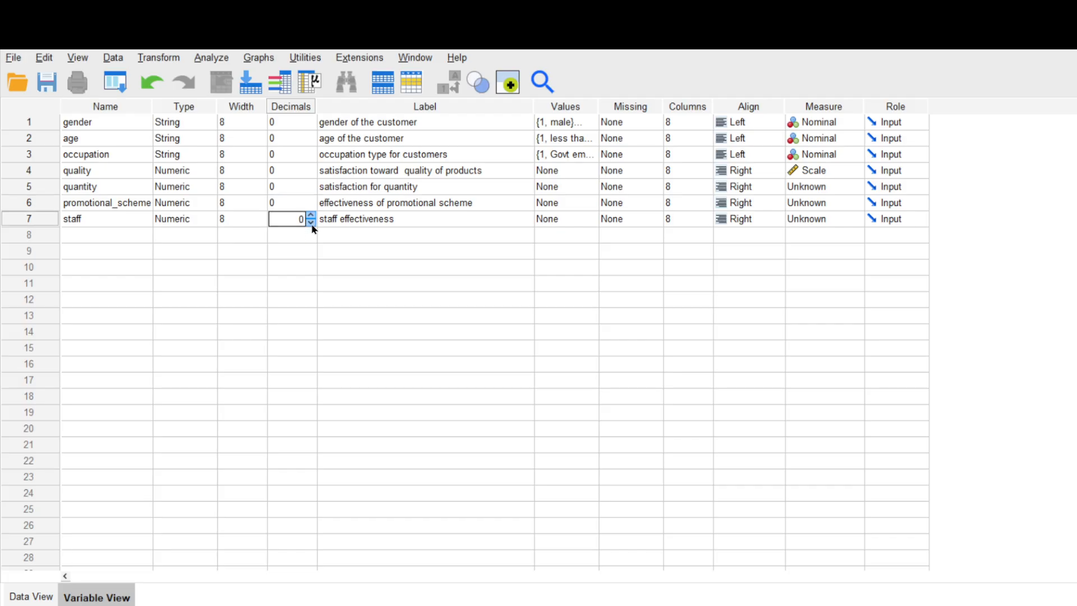
# Check question Q5 in the Word questionnaire and add the eighth variable in SPSS, named distance.
pyautogui.click(109, 234)
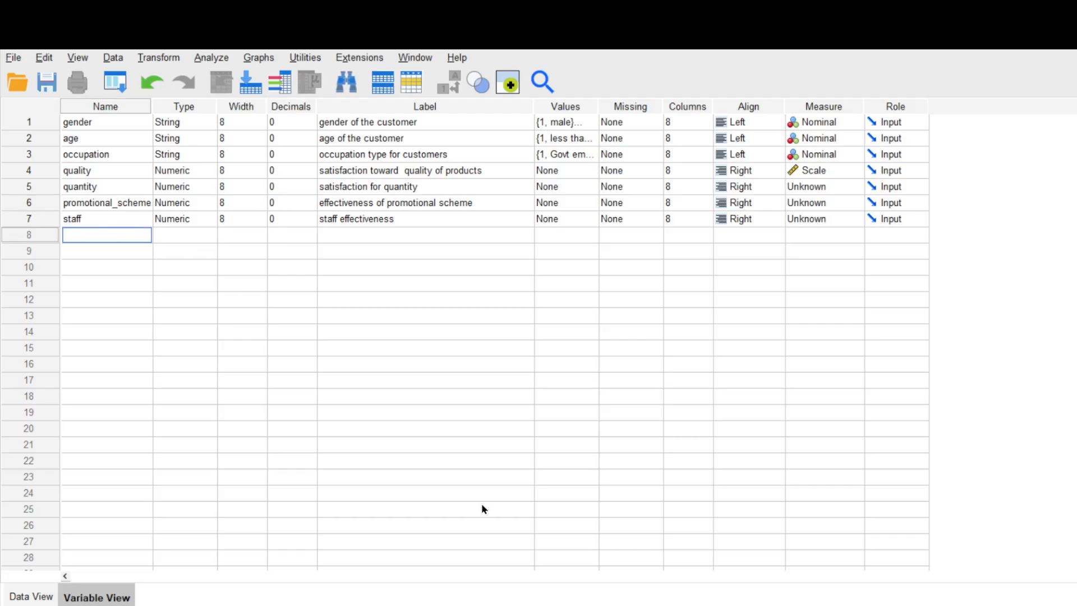
pyautogui.click(608, 575)
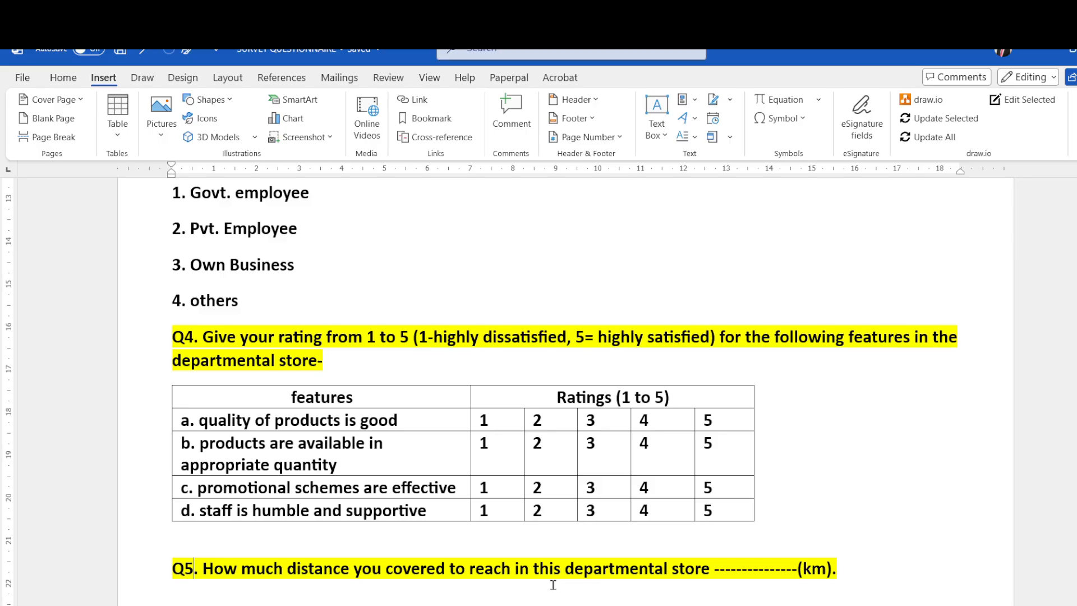
pyautogui.moveTo(677, 605)
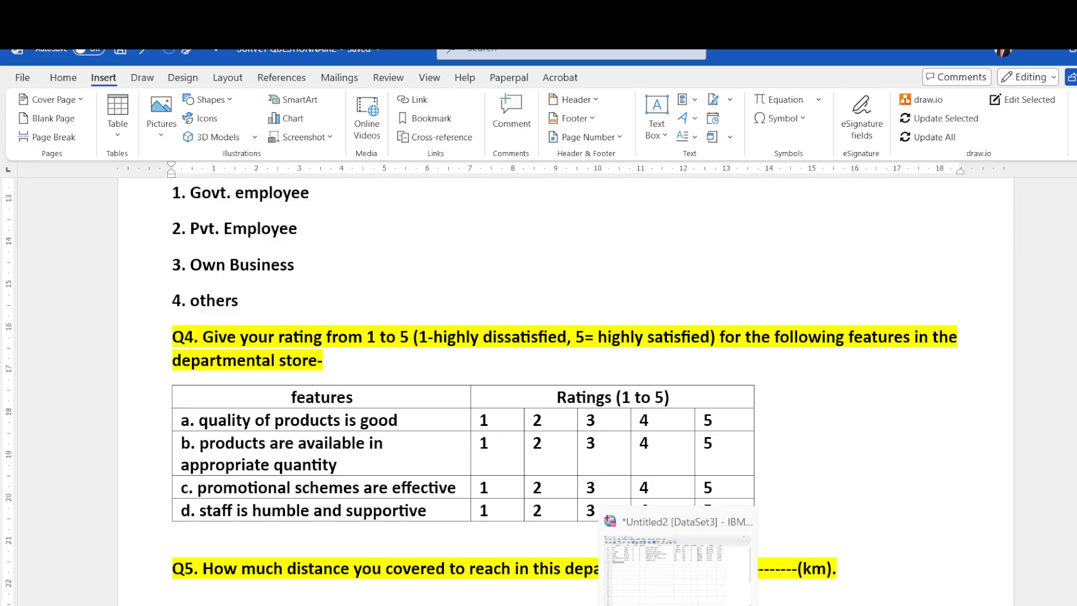
pyautogui.click(662, 585)
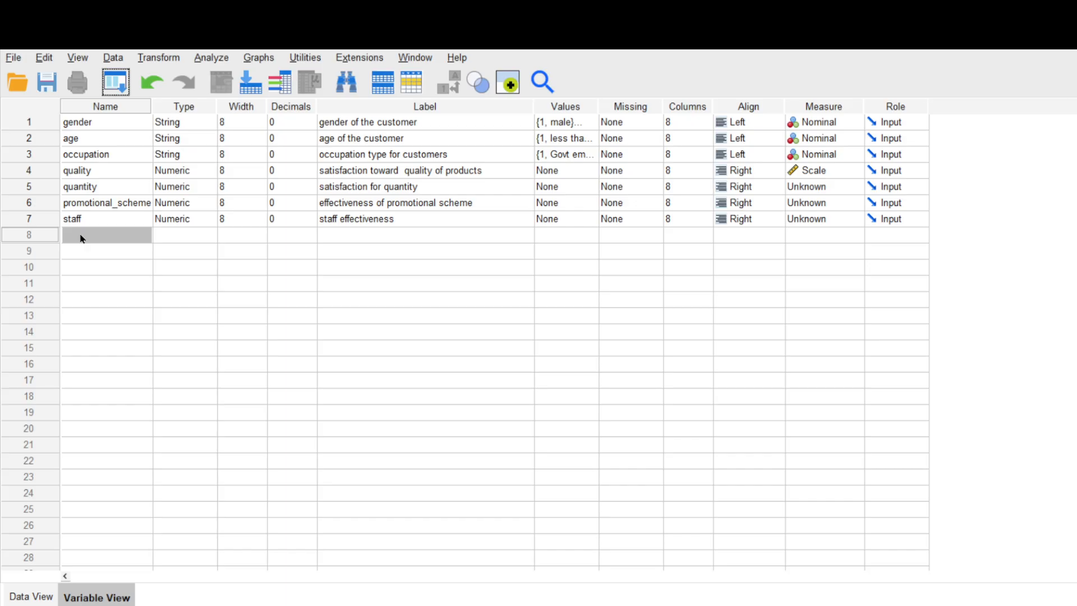
pyautogui.doubleClick(102, 237)
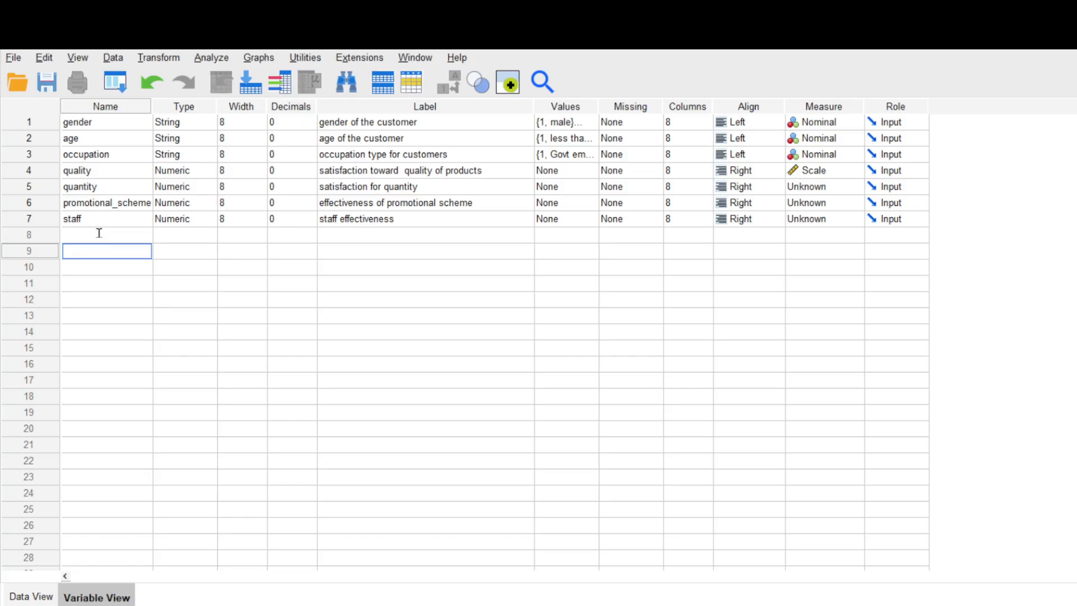
pyautogui.write('distance')
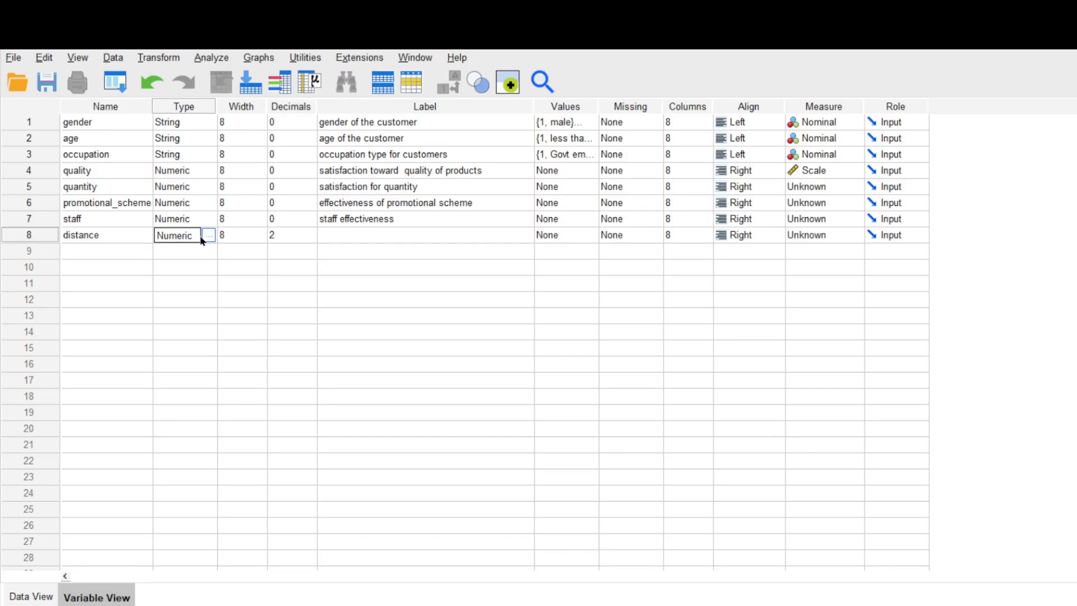
# Set the decimals of the distance variable to 1 and label it "disctance covered by customers".
pyautogui.click(314, 240)
pyautogui.click(311, 239)
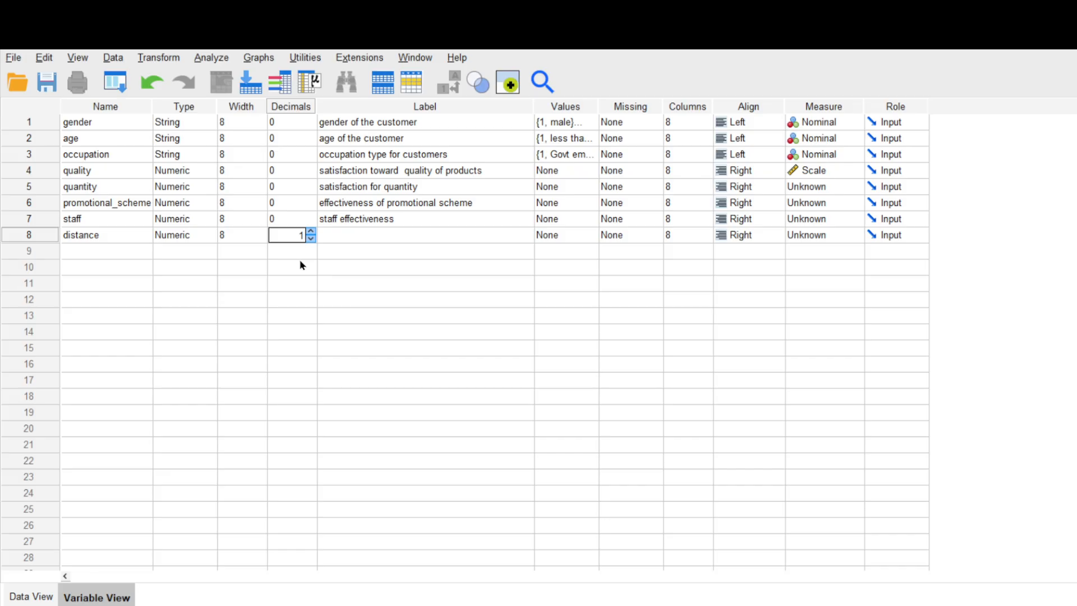
pyautogui.click(368, 251)
pyautogui.click(365, 236)
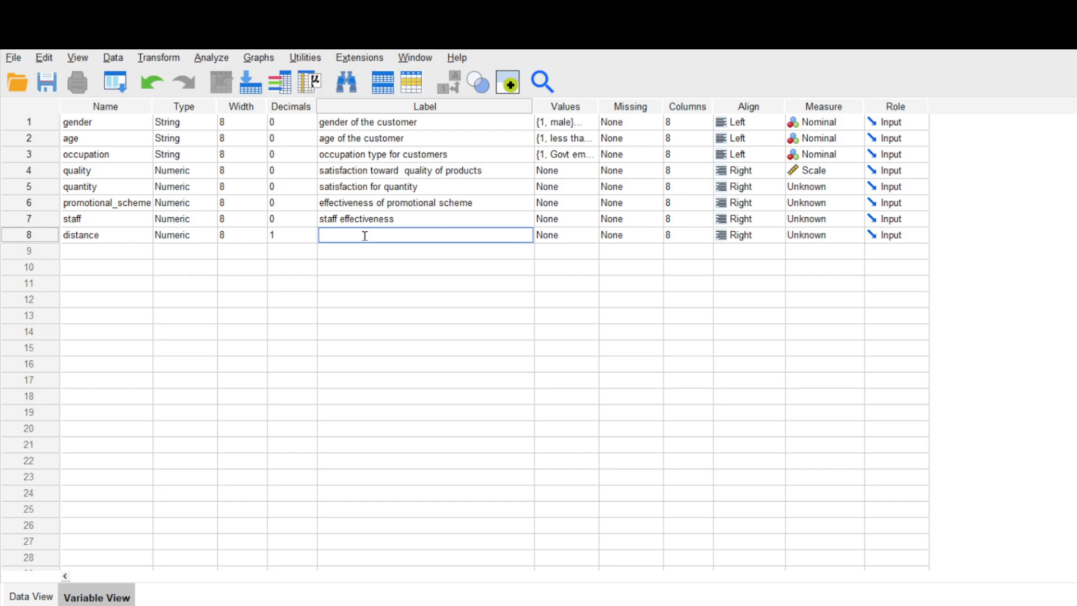
pyautogui.write('disctance covered by customers')
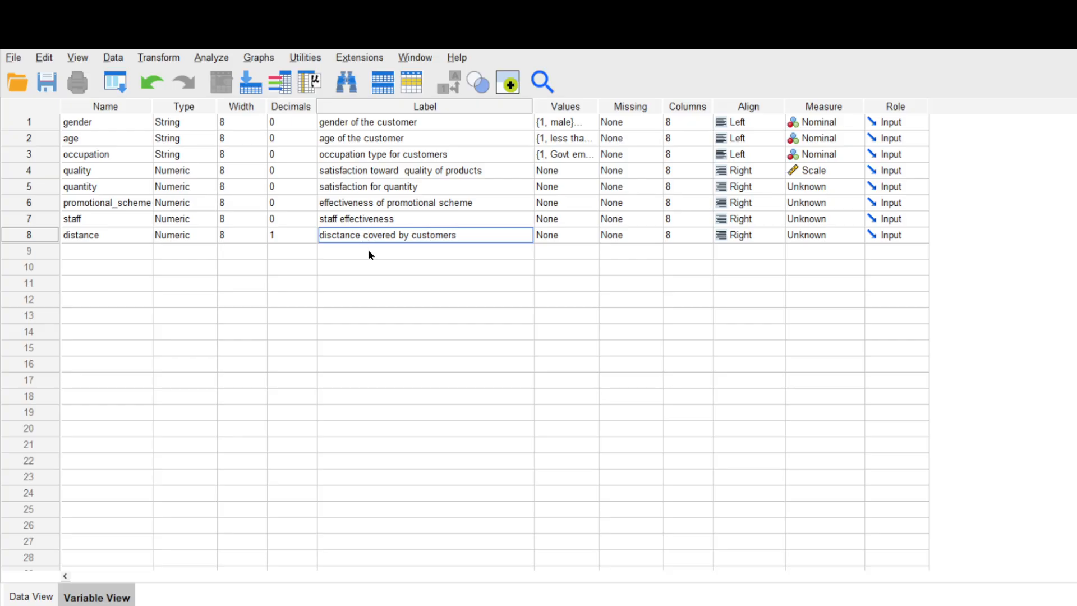
pyautogui.click(368, 254)
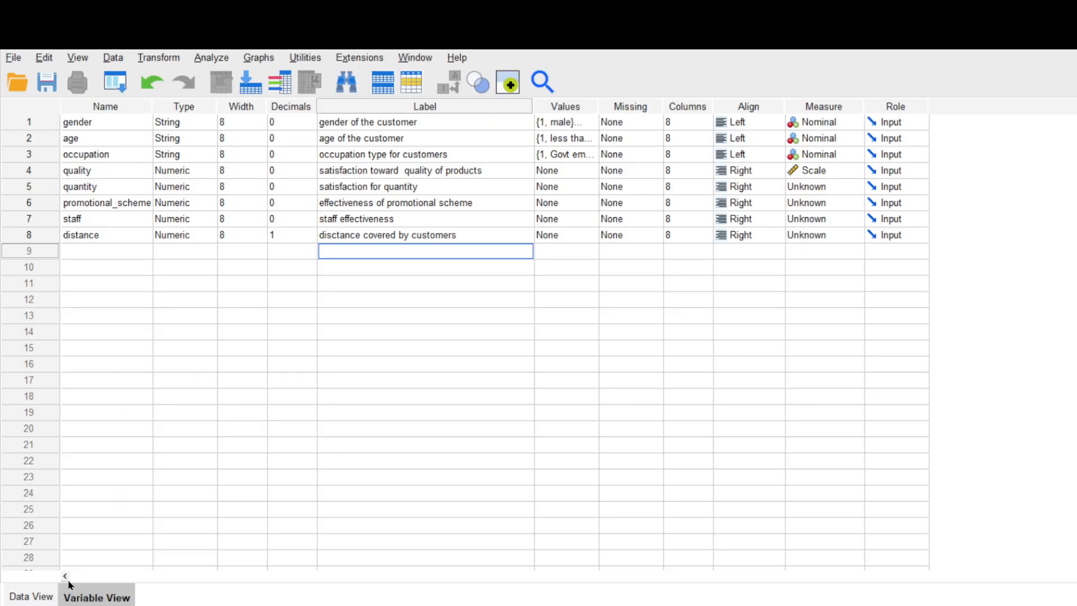
# Show the data entry grid with the defined variables and review questions Q1 to Q5 of the questionnaire in Word.
pyautogui.click(28, 596)
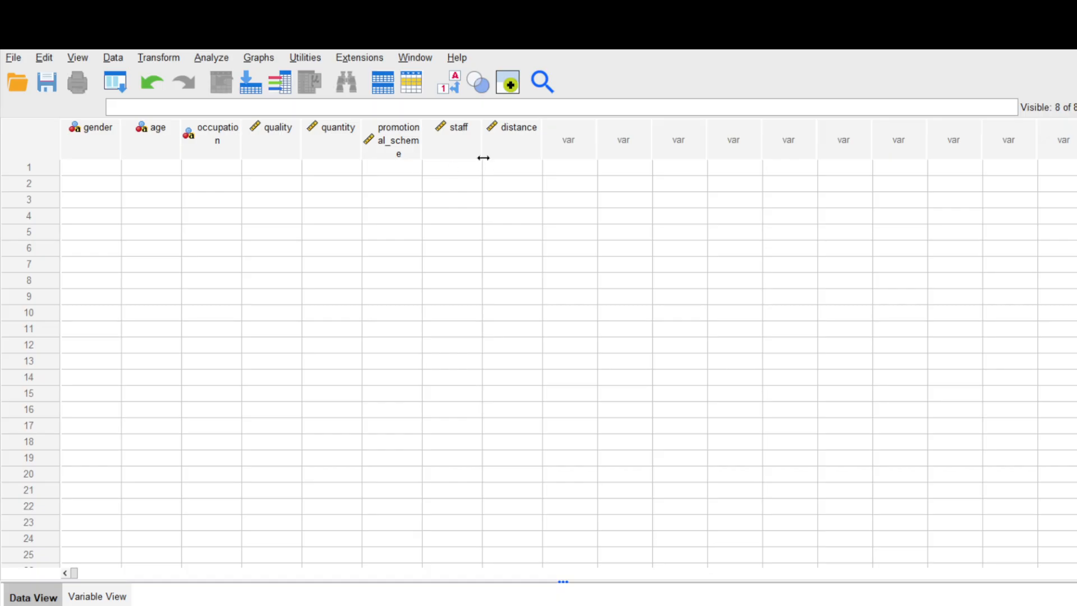
pyautogui.moveTo(494, 161)
pyautogui.moveTo(645, 605)
pyautogui.click(634, 566)
pyautogui.scroll(2, 449, 339)
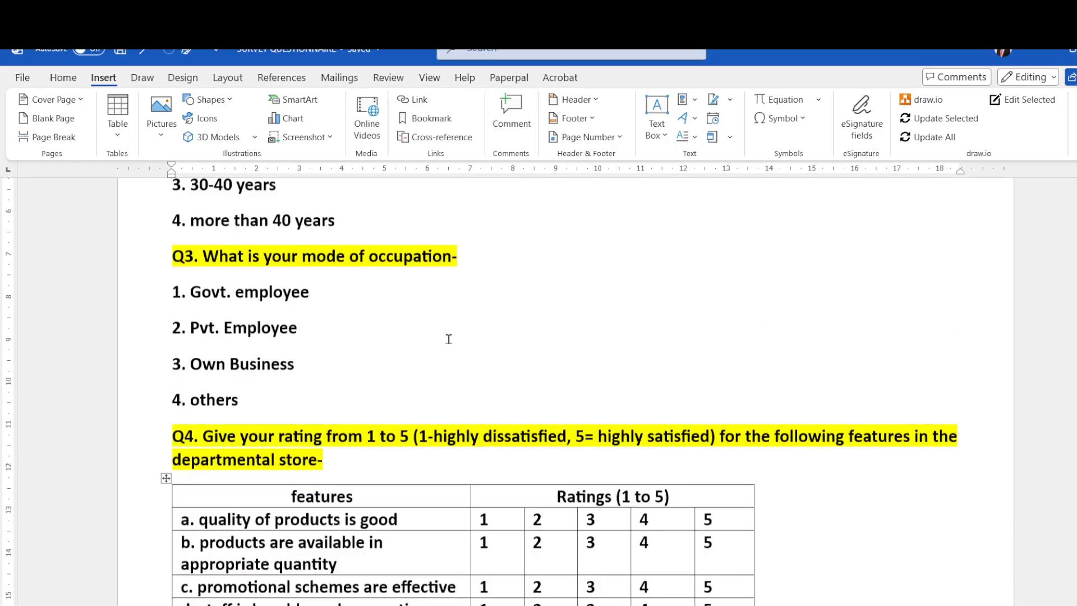
pyautogui.scroll(5, 449, 339)
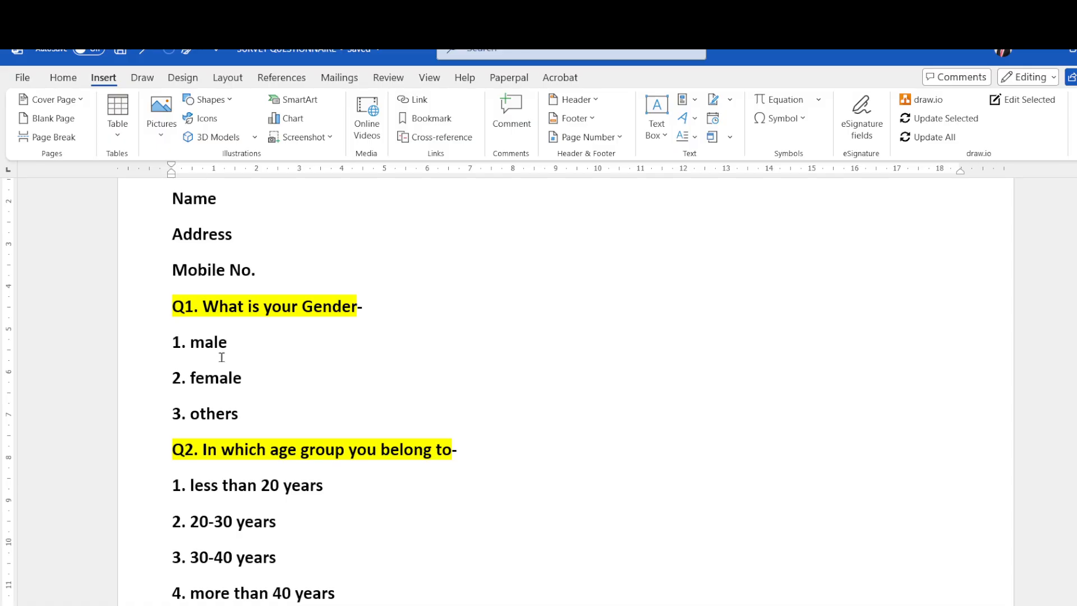
pyautogui.scroll(-3, 297, 432)
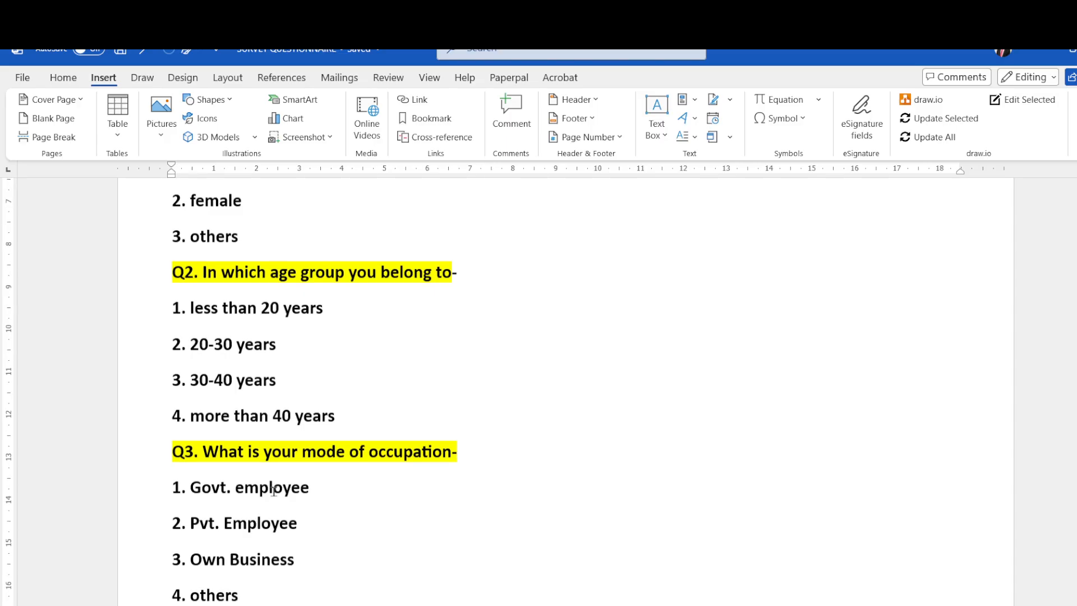
pyautogui.scroll(-3, 273, 491)
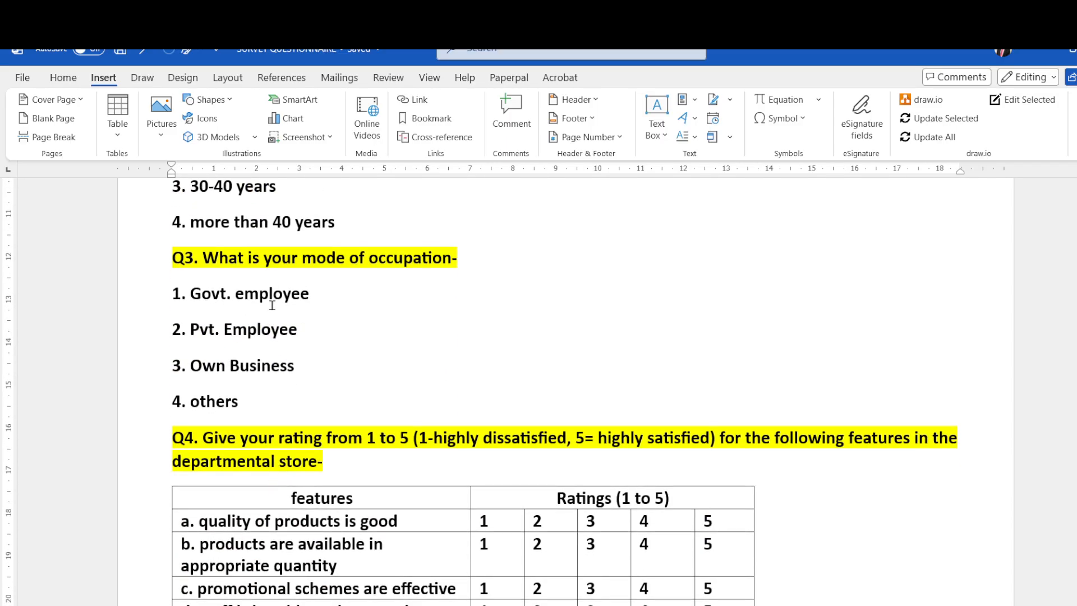
pyautogui.scroll(-4, 430, 512)
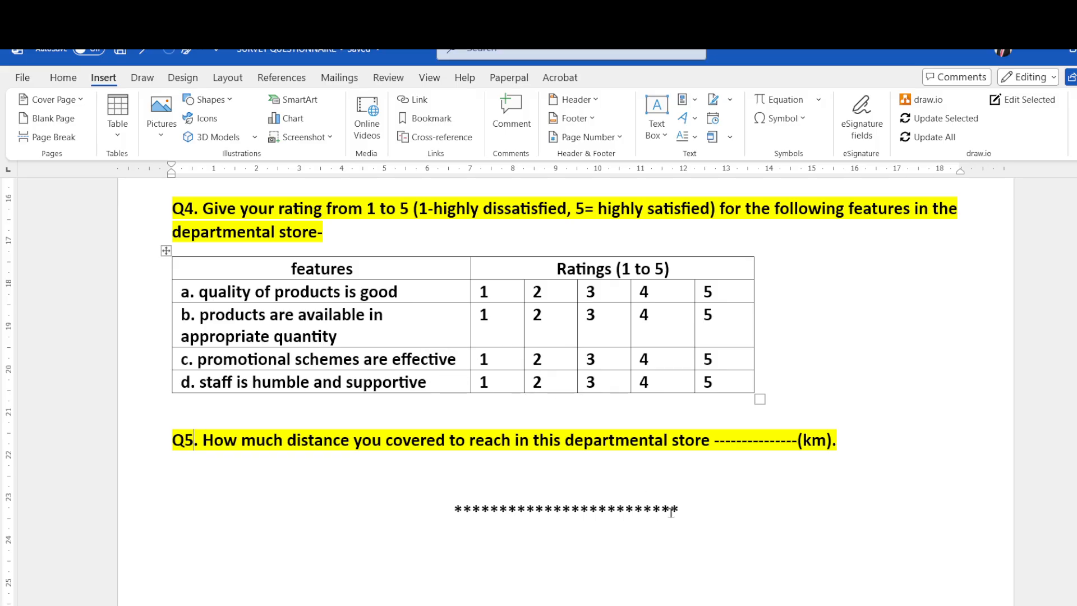
# Back in SPSS, enter the first respondent's gender as 1, age as 2 and occupation as 1.
pyautogui.click(670, 602)
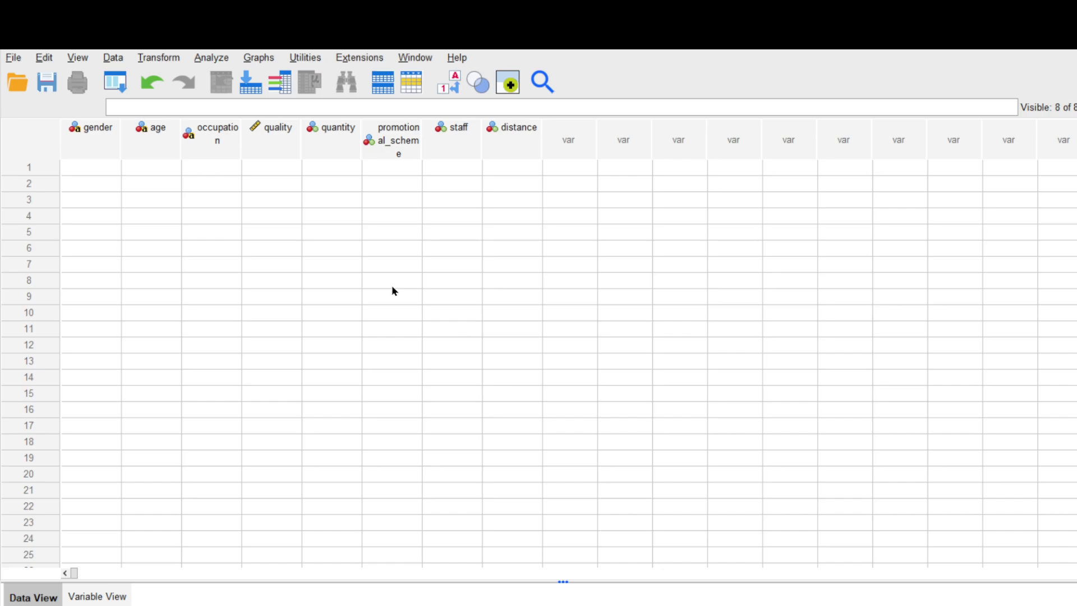
pyautogui.click(68, 167)
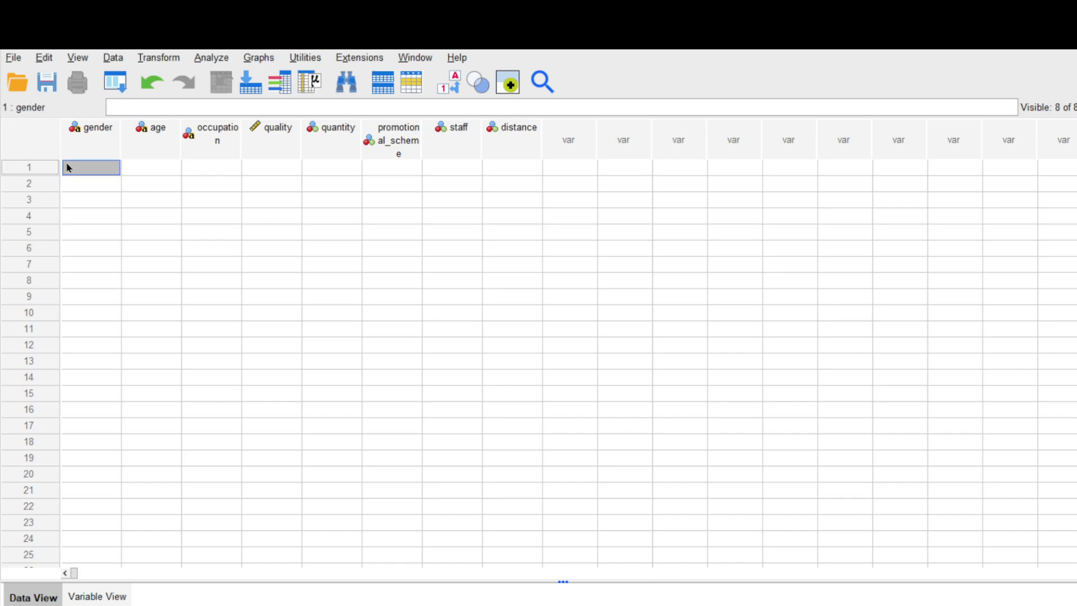
pyautogui.write('1')
pyautogui.press('Tab')
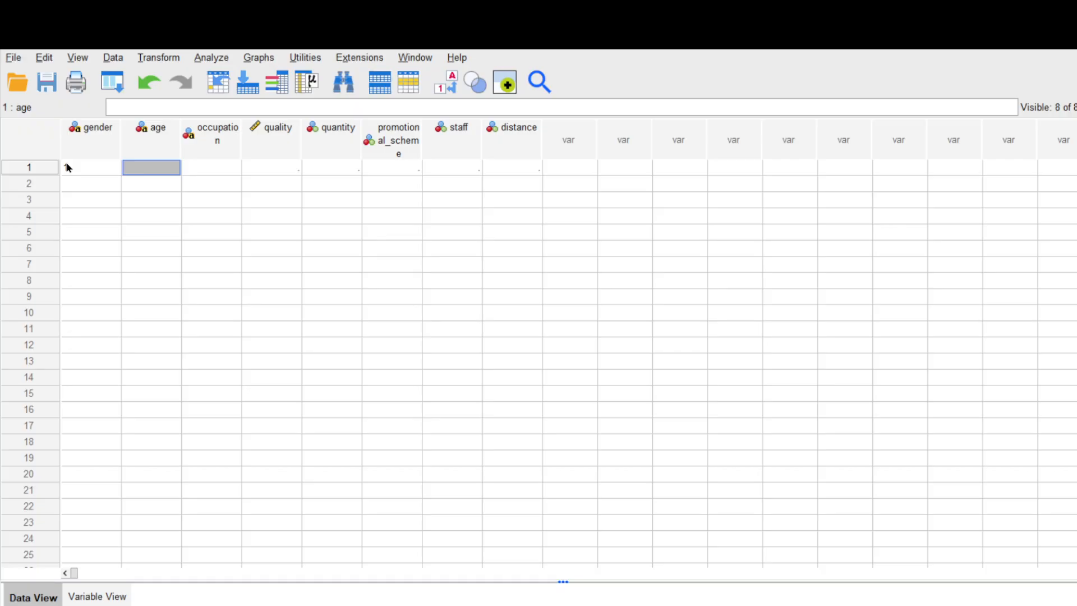
pyautogui.write('2')
pyautogui.press('Tab')
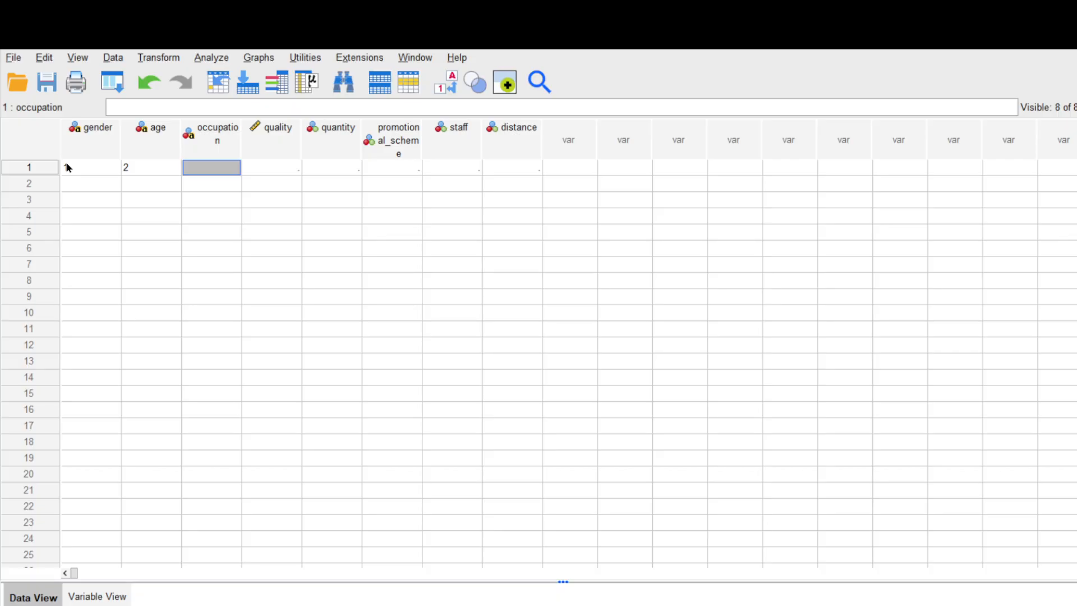
pyautogui.write('1')
pyautogui.press('Tab')
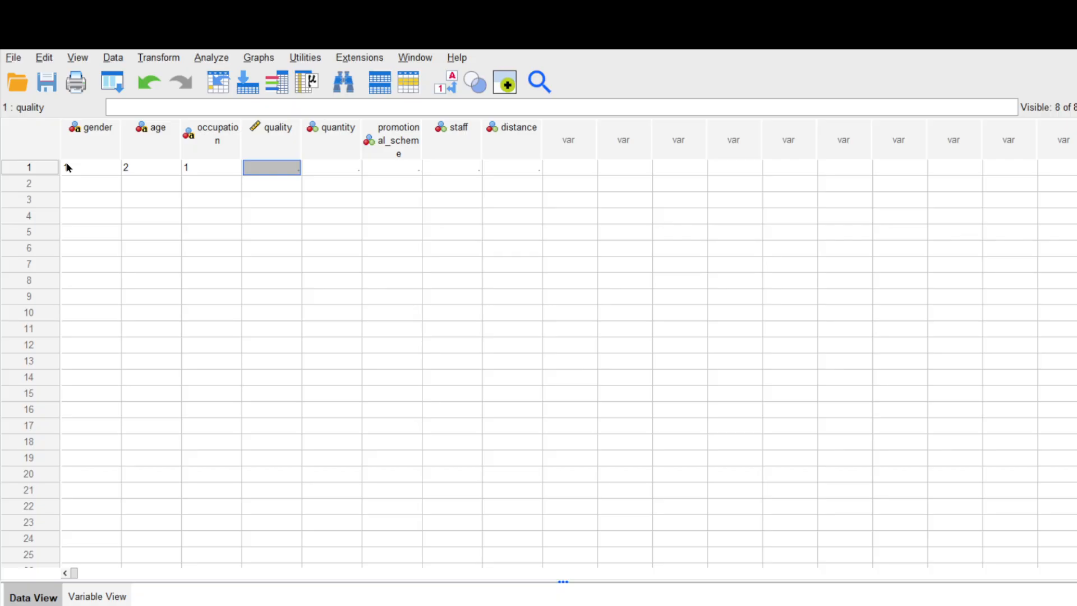
# Enter the first respondent's ratings as quality 4, quantity 2, promotional_scheme 3 and staff 5, and the distance as 2.5.
pyautogui.write('4')
pyautogui.press('Tab')
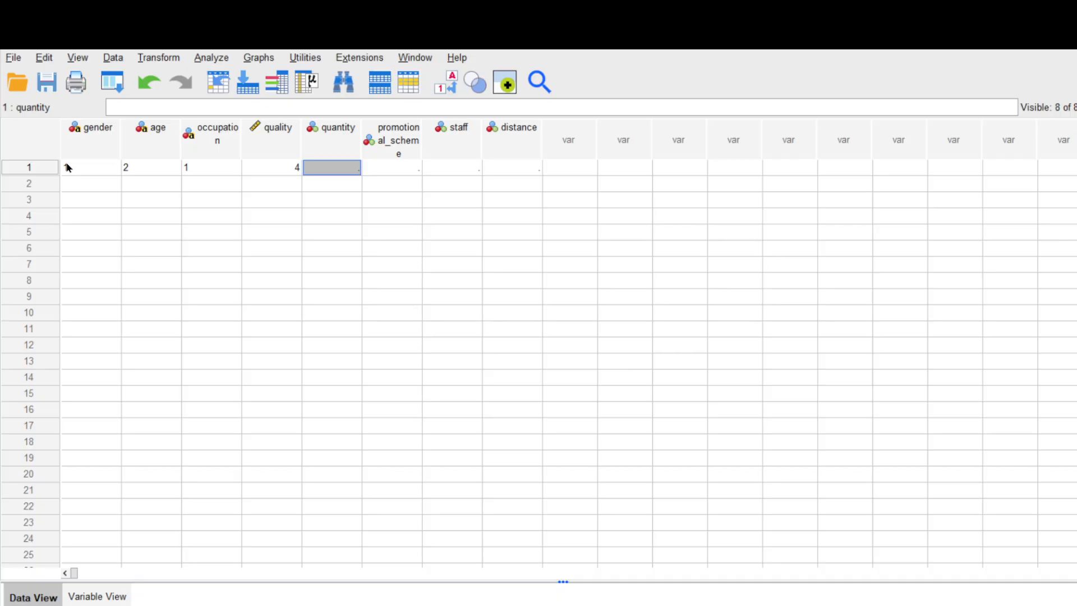
pyautogui.write('2')
pyautogui.press('Tab')
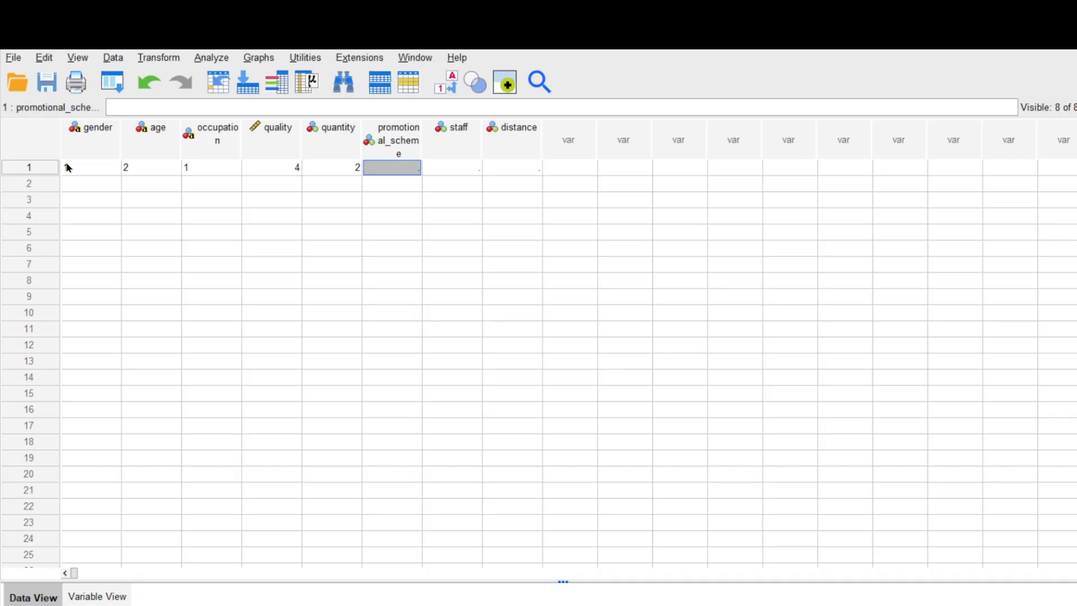
pyautogui.write('3')
pyautogui.press('Tab')
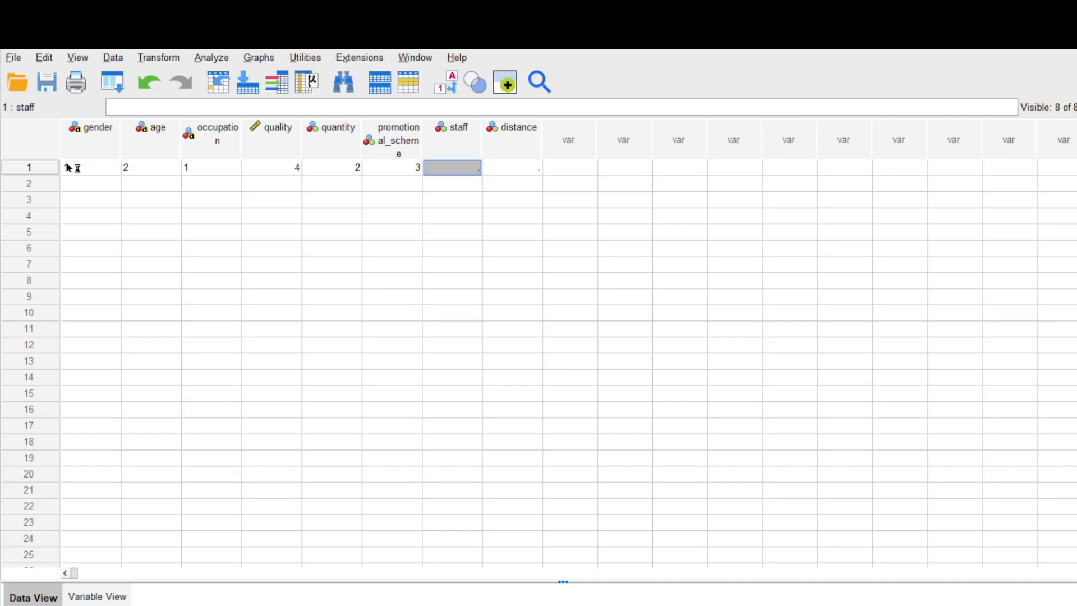
pyautogui.write('5')
pyautogui.press('Tab')
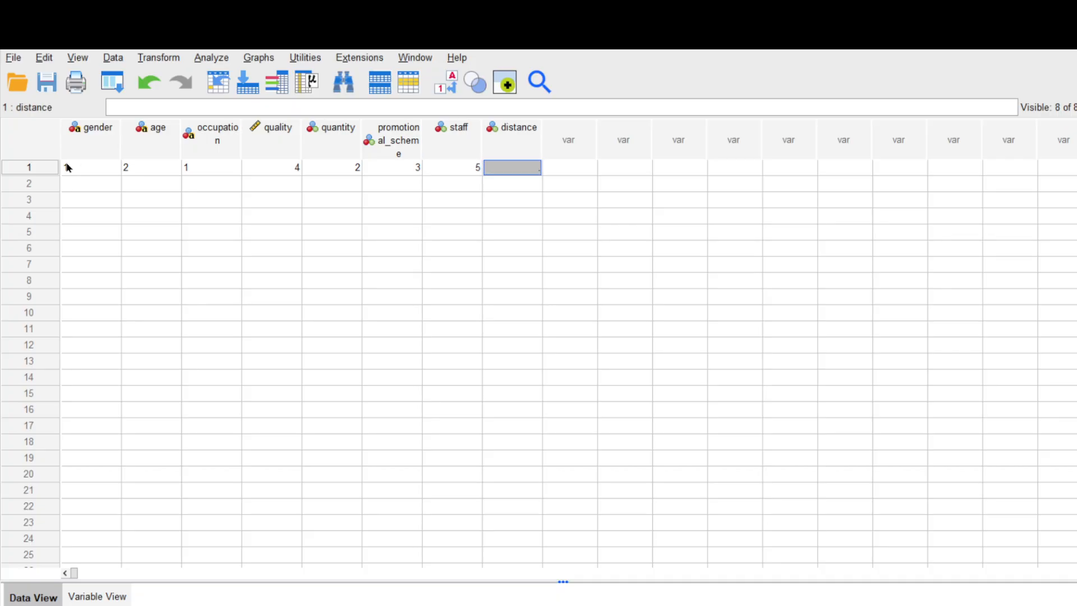
pyautogui.write('2.5')
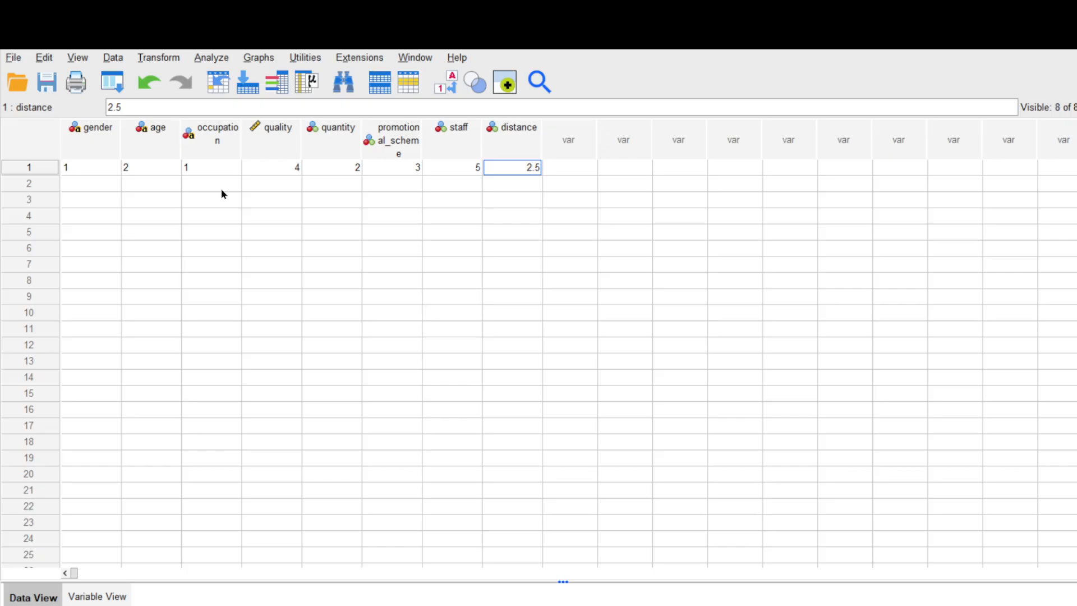
# Widen the promotional_scheme and occupation columns of the data grid so their names fit better.
pyautogui.click(419, 217)
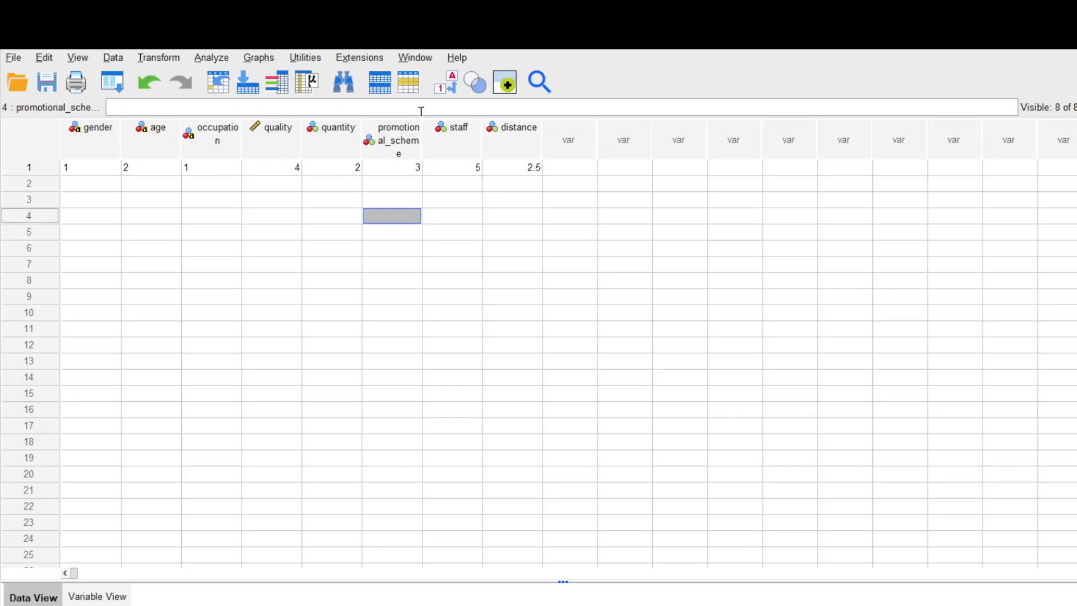
pyautogui.moveTo(421, 128); pyautogui.dragTo(438, 133)
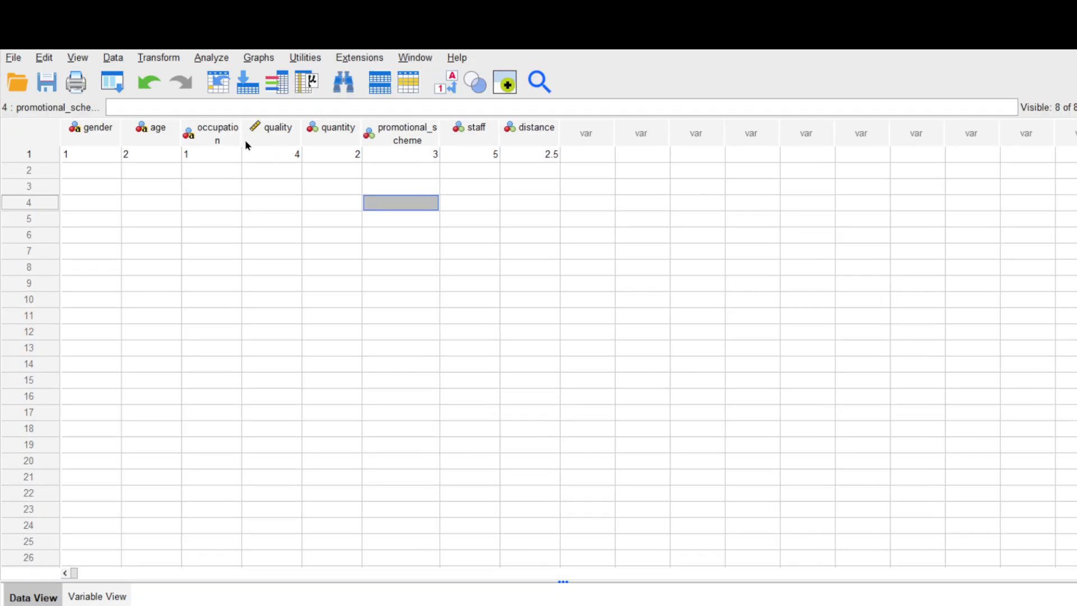
pyautogui.moveTo(241, 138); pyautogui.dragTo(264, 141)
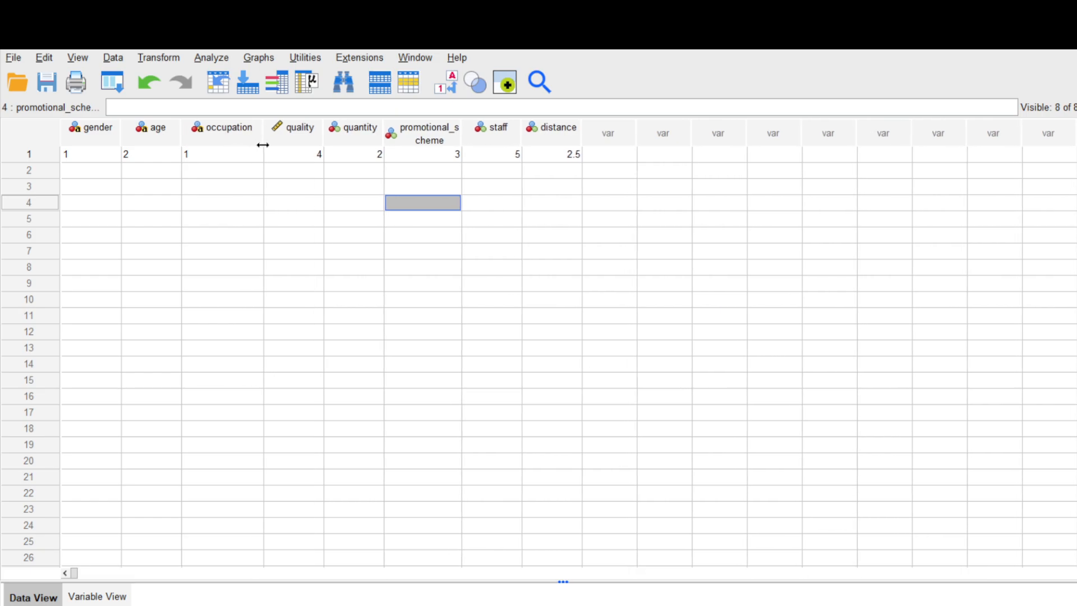
# Enter the second respondent's gender as 2, age as 3 and occupation as 2.
pyautogui.click(95, 176)
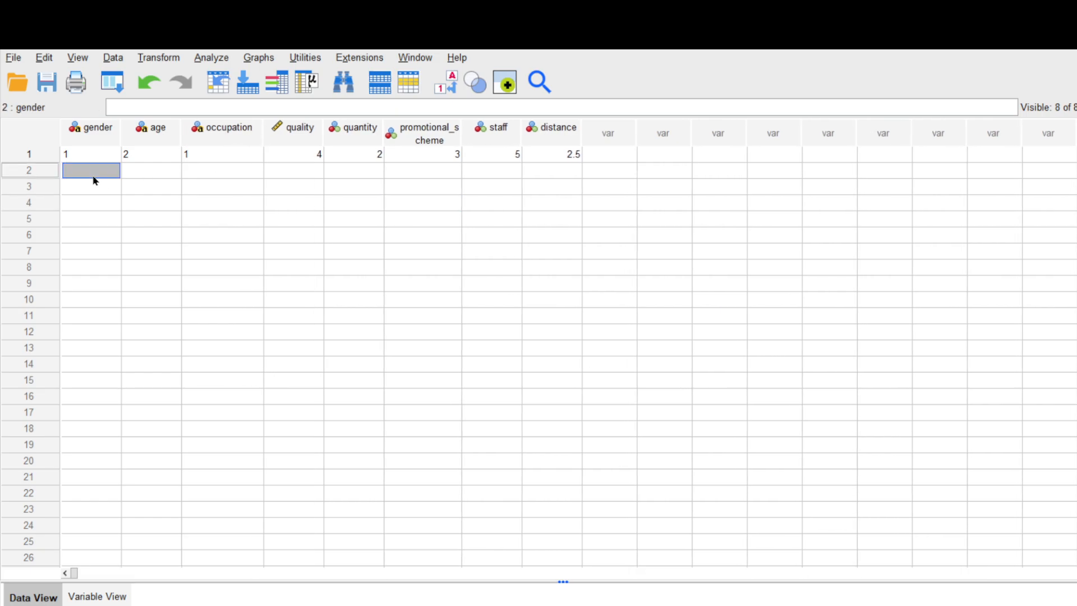
pyautogui.write('2')
pyautogui.press('Tab')
pyautogui.write('3')
pyautogui.press('Tab')
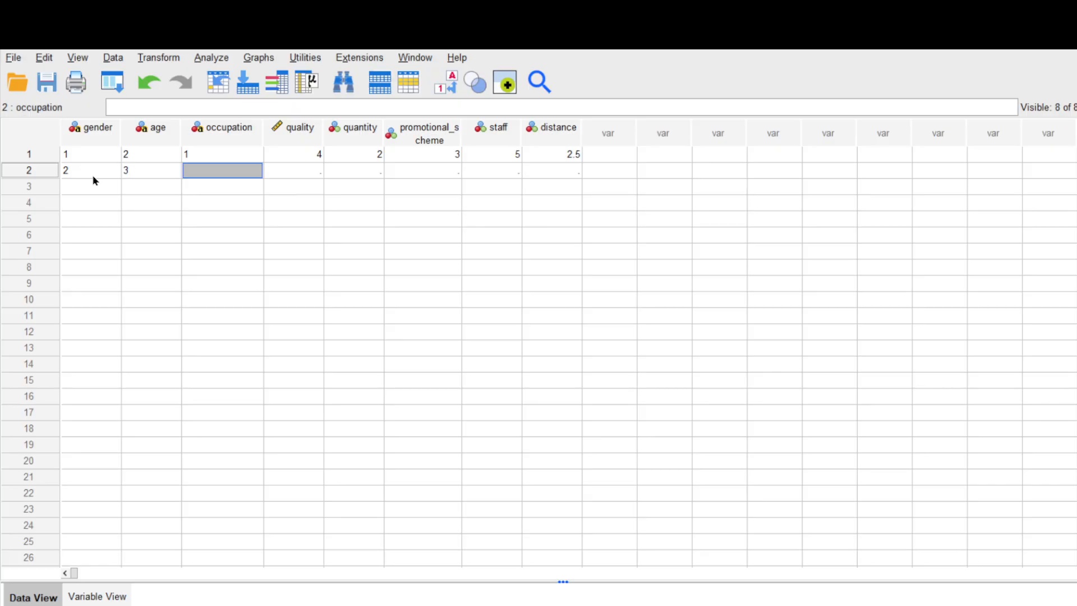
pyautogui.write('2')
pyautogui.press('Tab')
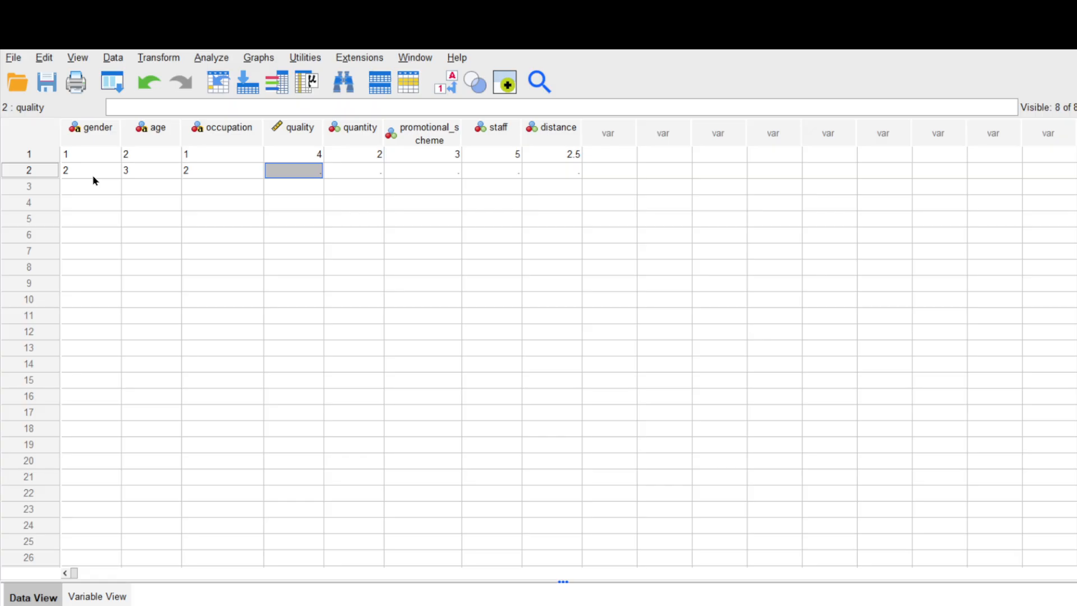
# Enter the second respondent's quality 2, quantity 3, promotional_scheme 4, staff 4 and distance 1.5, and return to the gender column in row 3.
pyautogui.write('2')
pyautogui.press('Tab')
pyautogui.write('3')
pyautogui.press('Tab')
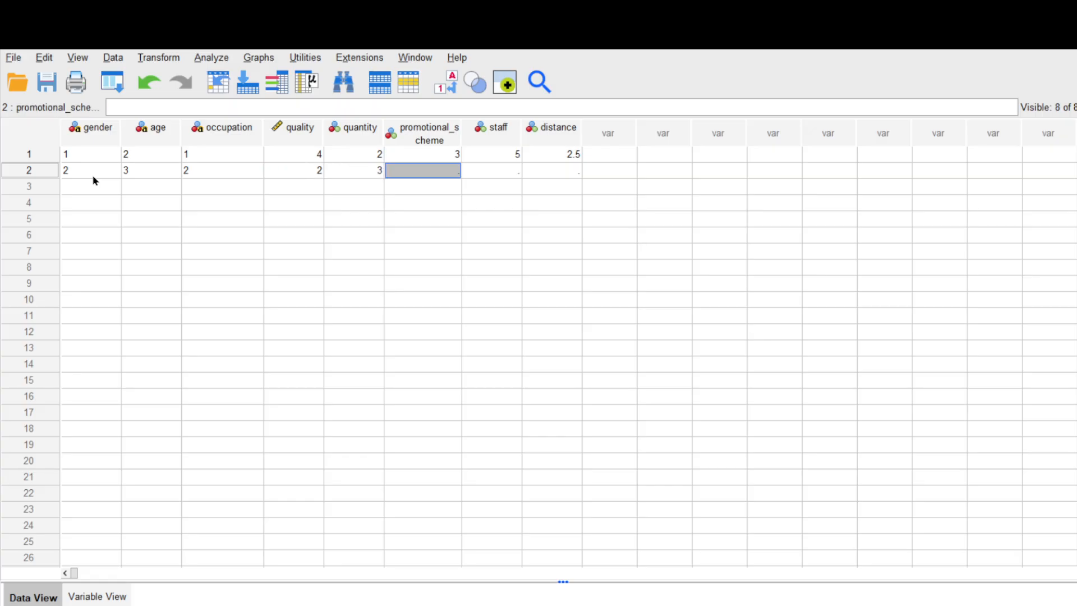
pyautogui.write('4')
pyautogui.press('Tab')
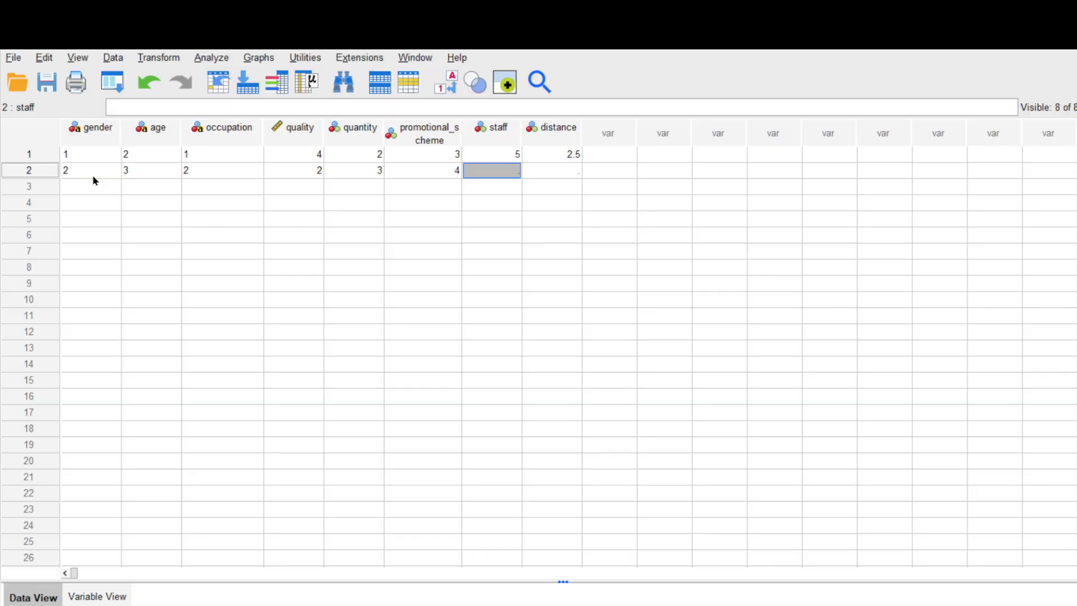
pyautogui.write('4')
pyautogui.press('Tab')
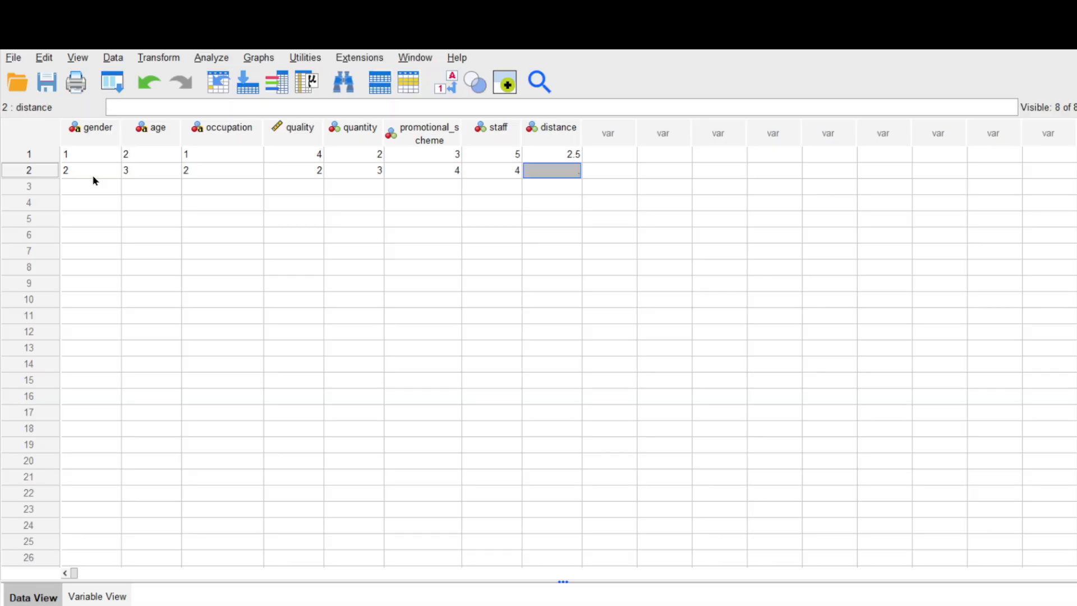
pyautogui.write('1.5')
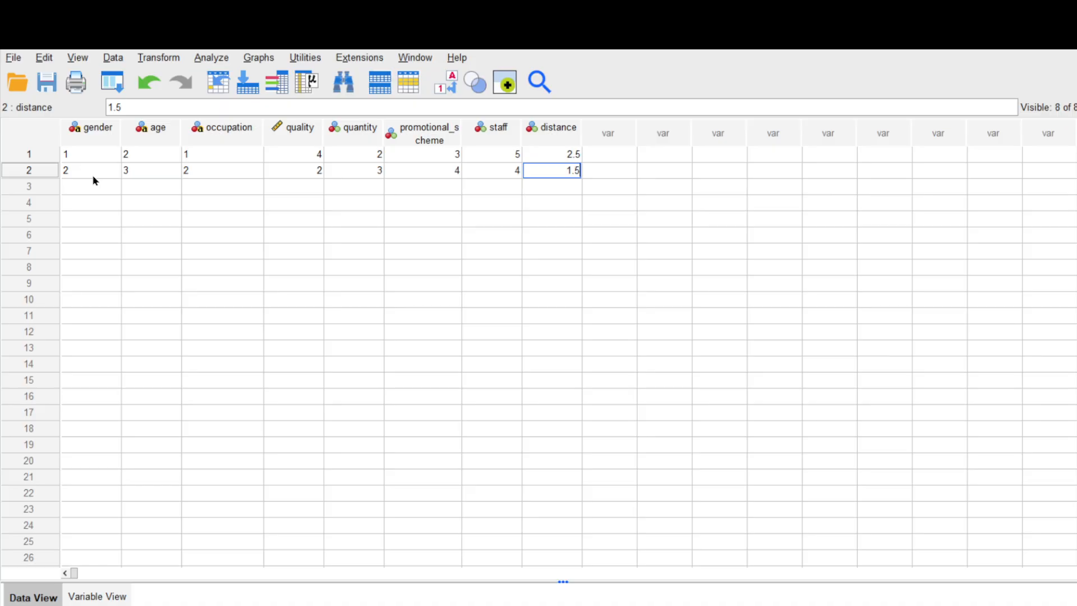
pyautogui.press('Return')
pyautogui.press('Left')
pyautogui.press('Left')
pyautogui.press('Left')
pyautogui.press('Left')
pyautogui.press('Left')
pyautogui.press('Left')
pyautogui.press('Left')
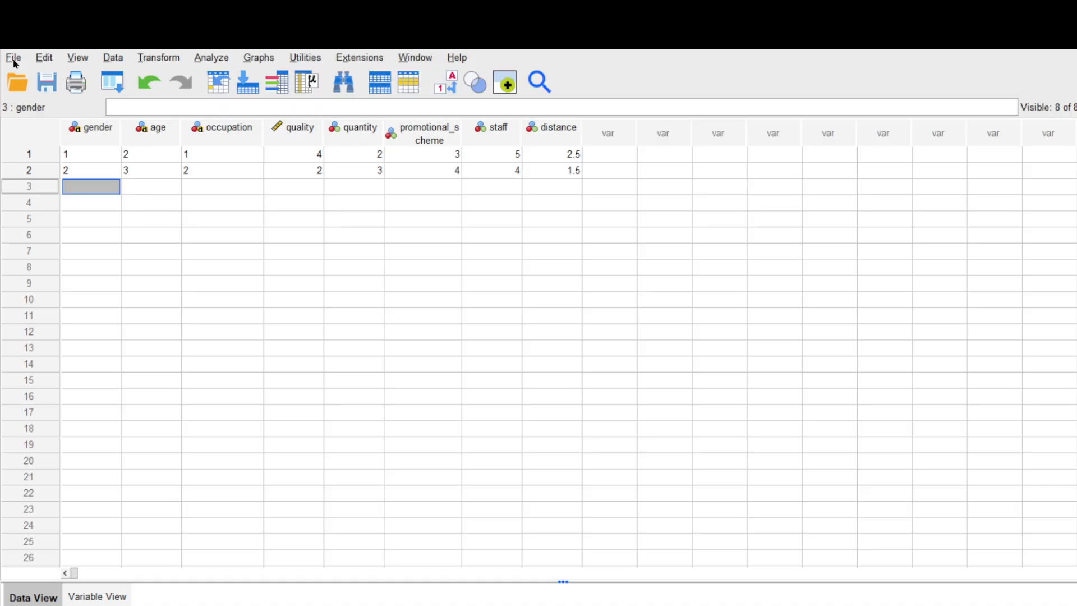
# Start saving the dataset and choose the Desktop as the destination folder.
pyautogui.click(13, 59)
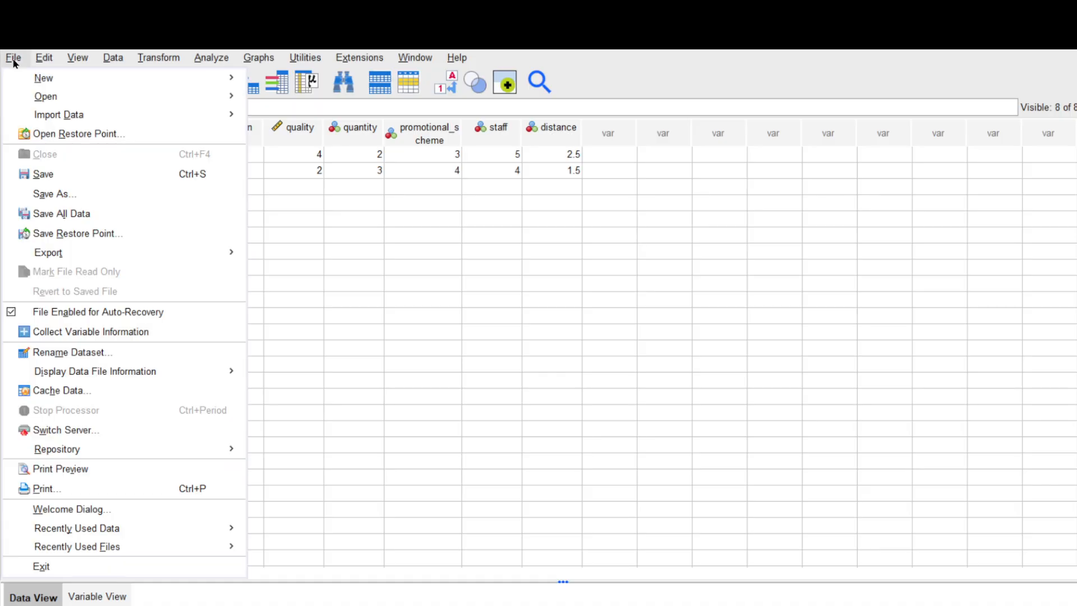
pyautogui.click(62, 176)
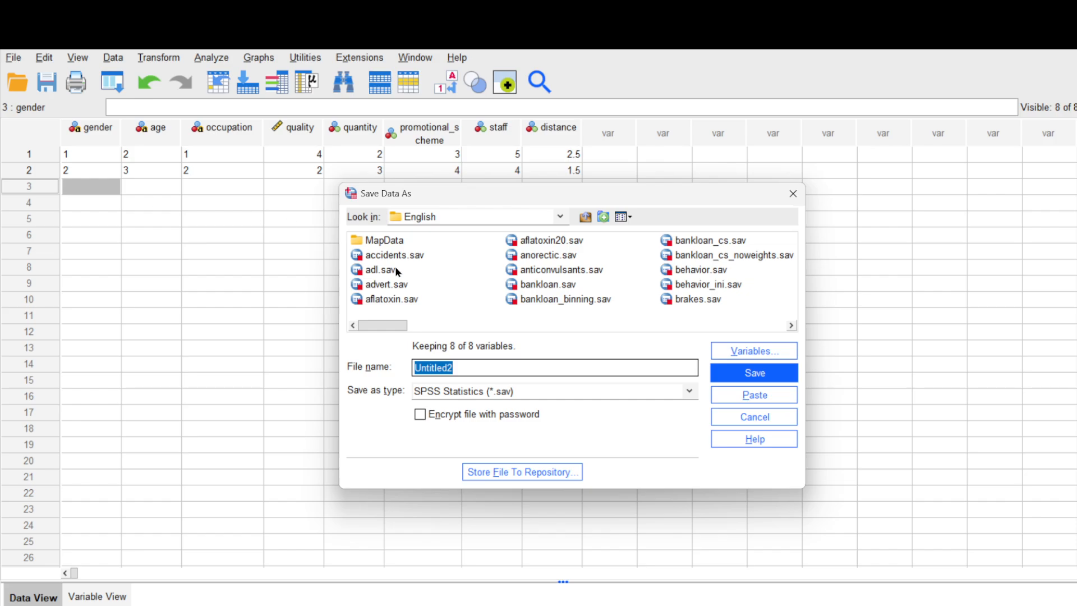
pyautogui.click(561, 216)
pyautogui.scroll(4, 499, 249)
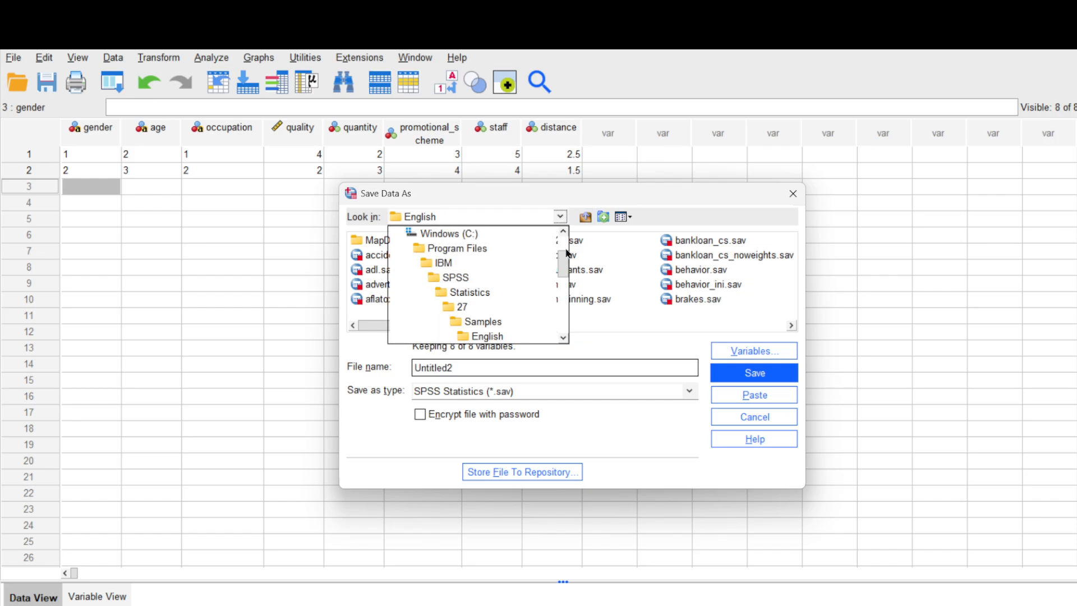
pyautogui.click(436, 257)
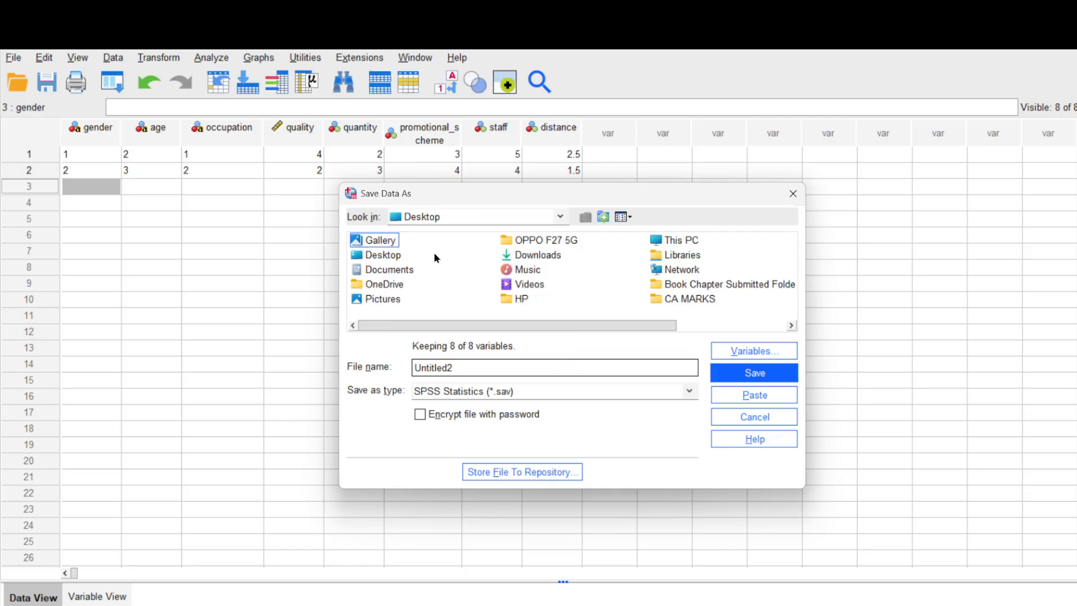
# Name the data file Survey data and save it in SPSS Statistics format.
pyautogui.click(473, 371)
pyautogui.press('BackSpace')
pyautogui.press('BackSpace')
pyautogui.press('BackSpace')
pyautogui.press('BackSpace')
pyautogui.press('BackSpace')
pyautogui.press('BackSpace')
pyautogui.press('BackSpace')
pyautogui.press('BackSpace')
pyautogui.press('BackSpace')
pyautogui.write('Sur')
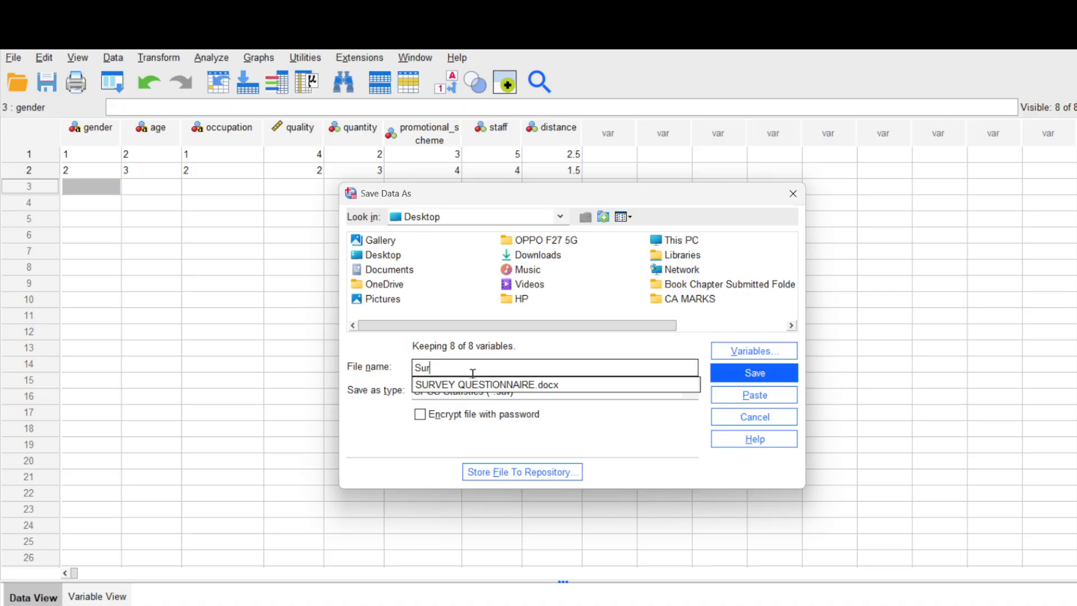
pyautogui.write('vey data')
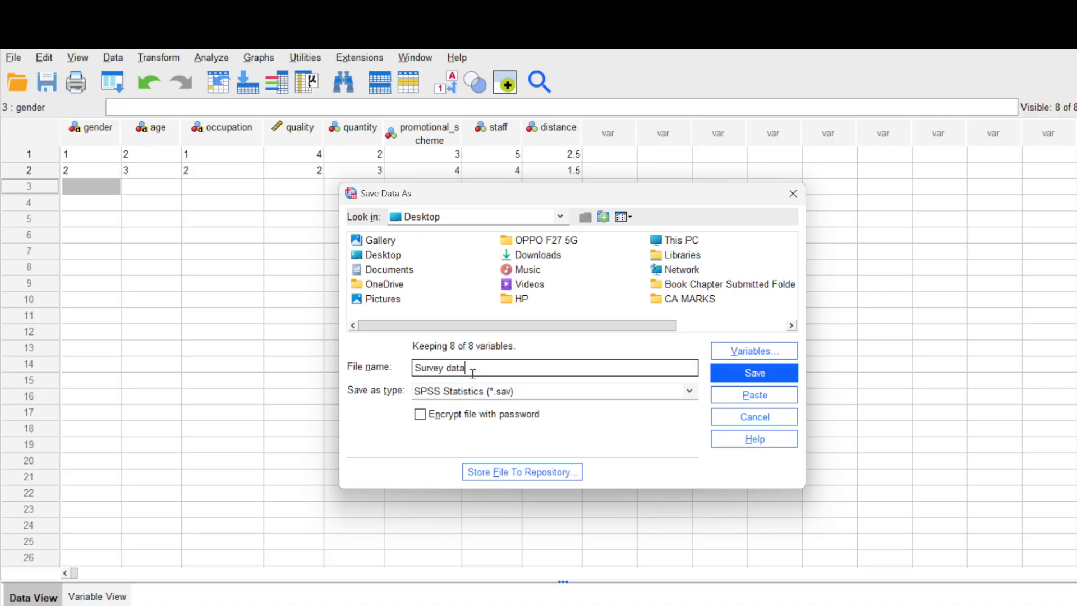
pyautogui.click(735, 379)
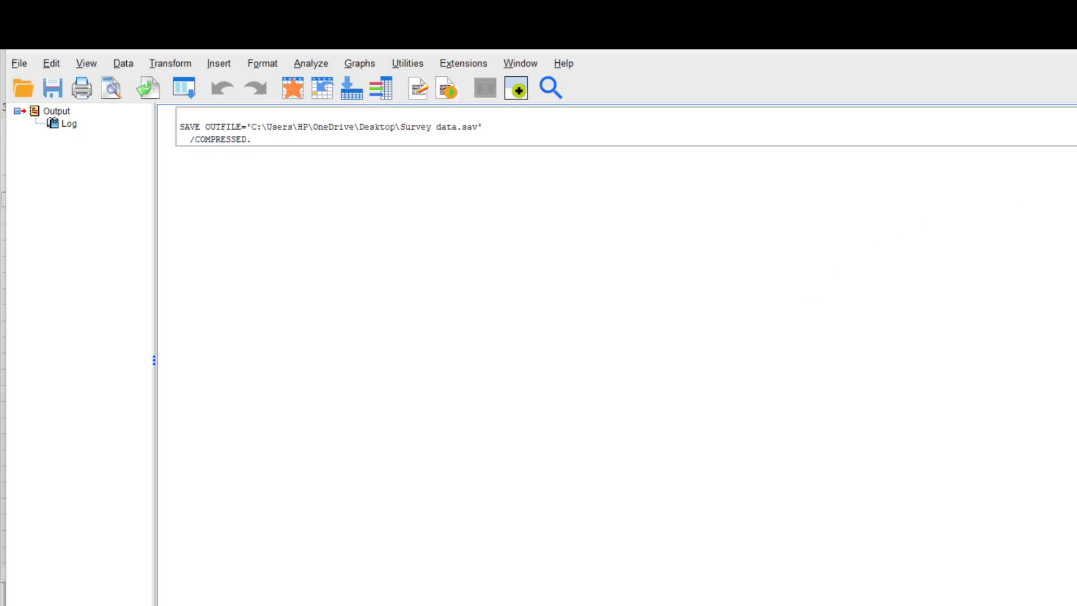
# Close the output viewer without saving its contents and exit SPSS Statistics.
pyautogui.click(1070, 34)
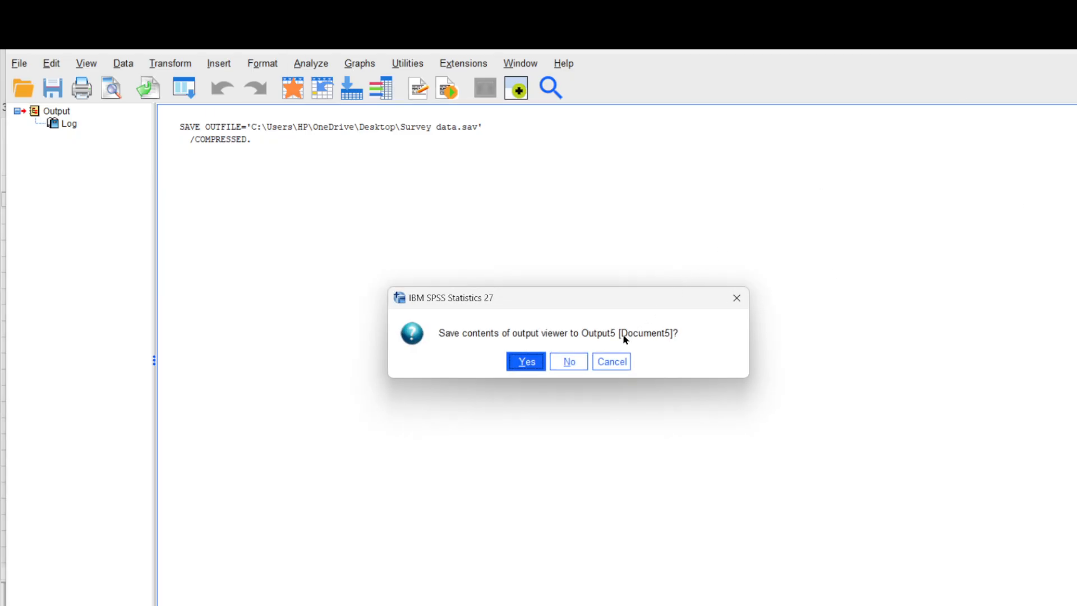
pyautogui.click(581, 366)
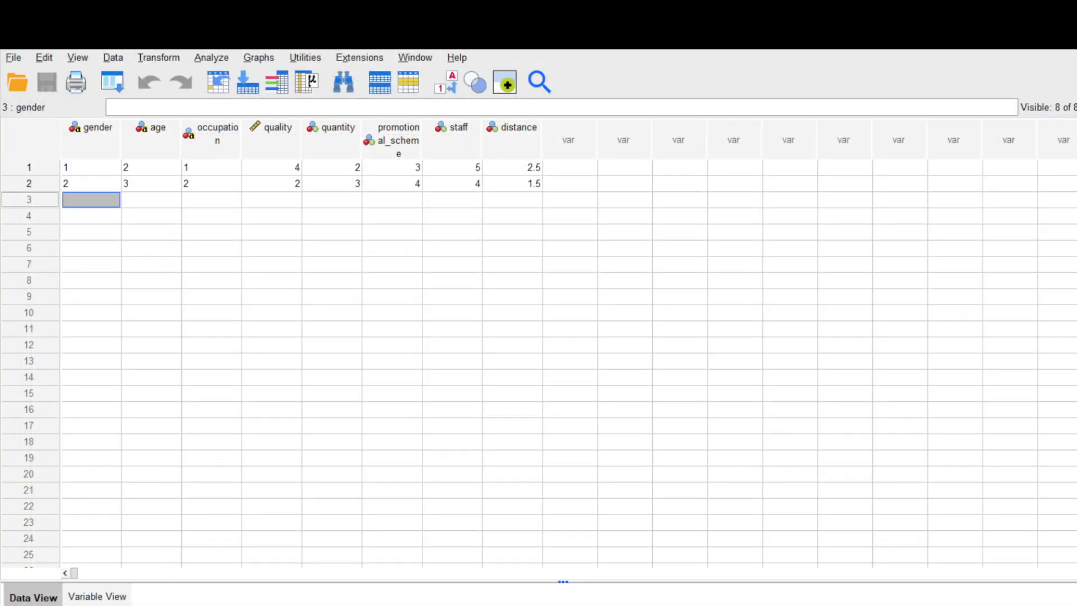
pyautogui.click(1070, 34)
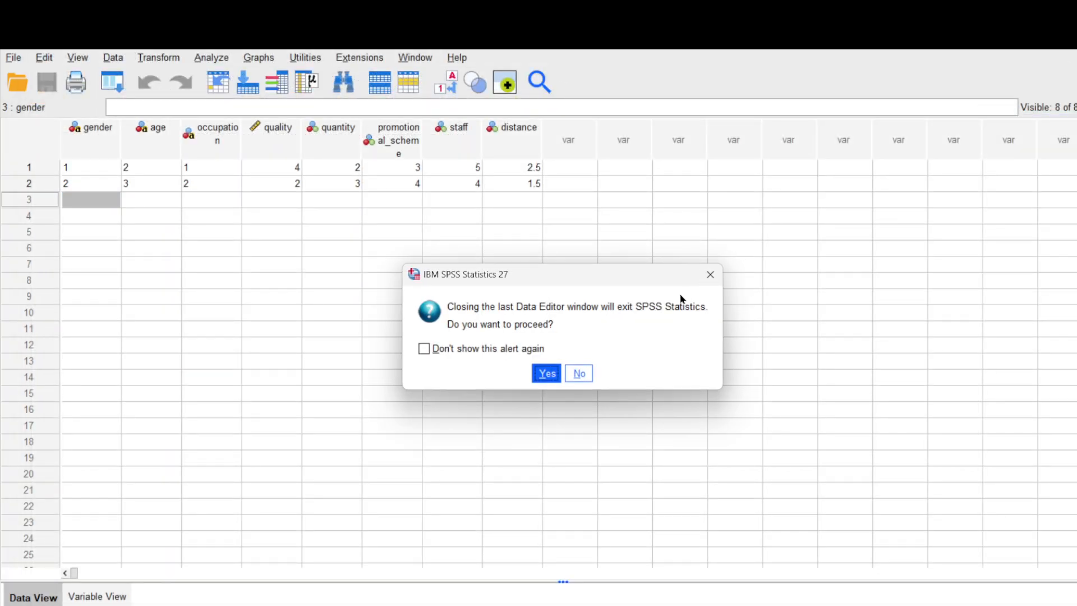
pyautogui.click(547, 374)
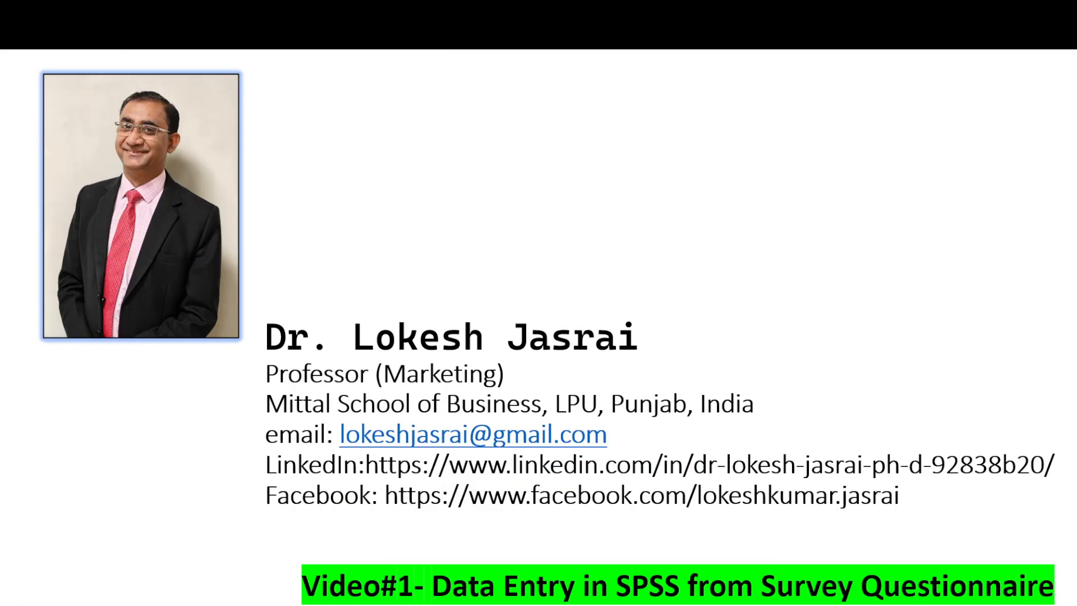
# Leave the PowerPoint slide show, go to the desktop and reopen the Survey data file in SPSS.
pyautogui.press('Escape')
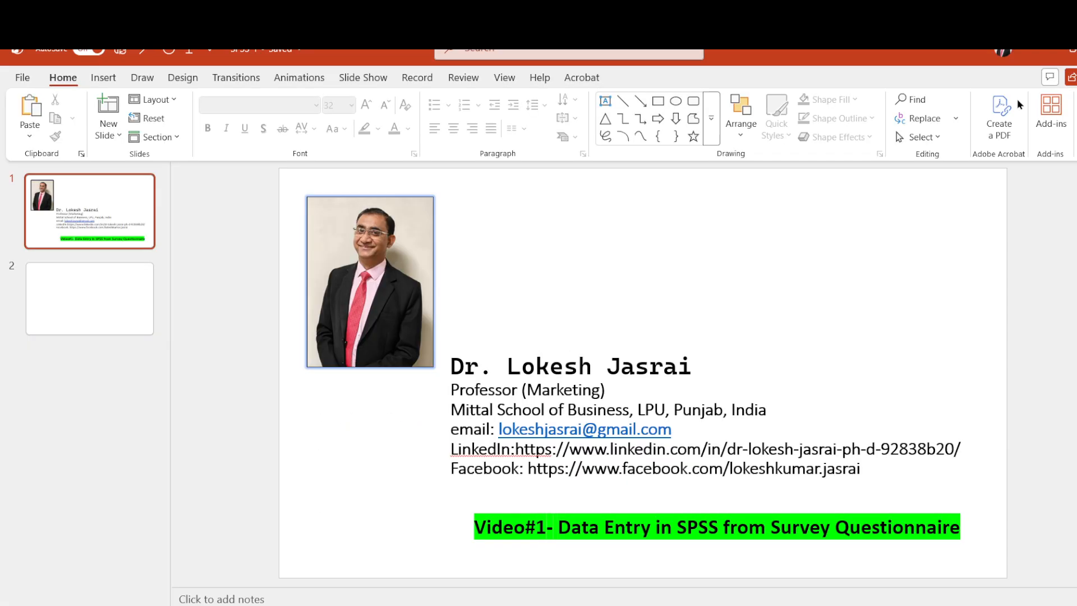
pyautogui.click(1040, 51)
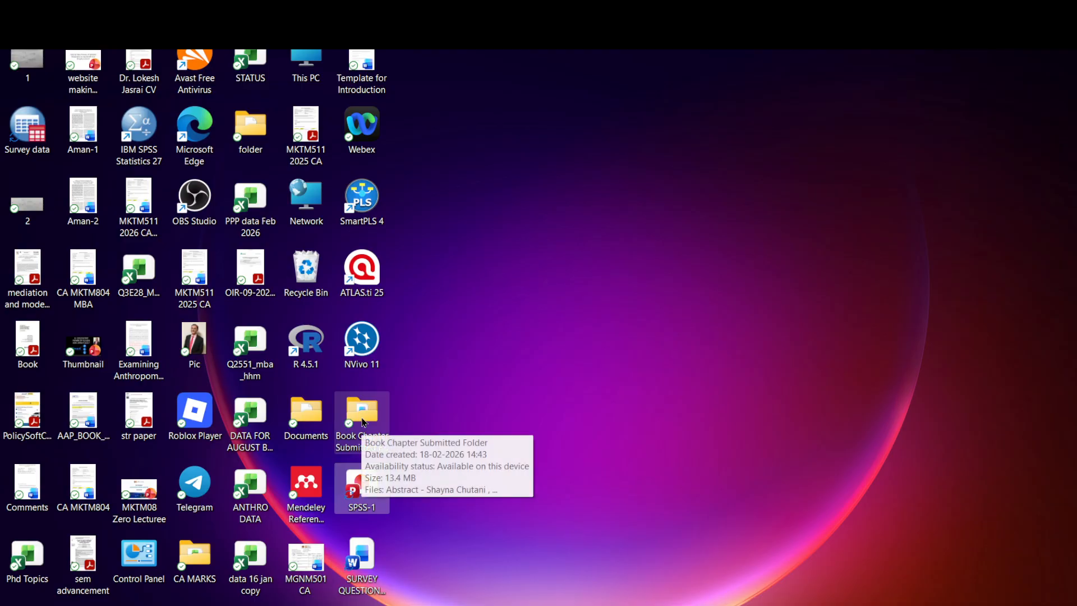
pyautogui.press('s')
pyautogui.press('s')
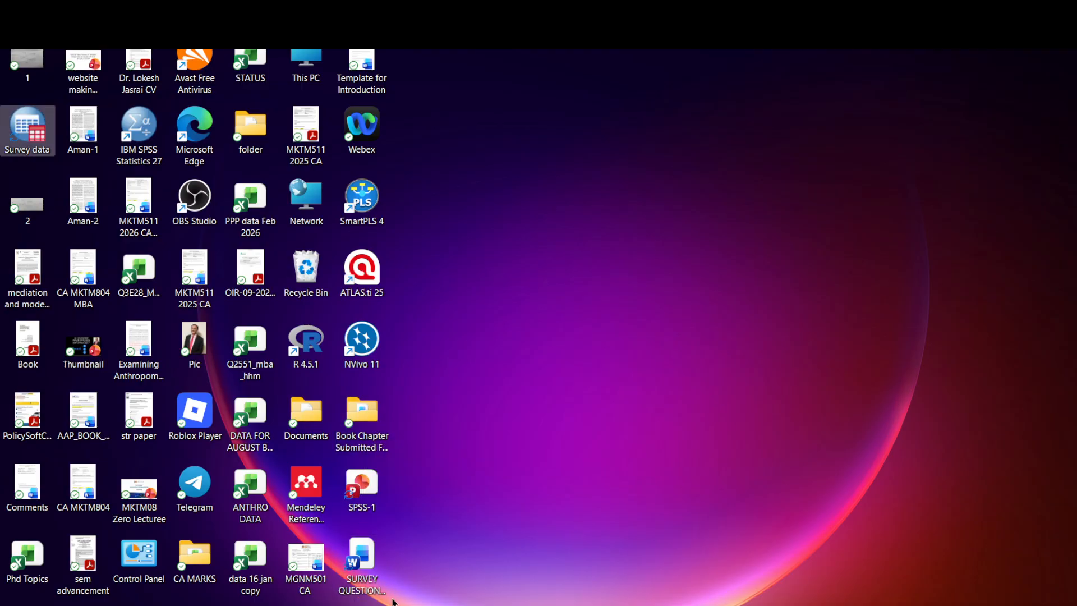
pyautogui.doubleClick(17, 138)
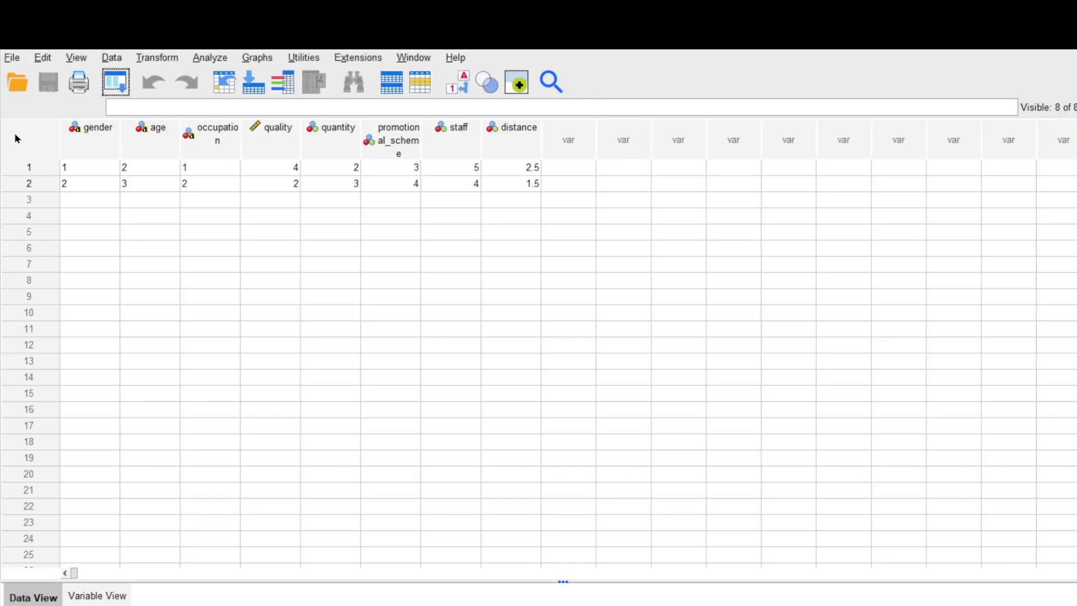
# Check the reopened file's variable definitions and the respondents' data entries.
pyautogui.click(80, 599)
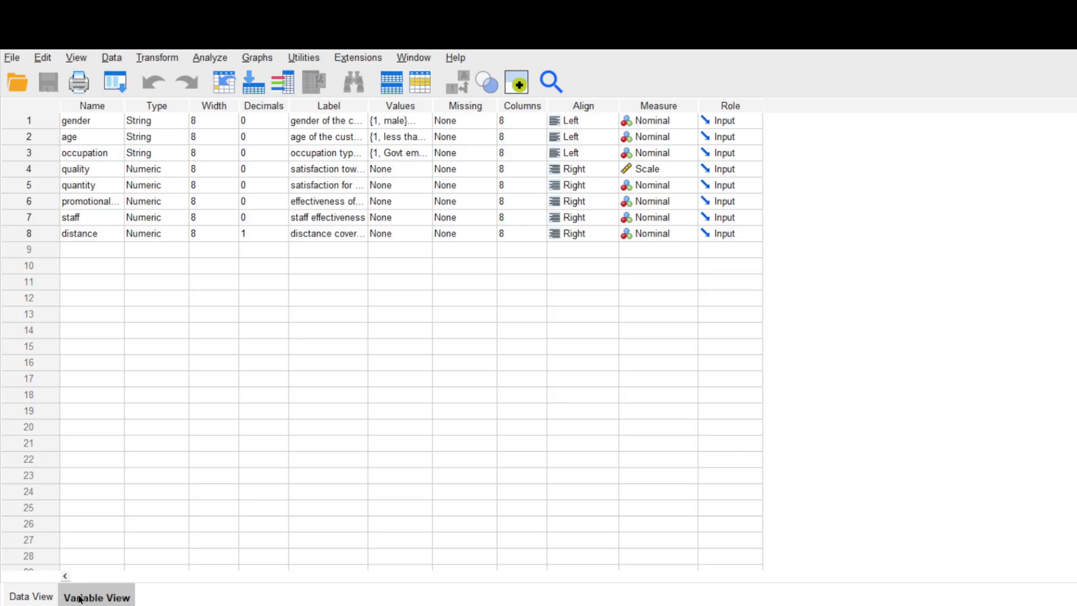
pyautogui.click(37, 598)
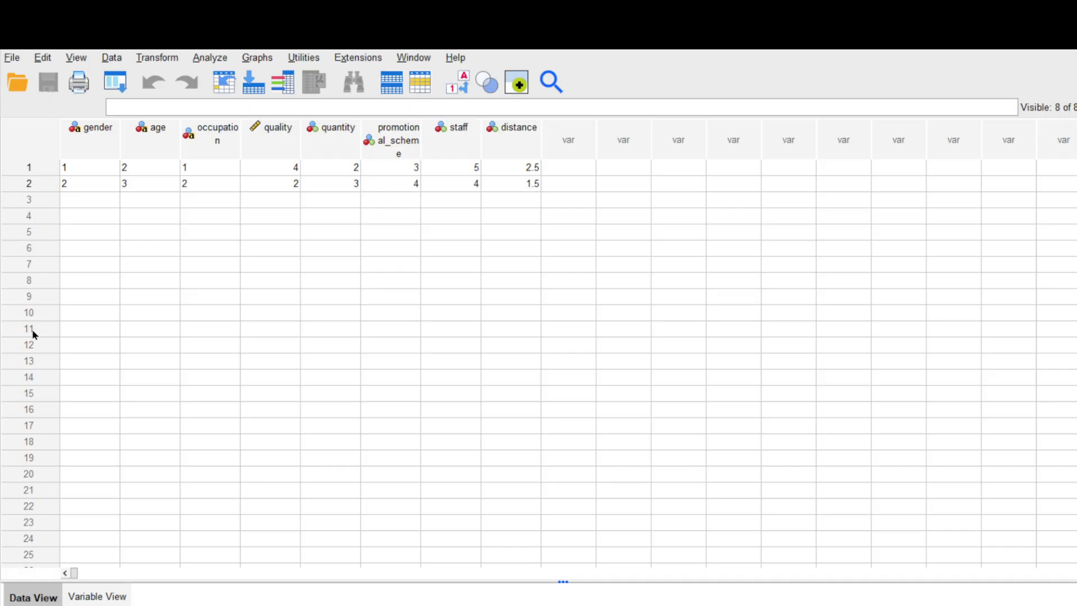
pyautogui.click(94, 596)
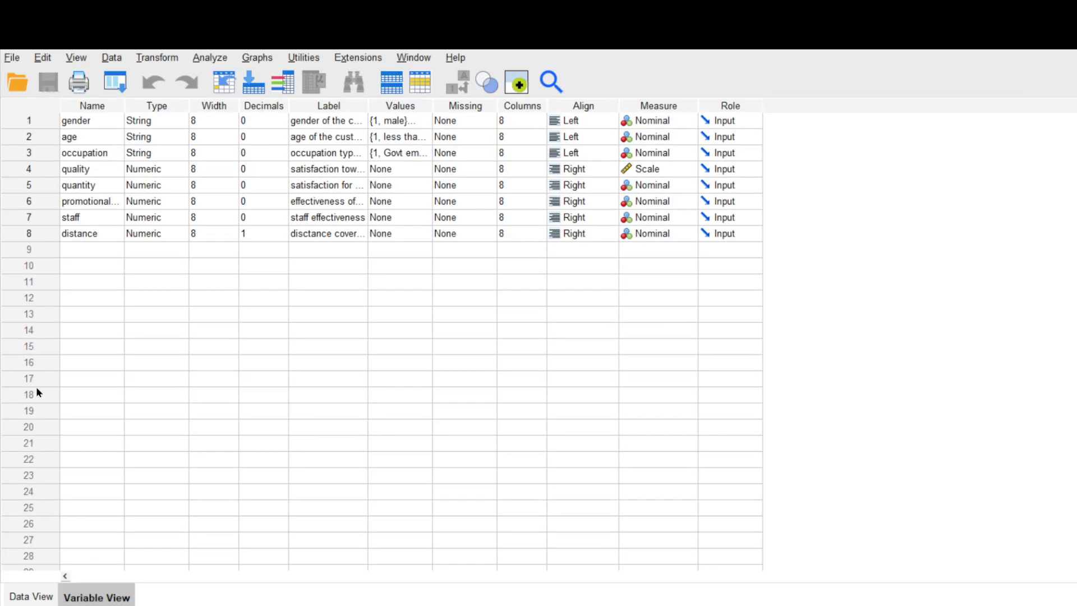